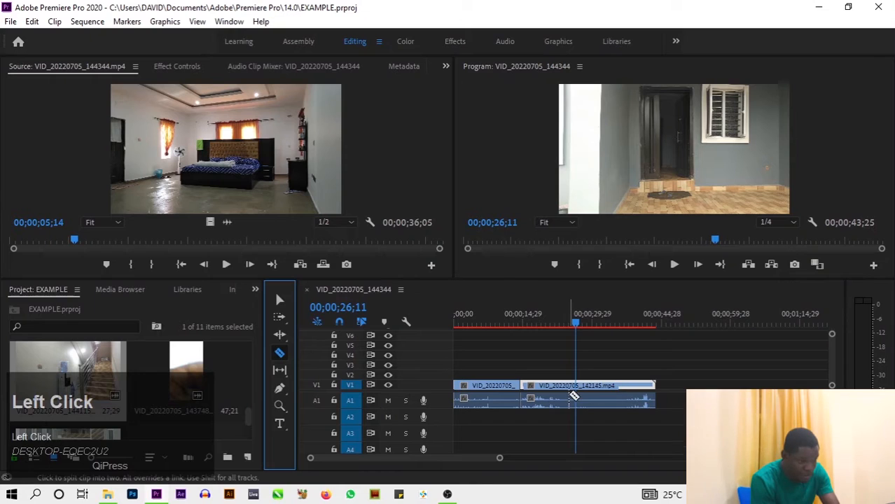
# - Split the second clip's video and audio at 00;00;26;11 on tracks V1 and A1
pyautogui.click(580, 393)
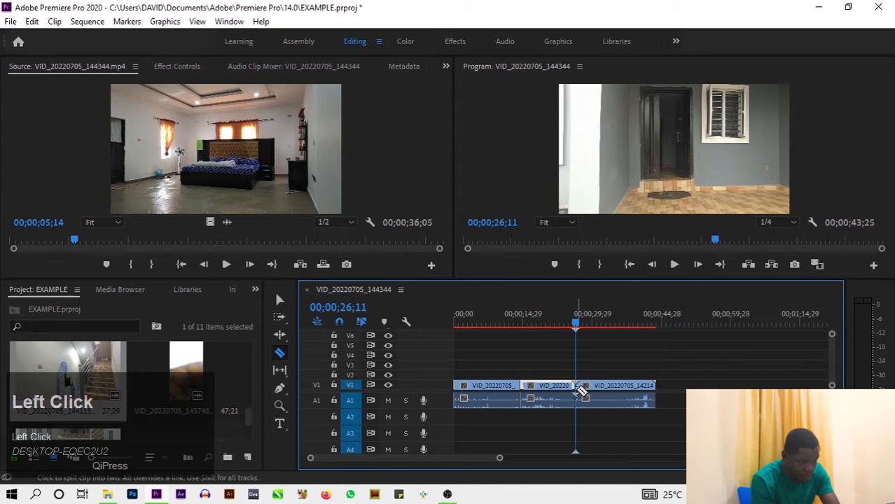
pyautogui.click(279, 299)
pyautogui.click(593, 397)
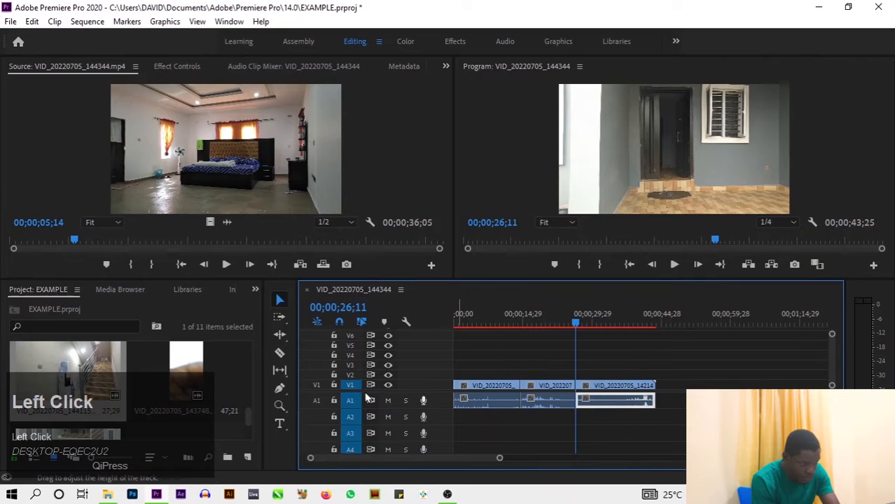
pyautogui.click(277, 355)
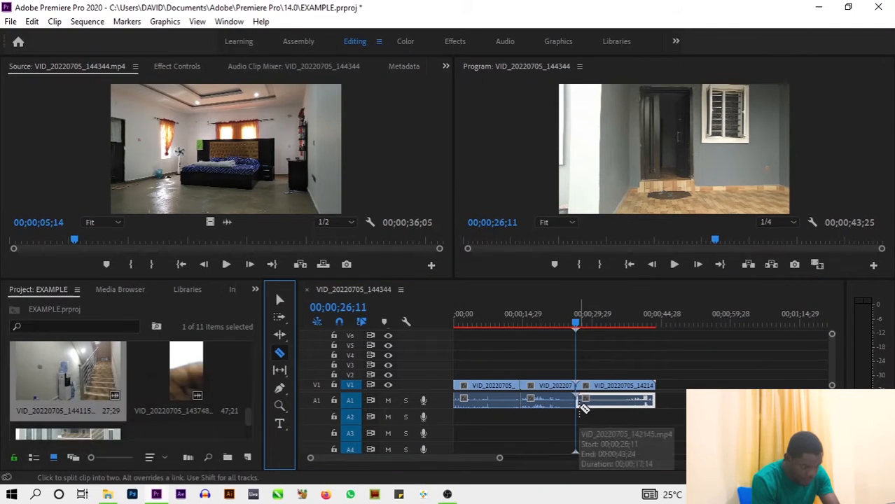
pyautogui.click(581, 404)
# - Delete the video and audio pieces after the cut at 00;00;26;11 and save the project
pyautogui.click(280, 300)
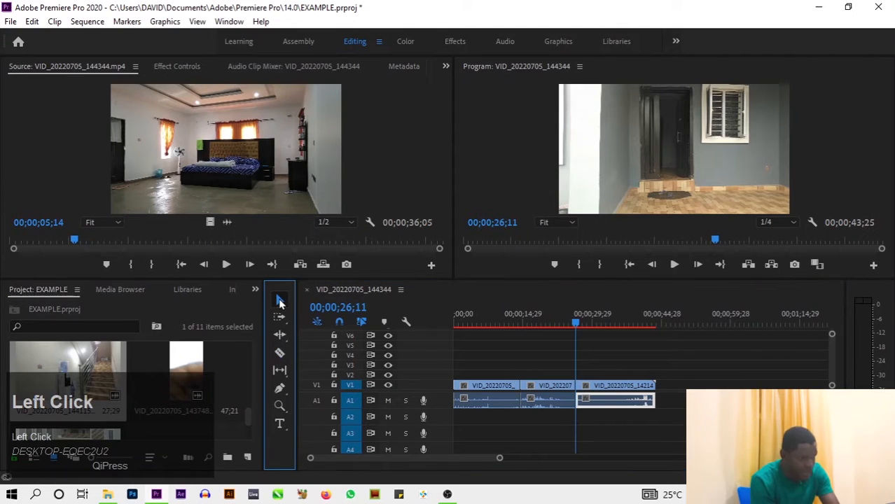
pyautogui.click(650, 399)
pyautogui.moveTo(608, 352); pyautogui.dragTo(651, 449)
pyautogui.press('Delete')
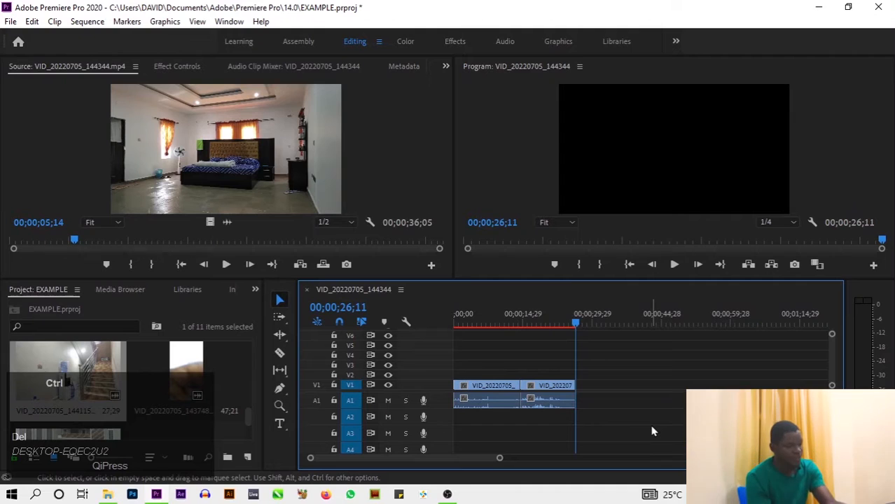
pyautogui.hotkey('ctrl', 's')
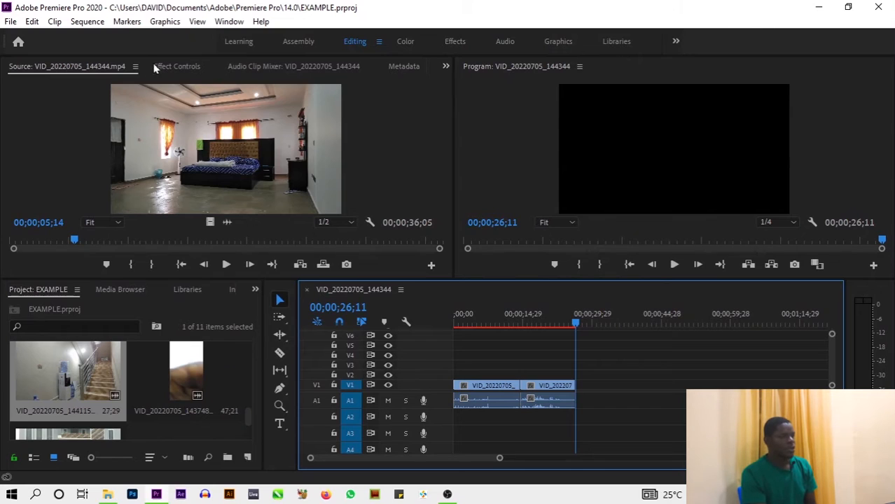
# - Import audio.mp4 from the Music folder into the project
pyautogui.click(255, 290)
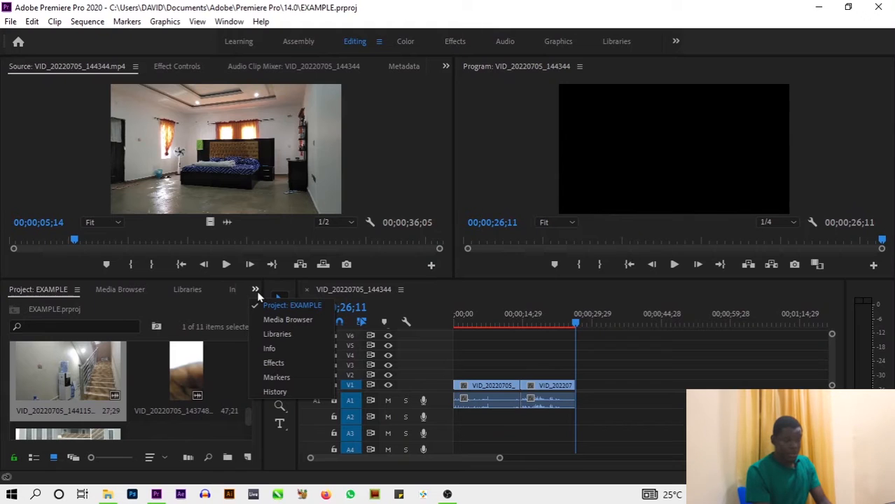
pyautogui.click(10, 21)
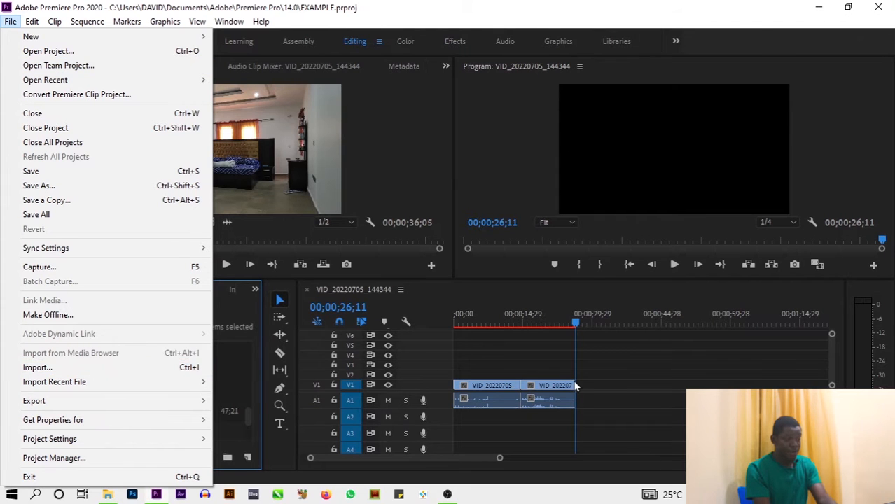
pyautogui.click(622, 397)
pyautogui.hotkey('ctrl', 'i')
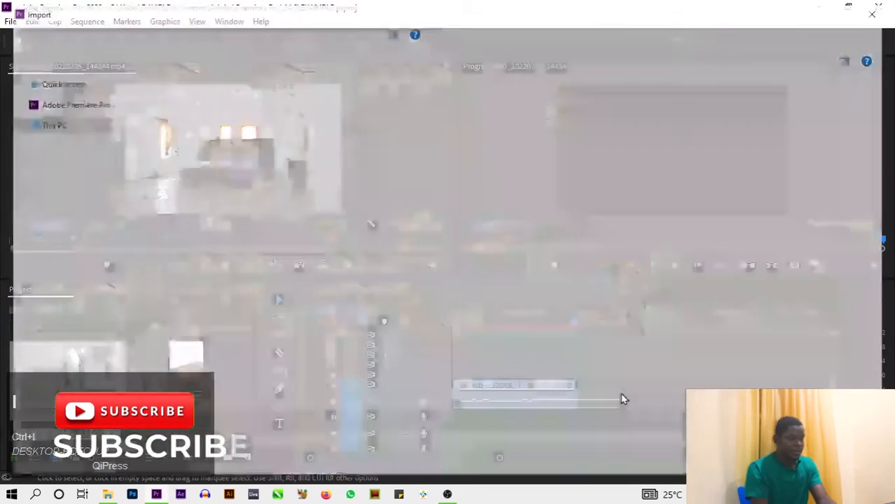
pyautogui.click(69, 218)
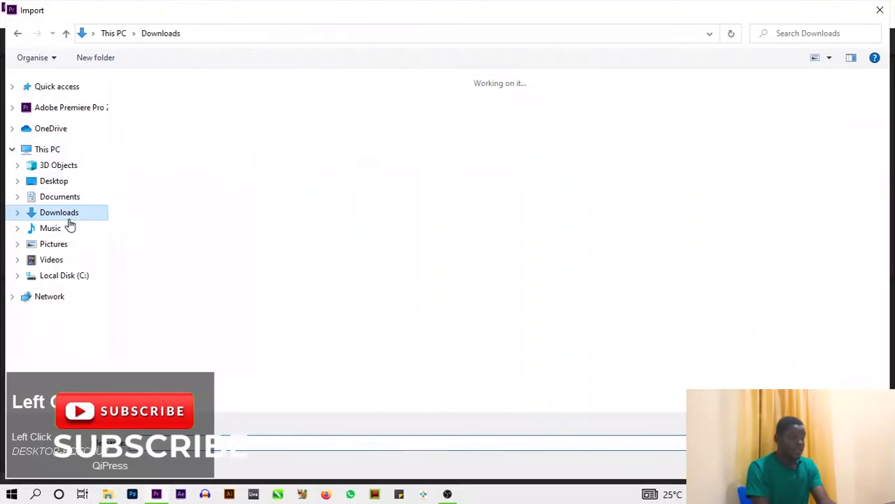
pyautogui.scroll(-3, 358, 281)
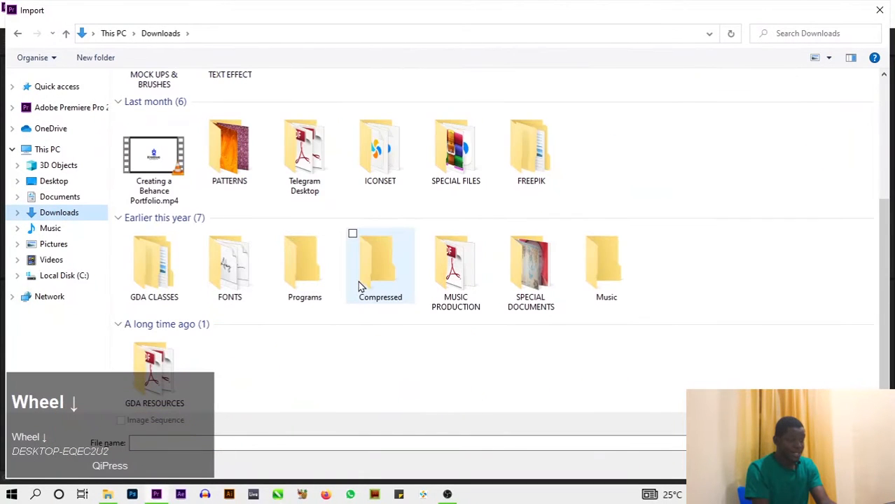
pyautogui.click(49, 228)
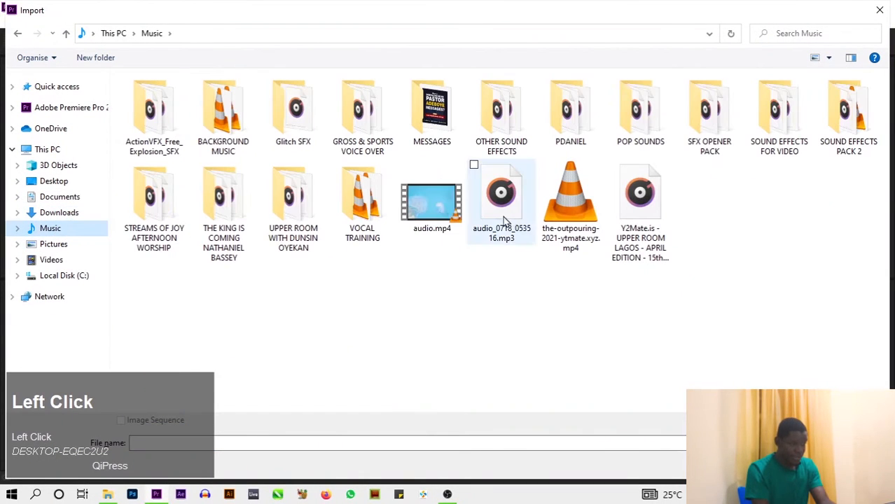
pyautogui.click(437, 207)
pyautogui.doubleClick(436, 207)
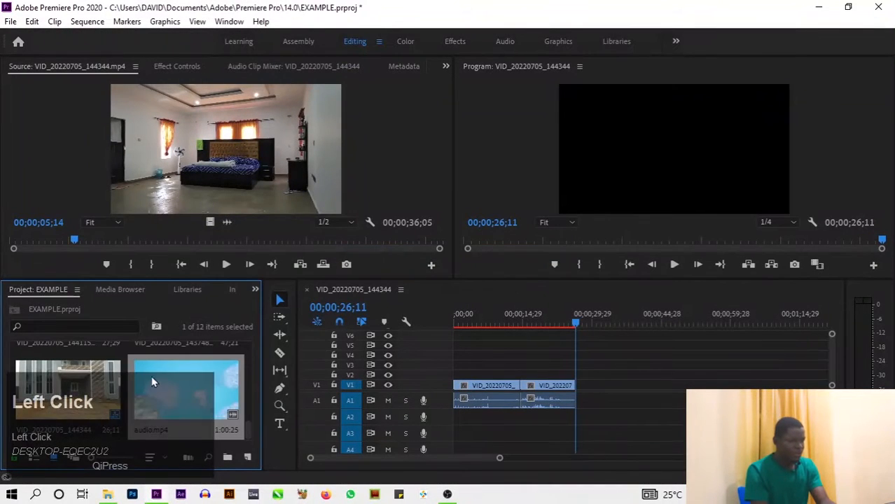
# - Add audio.mp4 to the timeline beyond the second clip and preview it from 00;00;51;13
pyautogui.moveTo(175, 382); pyautogui.dragTo(605, 386)
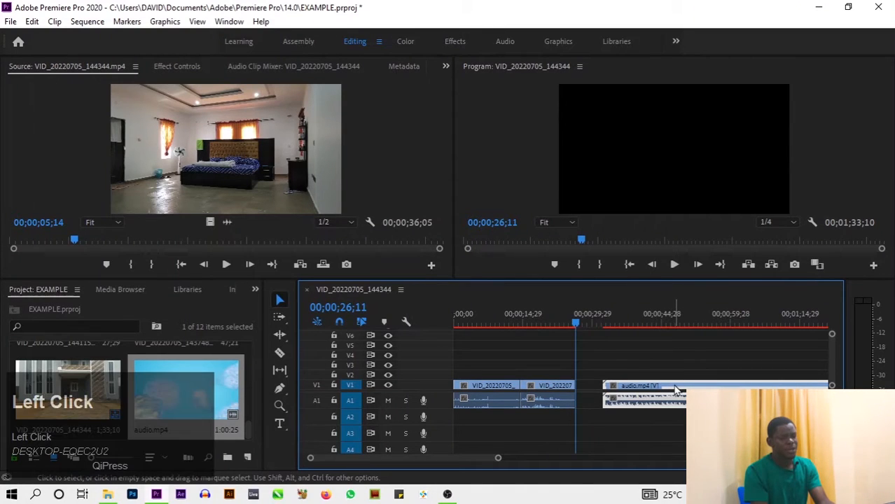
pyautogui.click(692, 327)
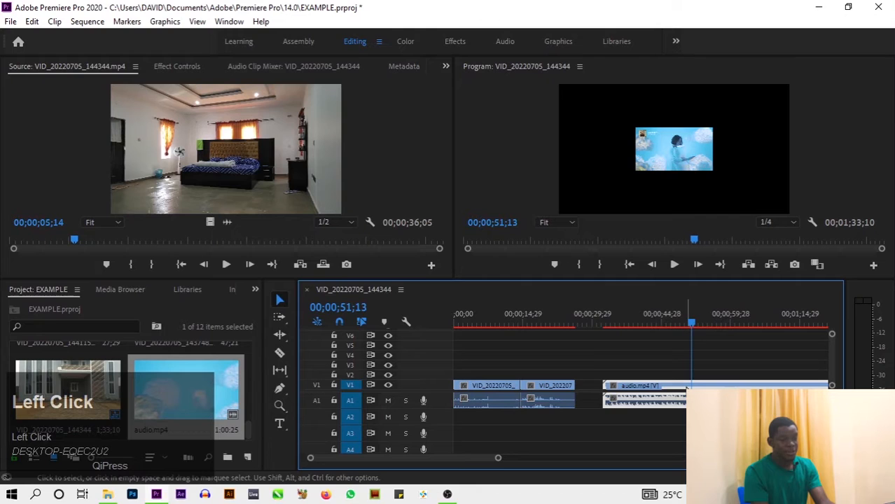
pyautogui.press('space')
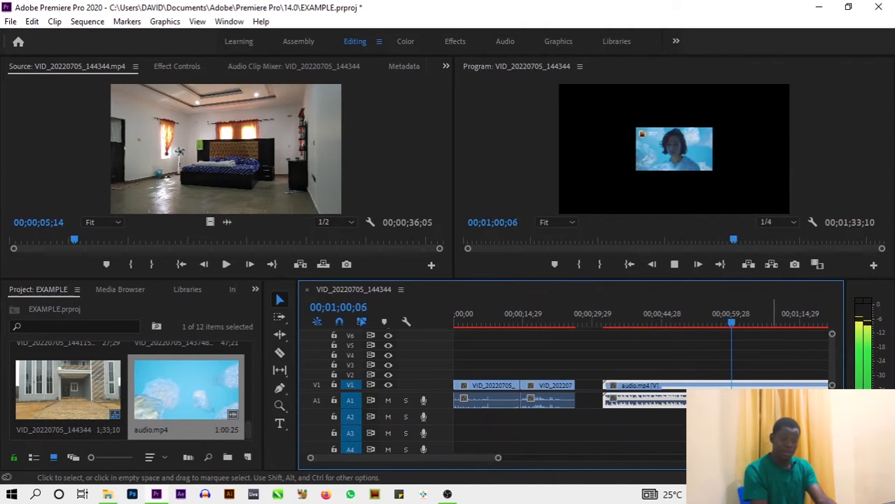
pyautogui.press('space')
# - Unlink the video and sound of audio.mp4 in the timeline and delete its video part
pyautogui.rightClick(698, 398)
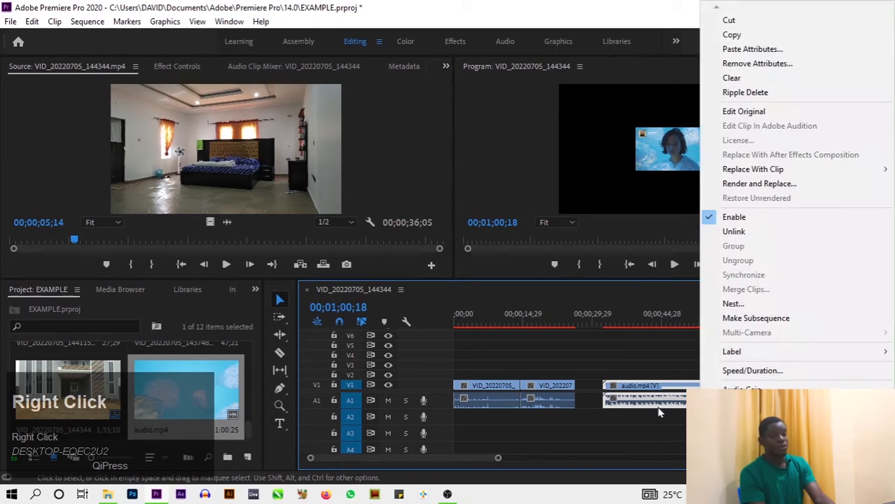
pyautogui.click(734, 231)
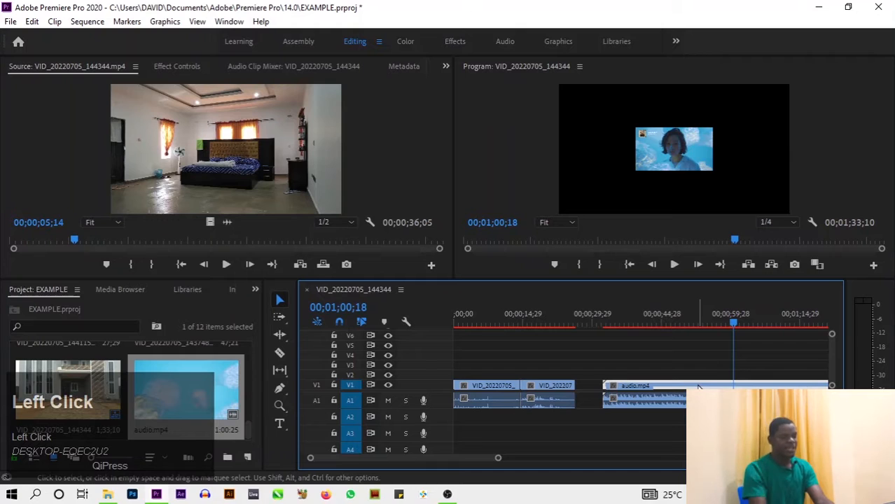
pyautogui.press('Delete')
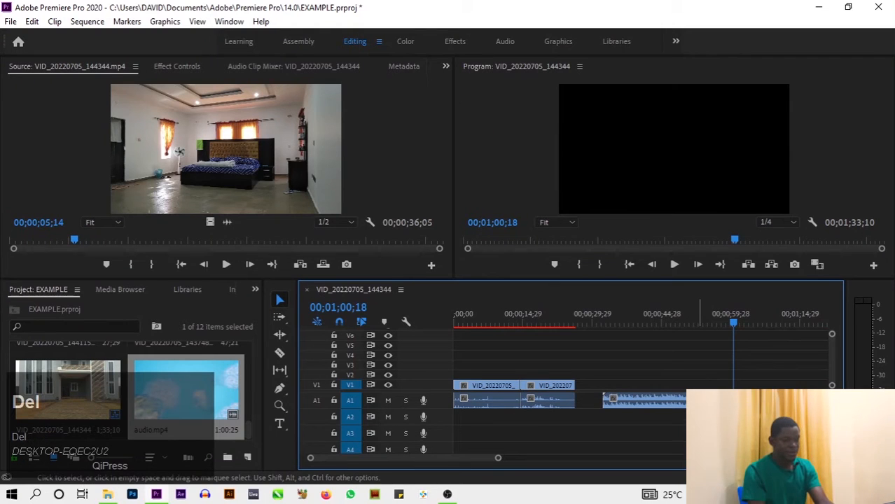
# - Move the audio.mp4 sound to track A2 and trim away its opening section
pyautogui.moveTo(685, 400); pyautogui.dragTo(525, 420)
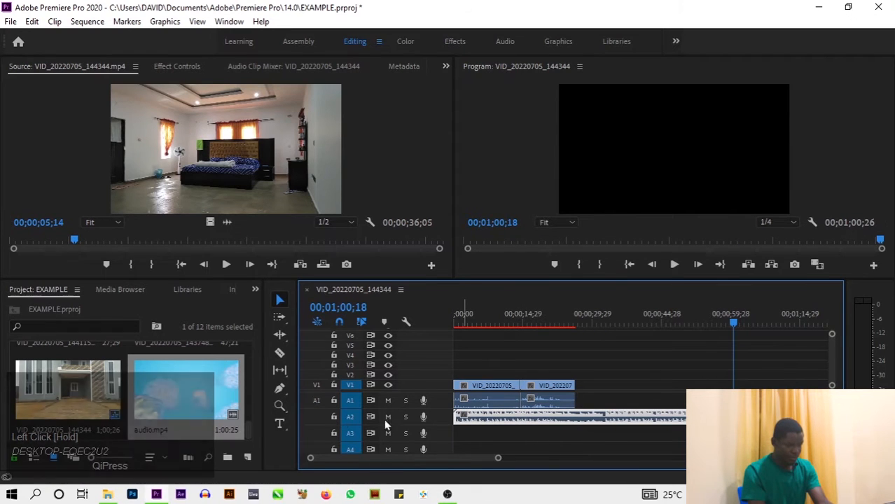
pyautogui.moveTo(452, 423); pyautogui.dragTo(515, 434)
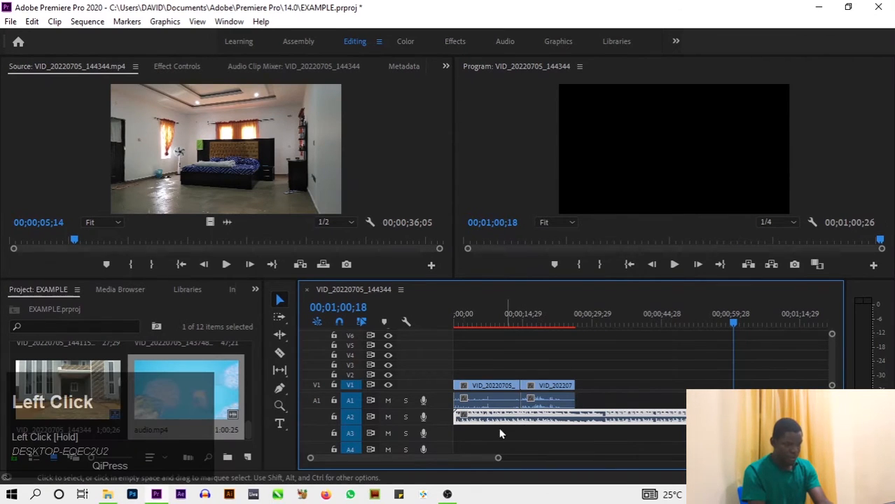
pyautogui.moveTo(461, 414); pyautogui.dragTo(523, 418)
pyautogui.moveTo(649, 420); pyautogui.dragTo(665, 420)
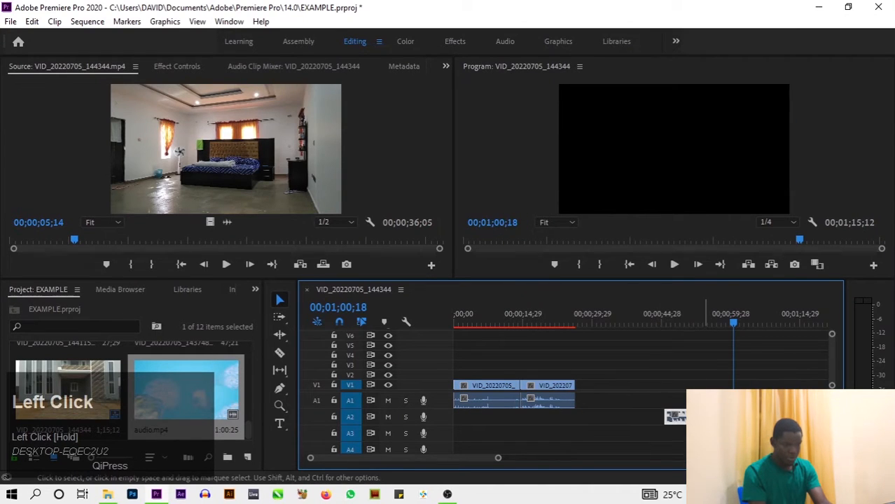
# - Align the trimmed music with the full video length on track A3, put the playhead at 00;00;25;11 and save the project
pyautogui.moveTo(526, 441); pyautogui.dragTo(561, 435)
pyautogui.moveTo(482, 435); pyautogui.dragTo(418, 434)
pyautogui.moveTo(736, 322); pyautogui.dragTo(570, 333)
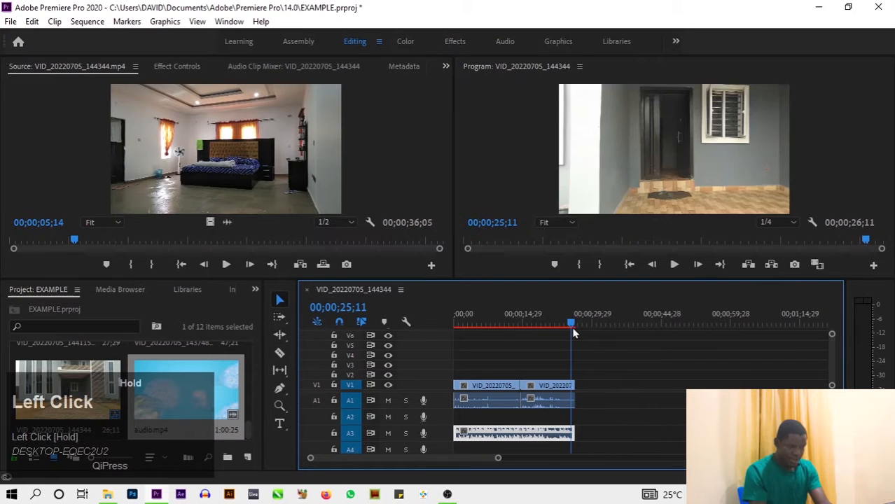
pyautogui.hotkey('ctrl', 's')
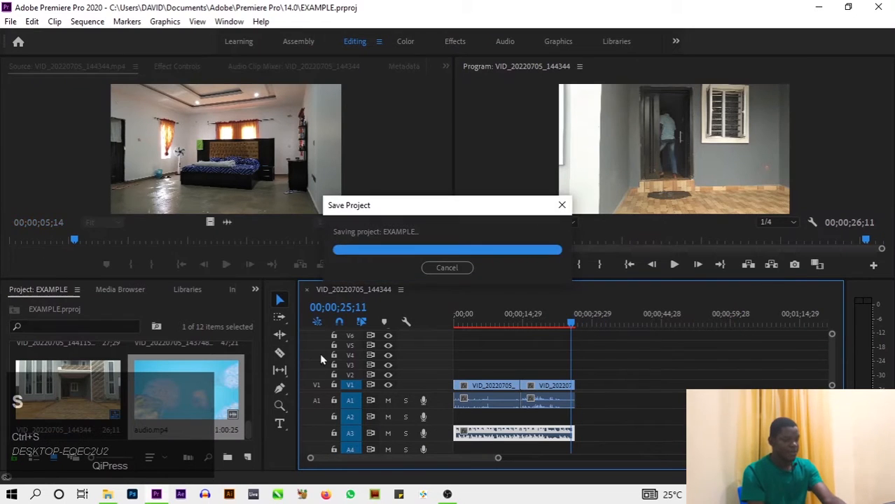
# - Search the effects for "film dissolve"
pyautogui.click(255, 290)
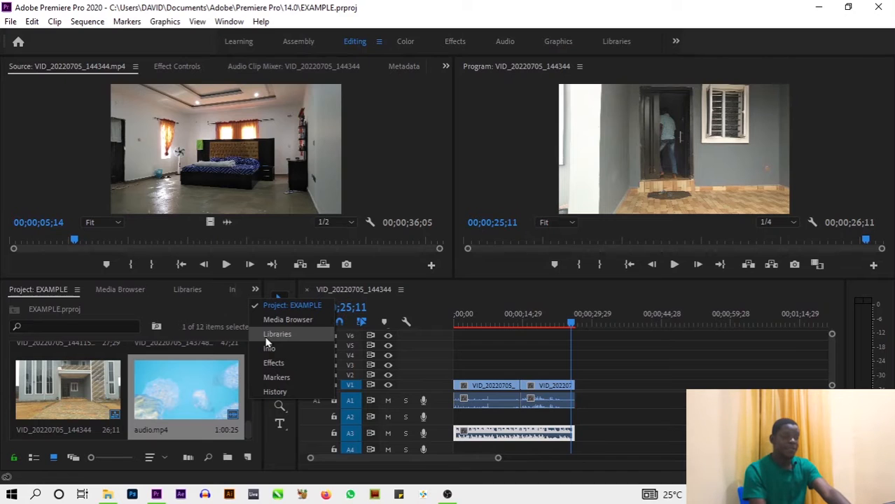
pyautogui.click(273, 363)
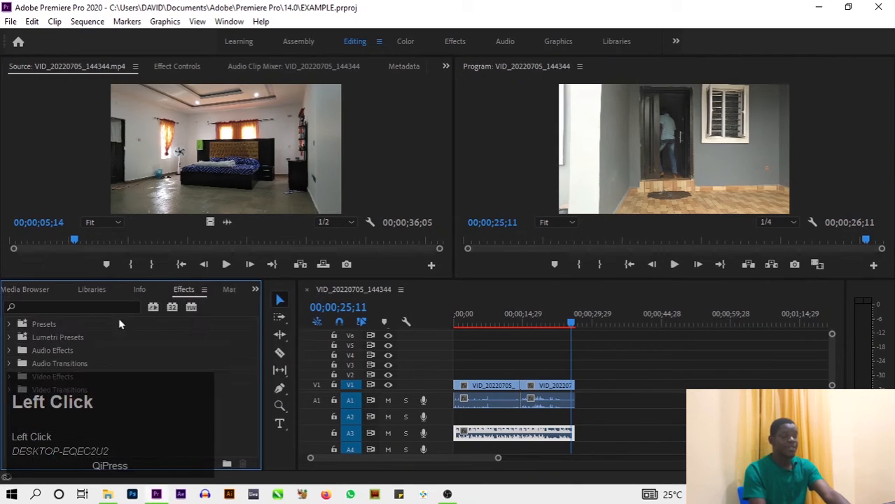
pyautogui.click(79, 308)
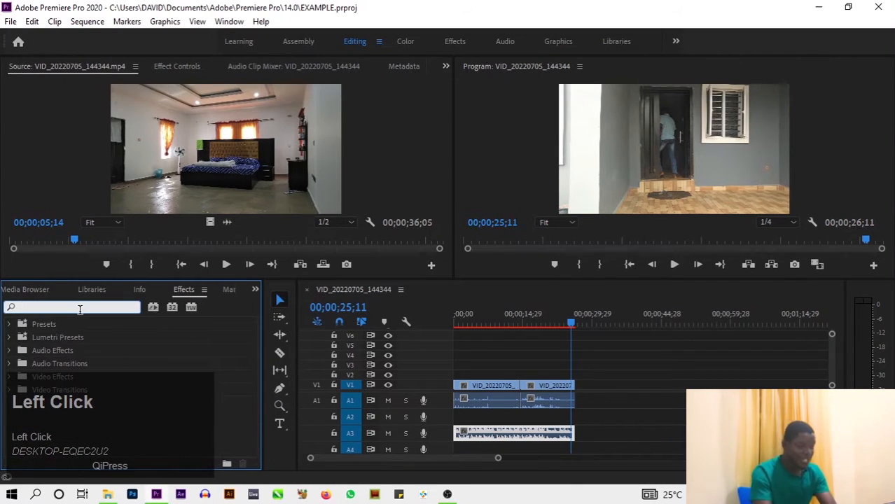
pyautogui.write('expo')
pyautogui.hotkey('ctrl', 'a')
pyautogui.press('BackSpace')
pyautogui.write('film')
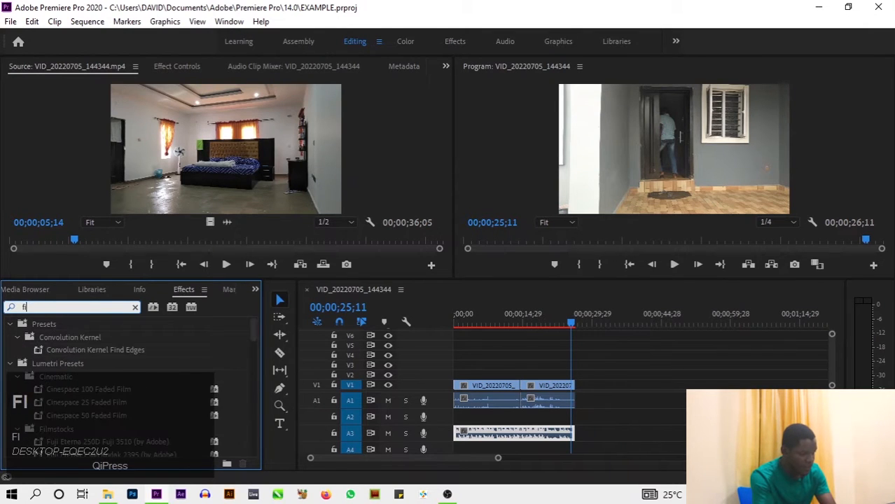
pyautogui.write(' dissl')
pyautogui.press('BackSpace')
pyautogui.write('olve')
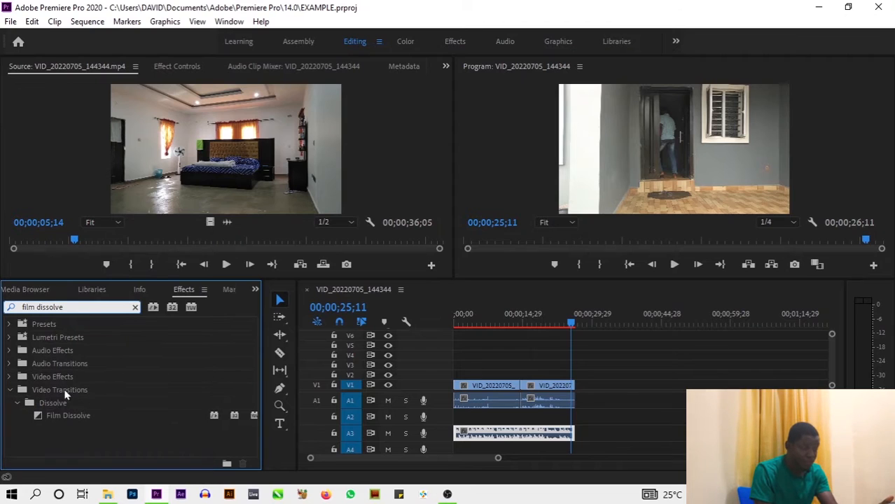
pyautogui.moveTo(54, 417); pyautogui.dragTo(459, 433)
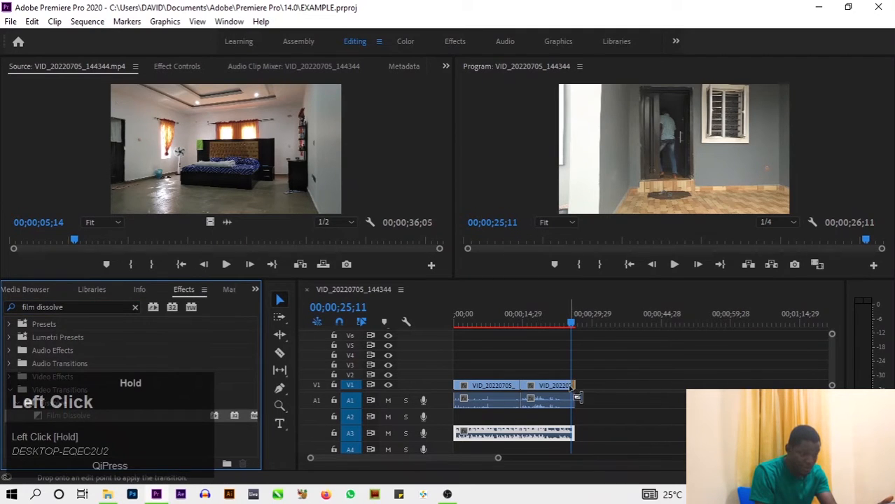
pyautogui.moveTo(570, 386); pyautogui.dragTo(570, 386)
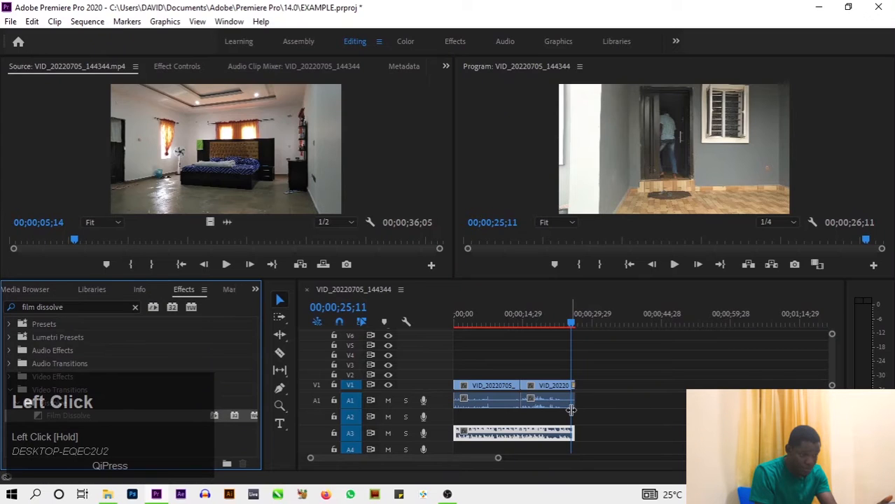
pyautogui.hotkey('ctrl', 'z')
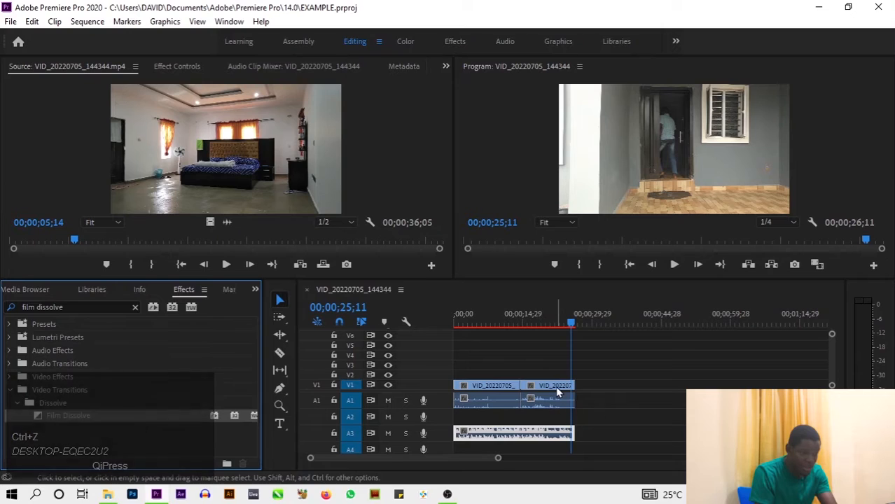
# - Apply the Film Dissolve transition to the end of the second video clip on V1
pyautogui.click(556, 387)
pyautogui.click(62, 422)
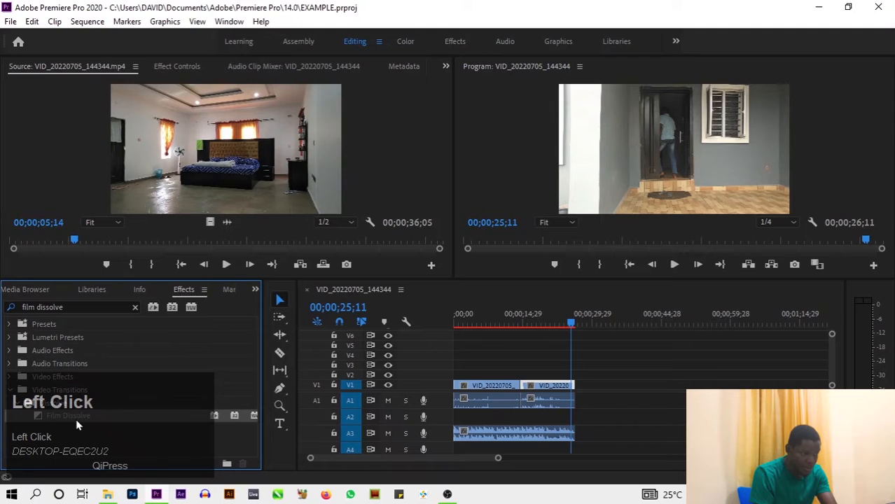
pyautogui.moveTo(77, 424); pyautogui.dragTo(483, 410)
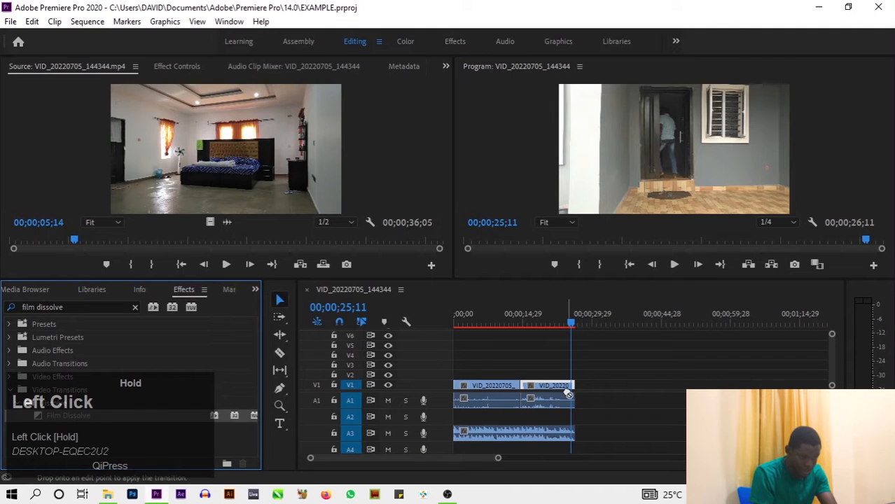
pyautogui.moveTo(567, 394); pyautogui.dragTo(568, 394)
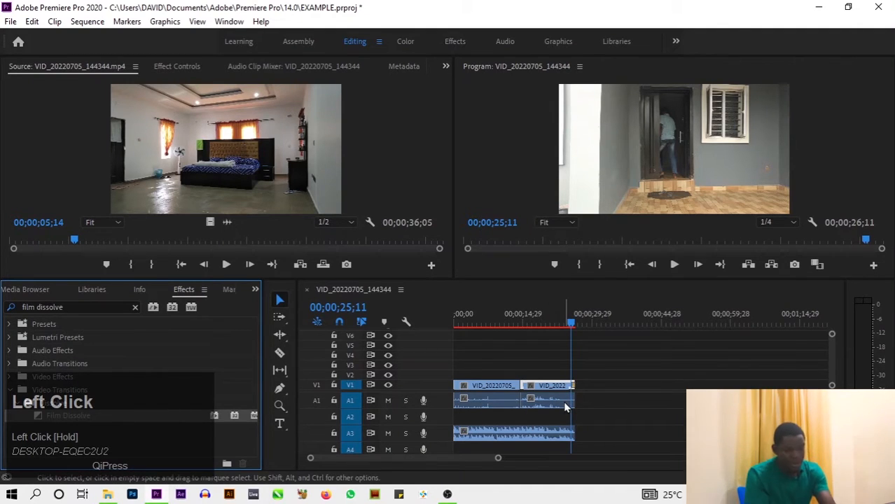
# - Inspect the Film Dissolve at the end of the second V1 clip up close and select the transition
pyautogui.press('=')
pyautogui.press('=')
pyautogui.press('=')
pyautogui.press('=')
pyautogui.press('=')
pyautogui.press('=')
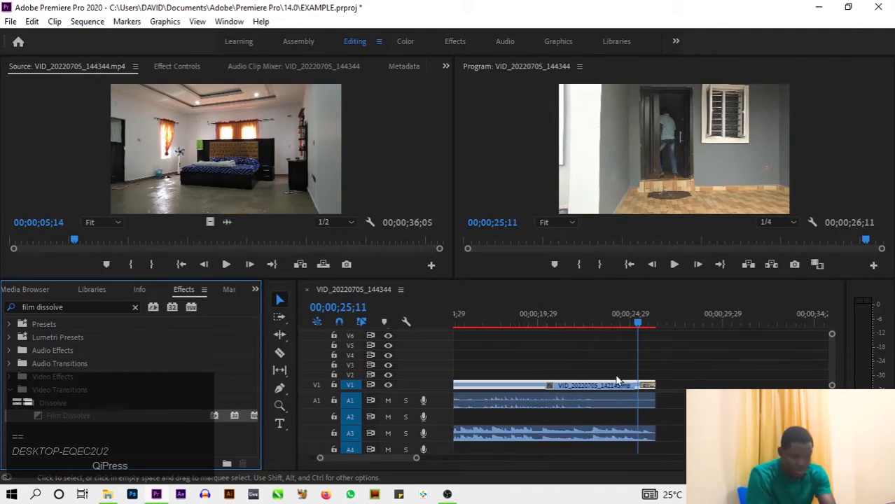
pyautogui.press('=')
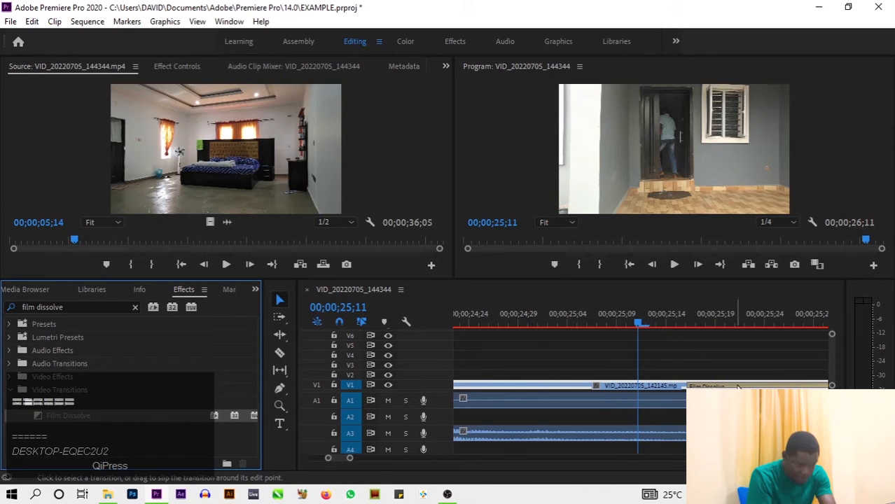
pyautogui.click(831, 377)
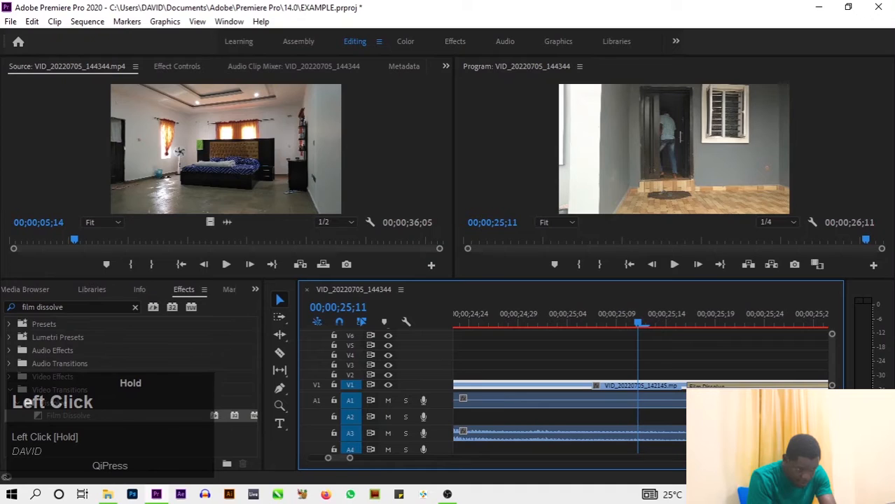
pyautogui.press('=')
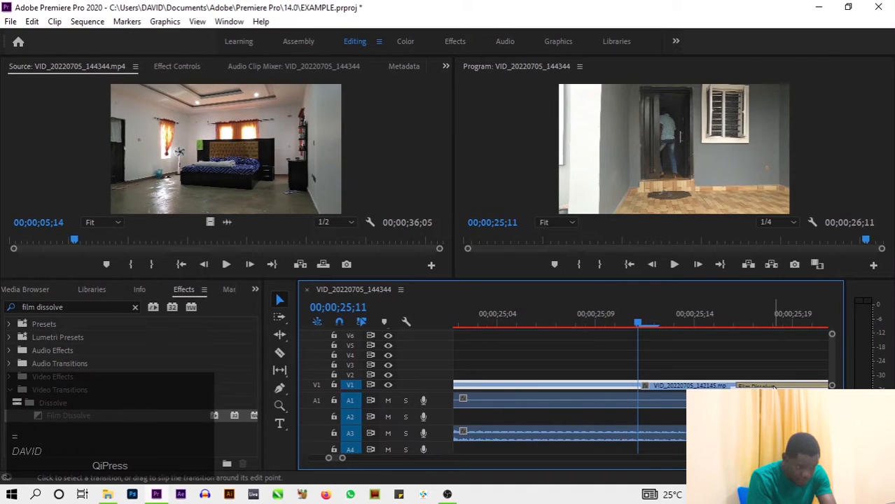
pyautogui.press('-')
pyautogui.press('-')
pyautogui.press('-')
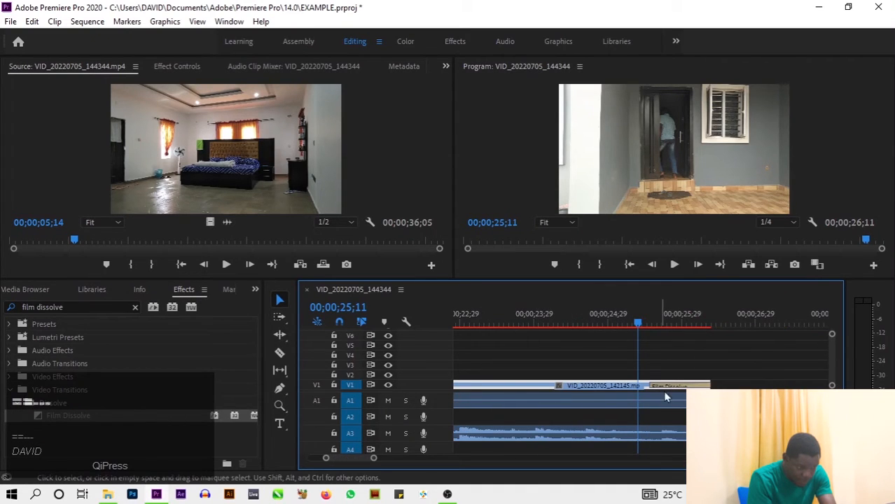
pyautogui.click(669, 390)
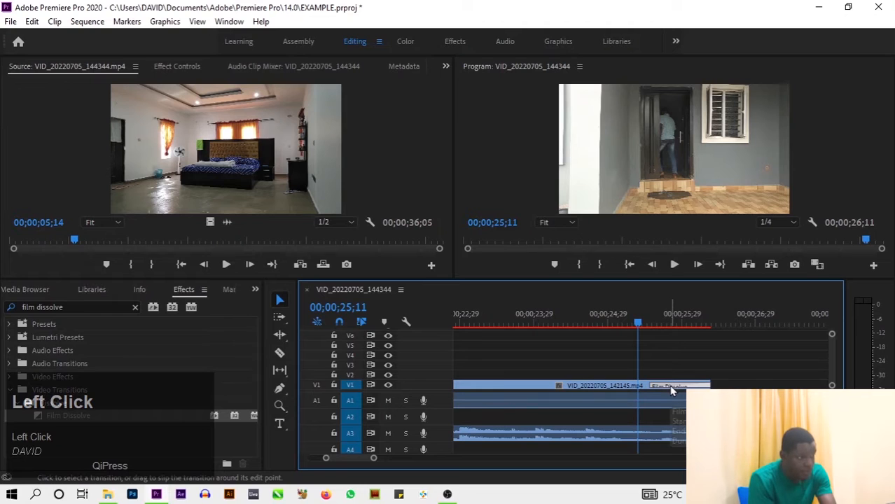
# - Play back the fade at the end of the sequence, starting from about 00;00;25;16
pyautogui.click(668, 324)
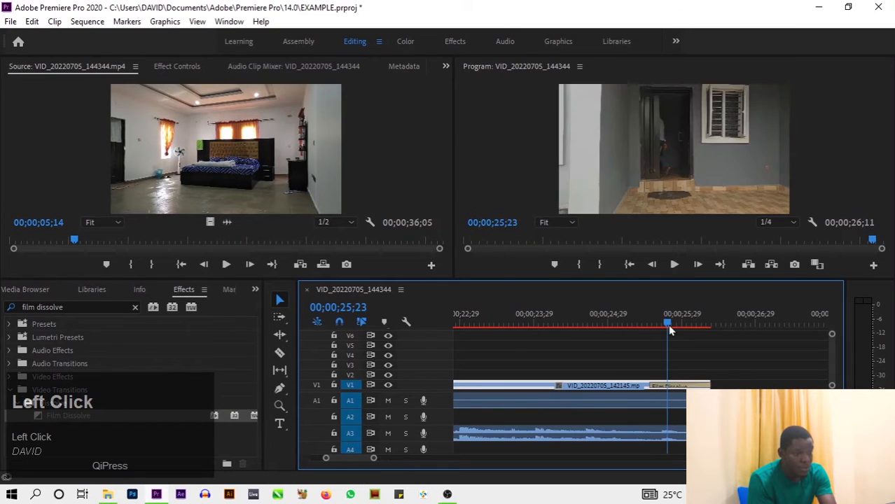
pyautogui.moveTo(668, 324); pyautogui.dragTo(651, 323)
pyautogui.press('space')
pyautogui.click(671, 388)
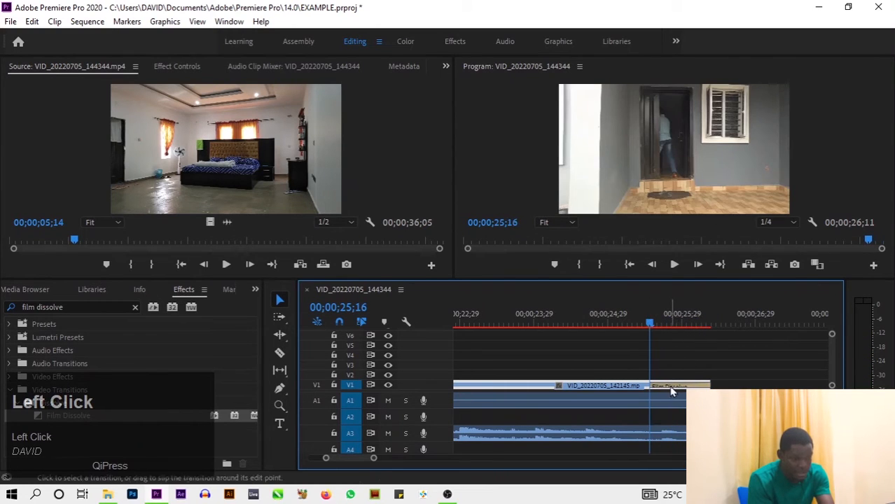
pyautogui.press('Delete')
pyautogui.press('space')
pyautogui.press('space')
pyautogui.press('space')
pyautogui.press('-')
pyautogui.press('-')
pyautogui.press('-')
pyautogui.press('-')
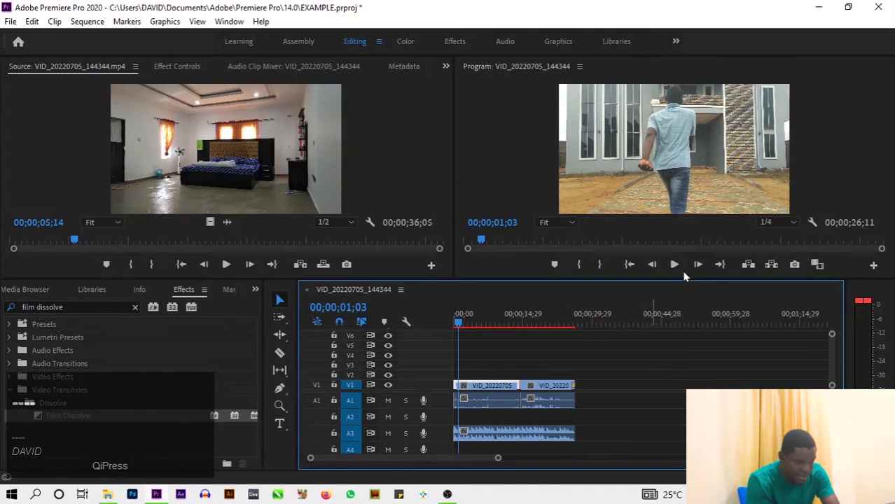
# - Put the playhead at 00;00;26;10 and scrub back through the closing Film Dissolve to review it again
pyautogui.click(712, 278)
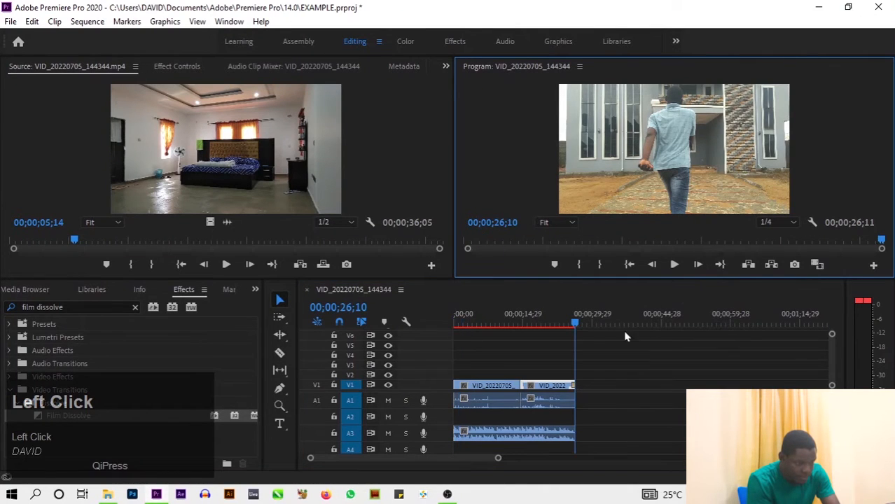
pyautogui.press('=')
pyautogui.press('=')
pyautogui.press('=')
pyautogui.click(585, 353)
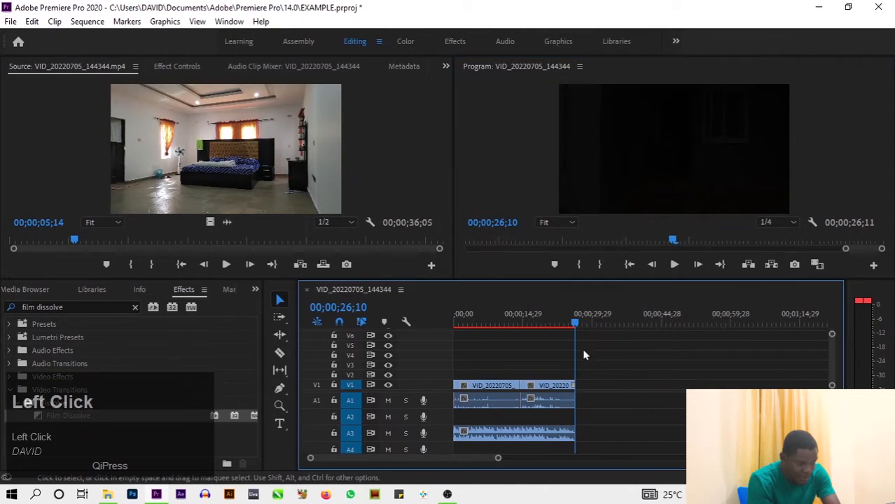
pyautogui.press('=')
pyautogui.press('=')
pyautogui.press('=')
pyautogui.press('=')
pyautogui.press('=')
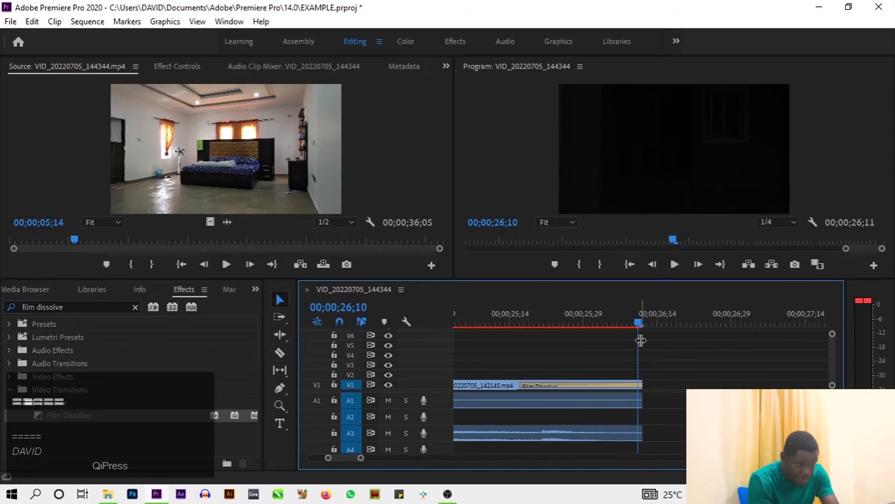
pyautogui.click(636, 331)
pyautogui.moveTo(636, 330); pyautogui.dragTo(533, 362)
pyautogui.press('space')
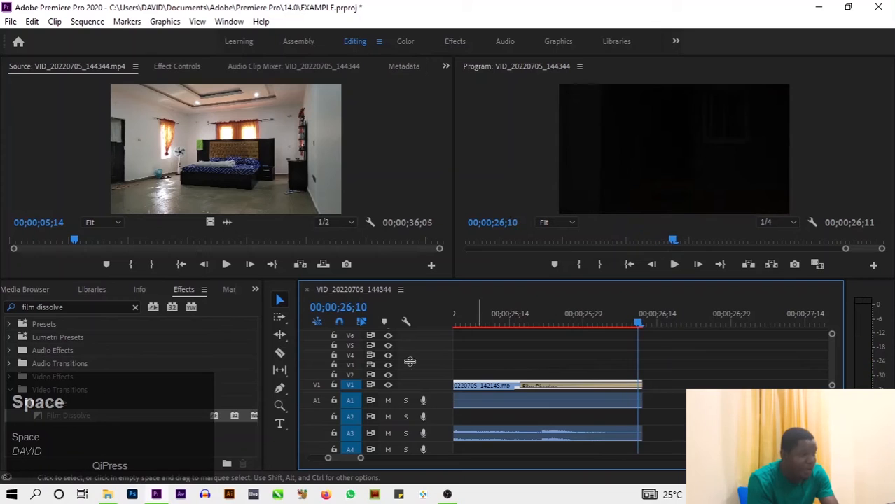
# - Search the effects for "expo" and apply the Exponential Fade transition to the end of the music clip on A3
pyautogui.click(67, 305)
pyautogui.hotkey('ctrl', 'a')
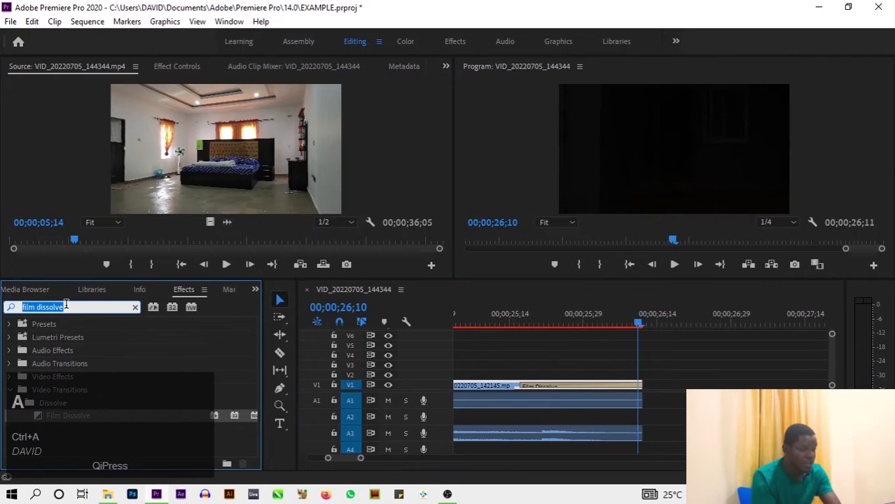
pyautogui.press('BackSpace')
pyautogui.write('esx')
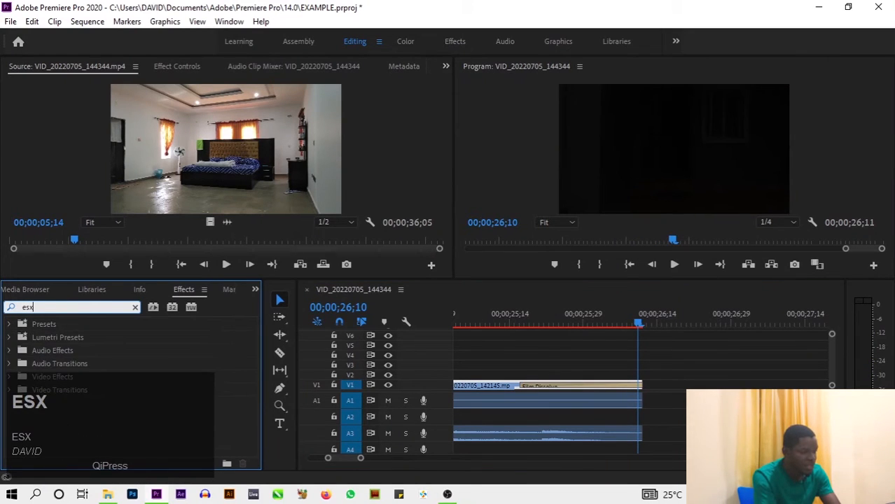
pyautogui.press('BackSpace')
pyautogui.press('BackSpace')
pyautogui.write('xpo')
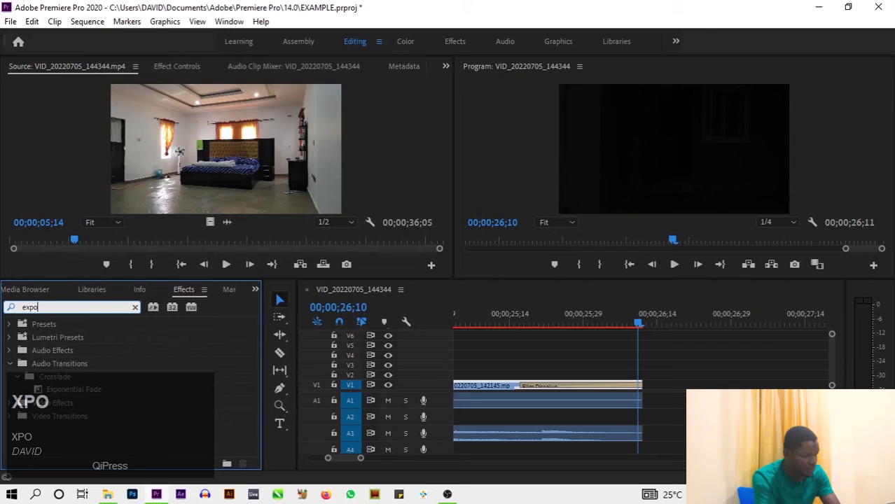
pyautogui.write('m')
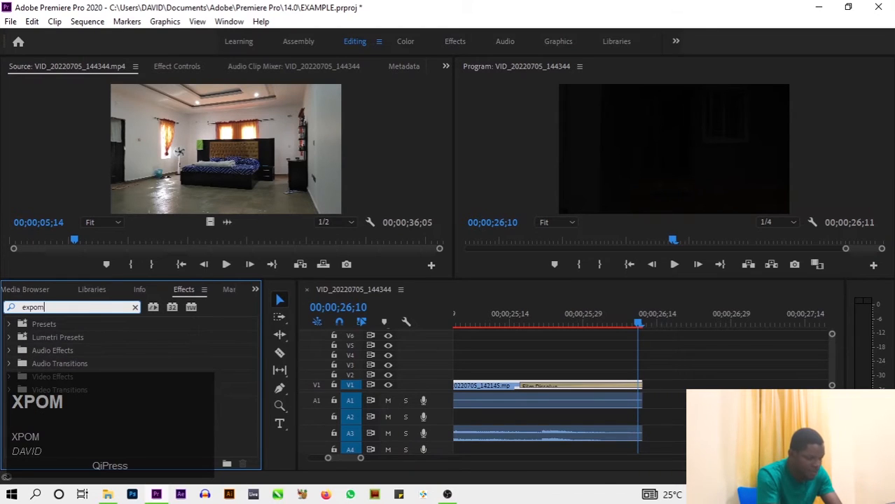
pyautogui.press('BackSpace')
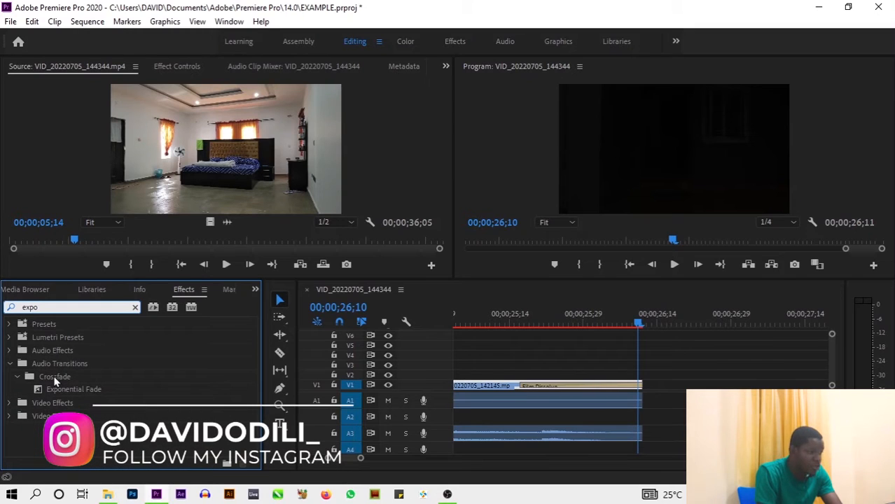
pyautogui.moveTo(70, 389); pyautogui.dragTo(635, 433)
# - Play back the music's Exponential Fade from 00;00;25;11 and return the playhead to 00;00;25;12
pyautogui.moveTo(623, 326); pyautogui.dragTo(494, 328)
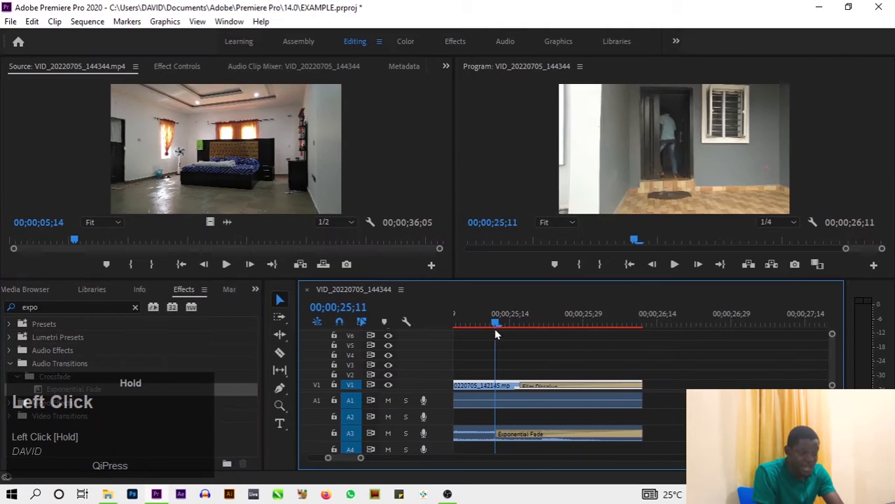
pyautogui.press('space')
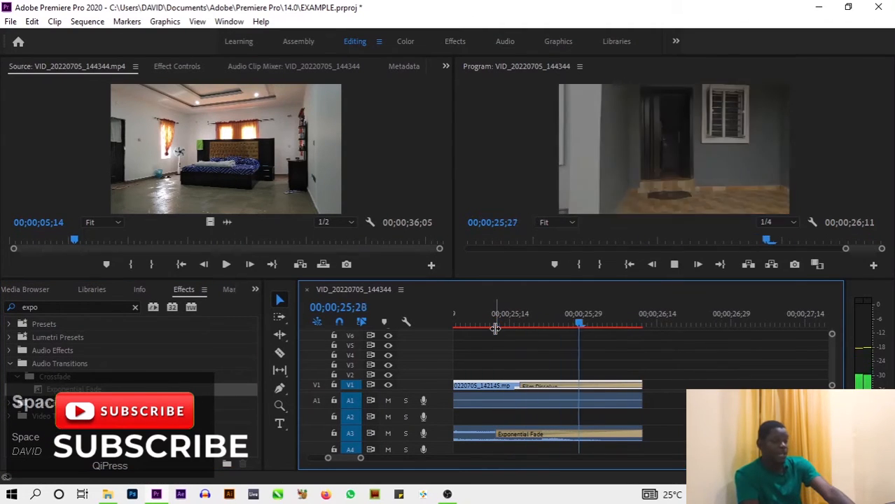
pyautogui.moveTo(641, 323); pyautogui.dragTo(501, 315)
pyautogui.press('-')
pyautogui.press('-')
pyautogui.press('-')
pyautogui.press('-')
pyautogui.press('-')
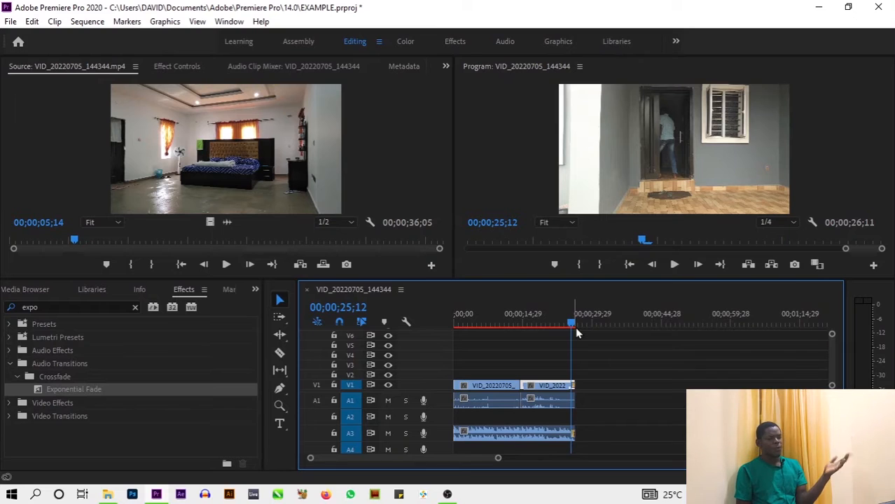
# - Clear the effects search, return the playhead to 00;00;00;00 and save the project
pyautogui.click(135, 308)
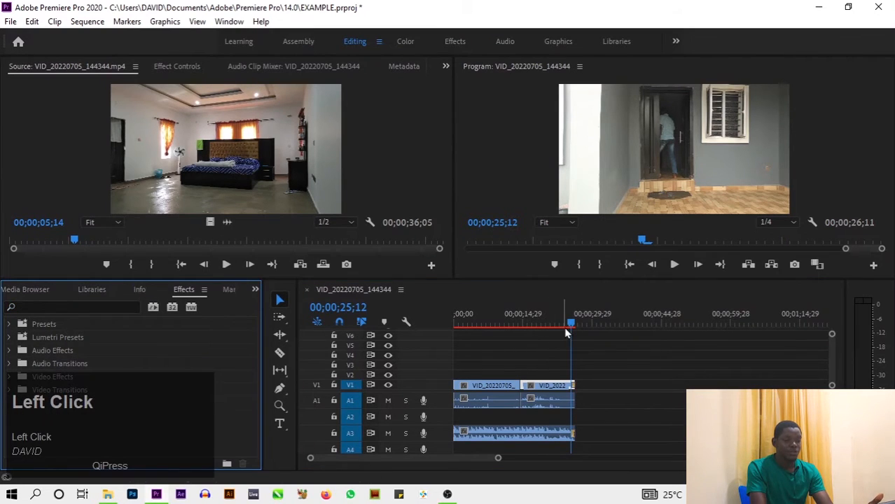
pyautogui.moveTo(573, 328); pyautogui.dragTo(443, 351)
pyautogui.hotkey('ctrl', 's')
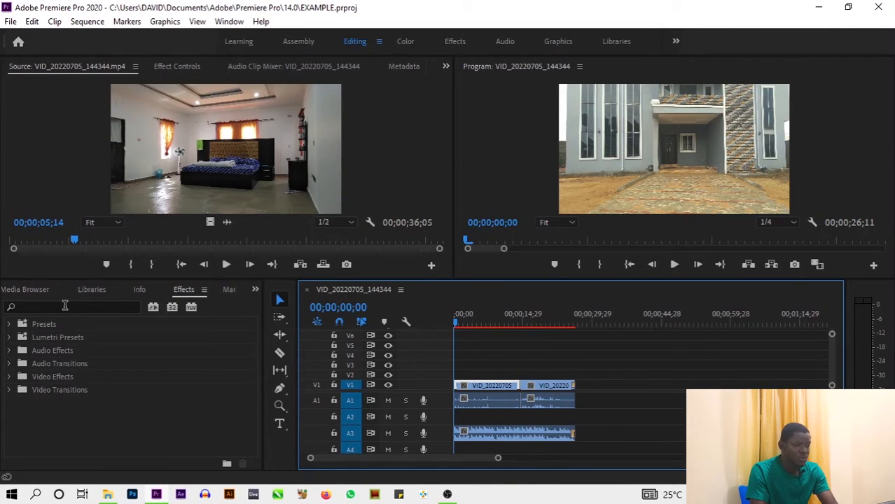
# - Switch to the Effects workspace and search the effects for "gau"
pyautogui.click(453, 41)
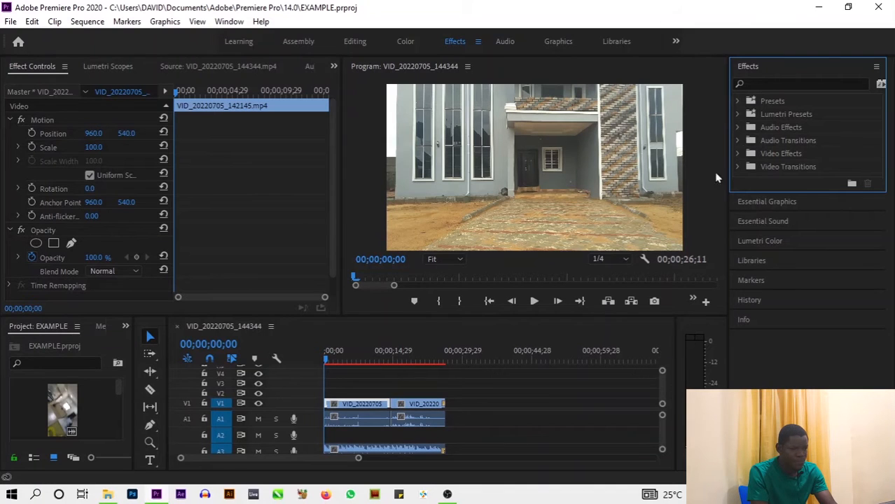
pyautogui.click(775, 85)
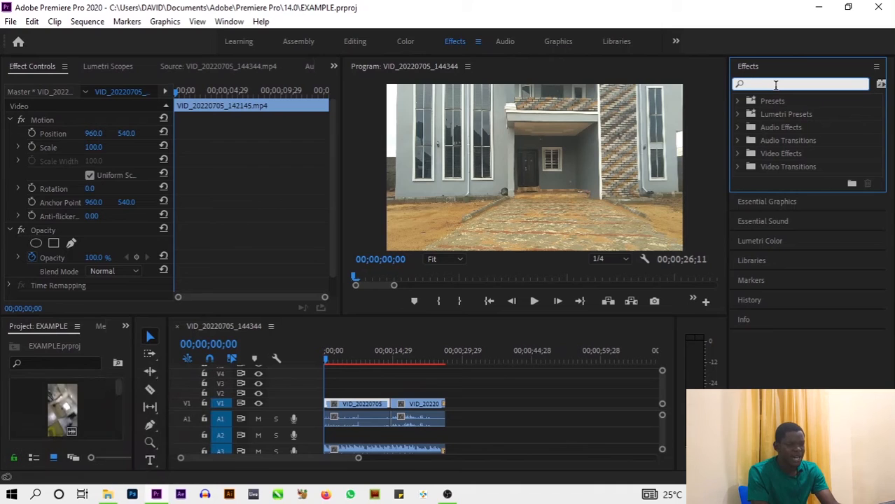
pyautogui.write('e')
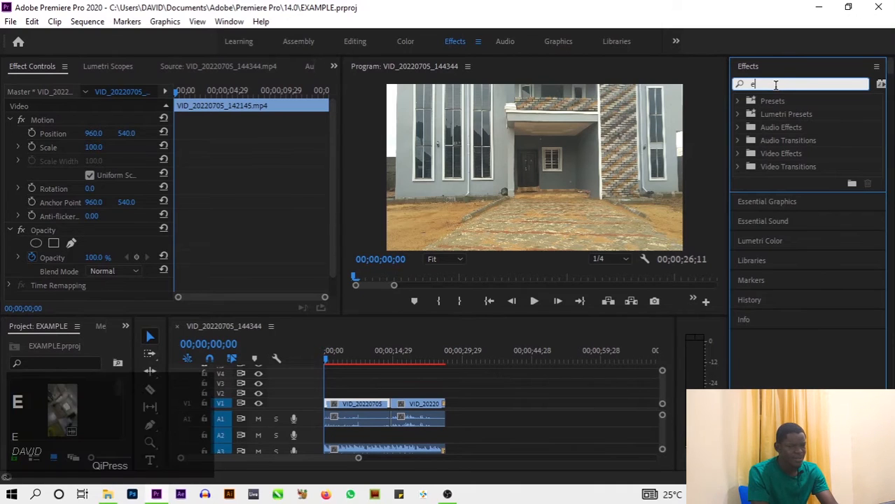
pyautogui.press('BackSpace')
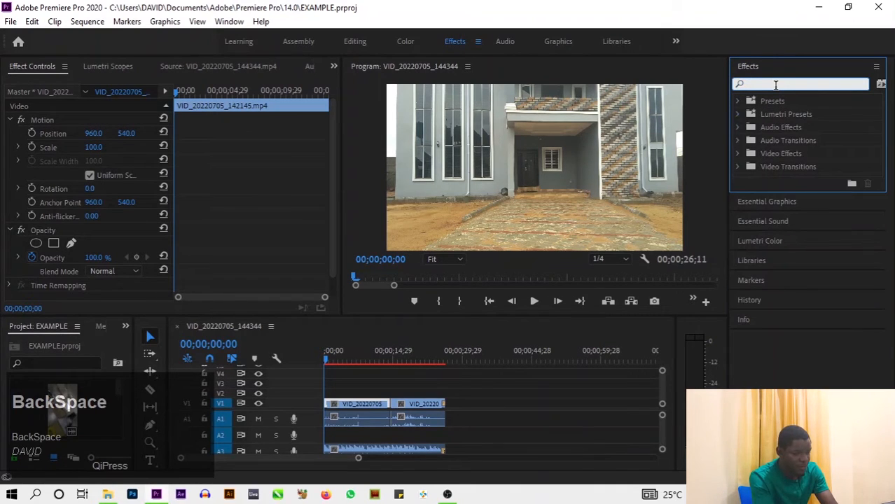
pyautogui.write('gua')
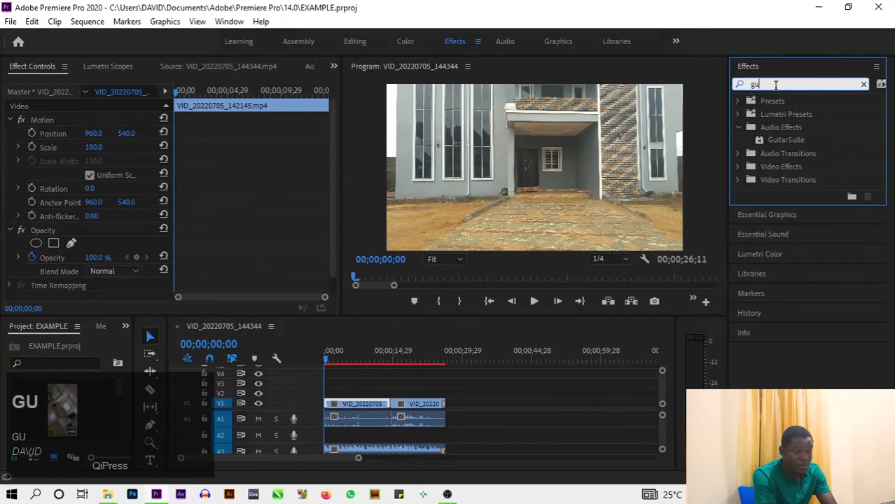
pyautogui.press('BackSpace')
pyautogui.press('BackSpace')
pyautogui.write('a')
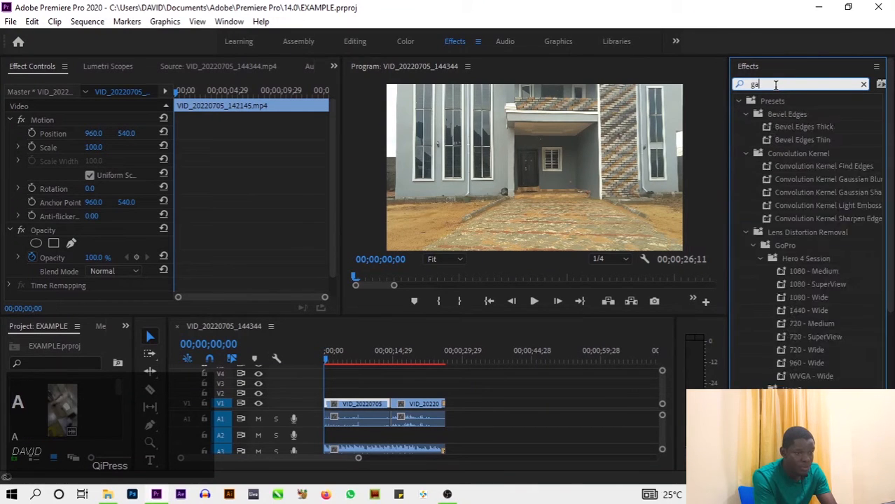
pyautogui.write('u')
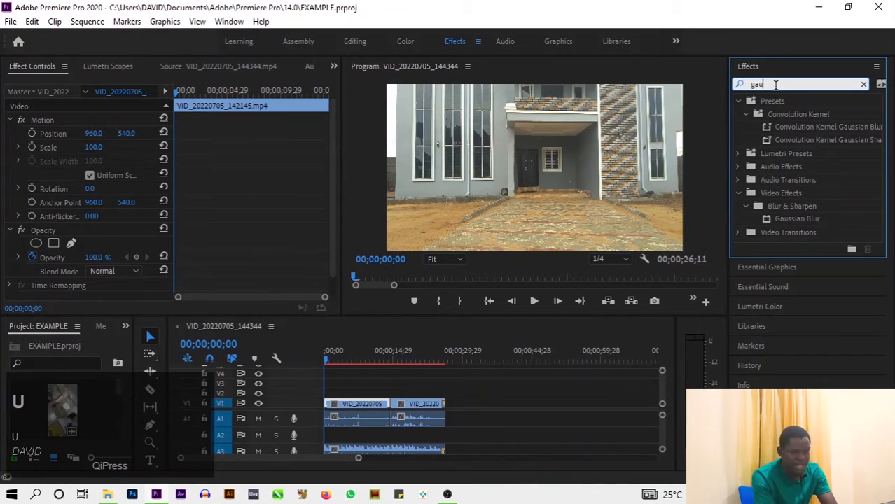
# - Apply the Gaussian Blur video effect to the first clip on V1, VID_20220705_142145.mp4, and keep the clip selected
pyautogui.moveTo(777, 218); pyautogui.dragTo(327, 406)
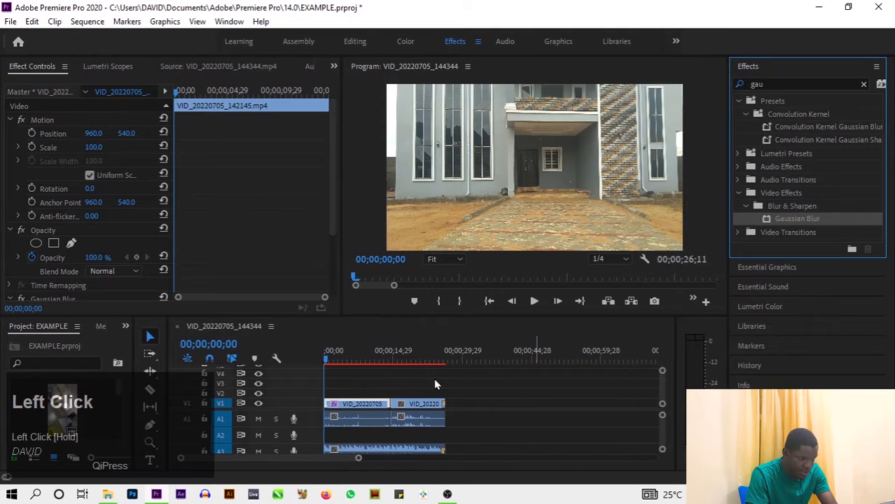
pyautogui.click(348, 383)
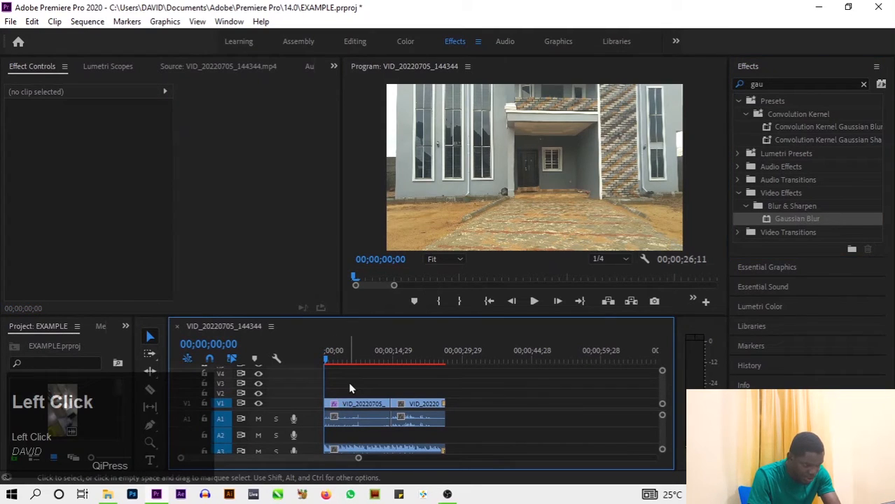
pyautogui.press('=')
pyautogui.press('=')
pyautogui.press('=')
pyautogui.press('=')
pyautogui.press('=')
pyautogui.press('=')
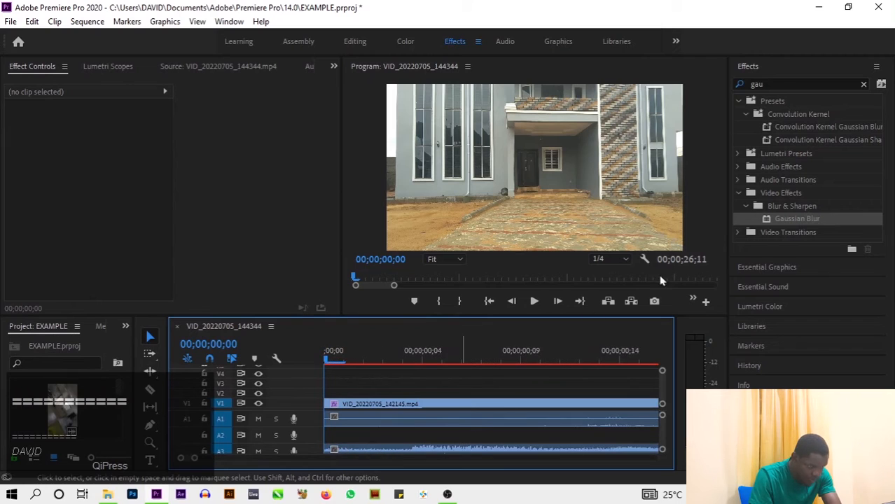
pyautogui.moveTo(777, 220); pyautogui.dragTo(335, 406)
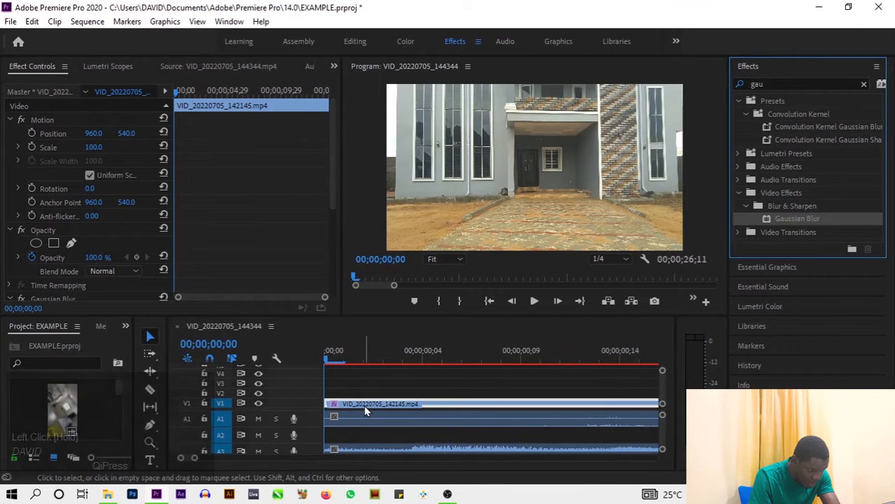
pyautogui.click(345, 411)
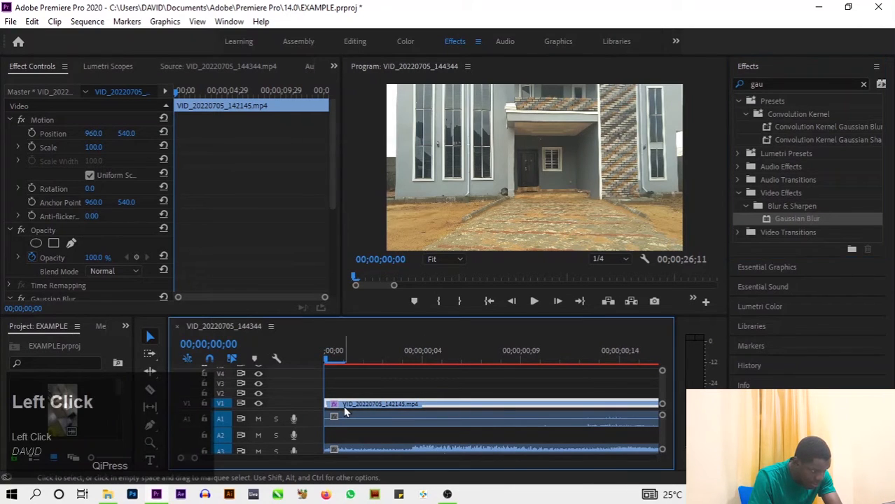
# - Delete the duplicate Gaussian Blur effect from the first V1 clip and keep the remaining one selected
pyautogui.scroll(-5, 284, 223)
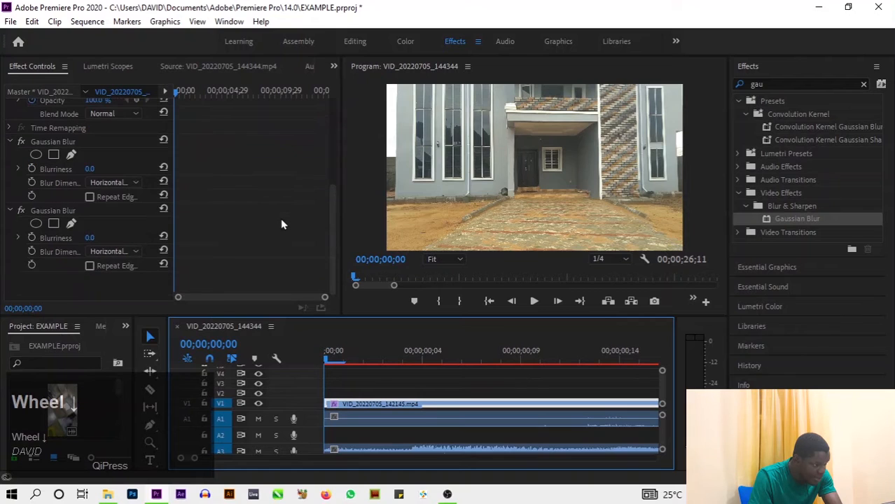
pyautogui.click(46, 210)
pyautogui.press('Delete')
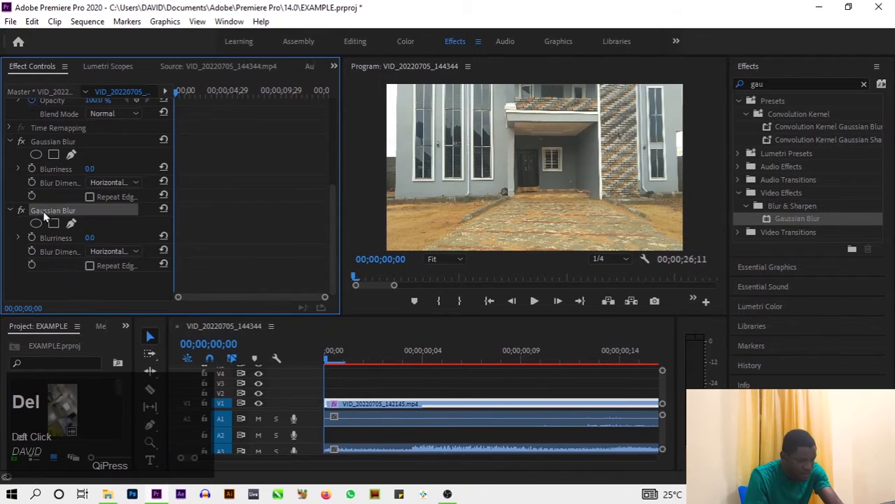
pyautogui.click(67, 145)
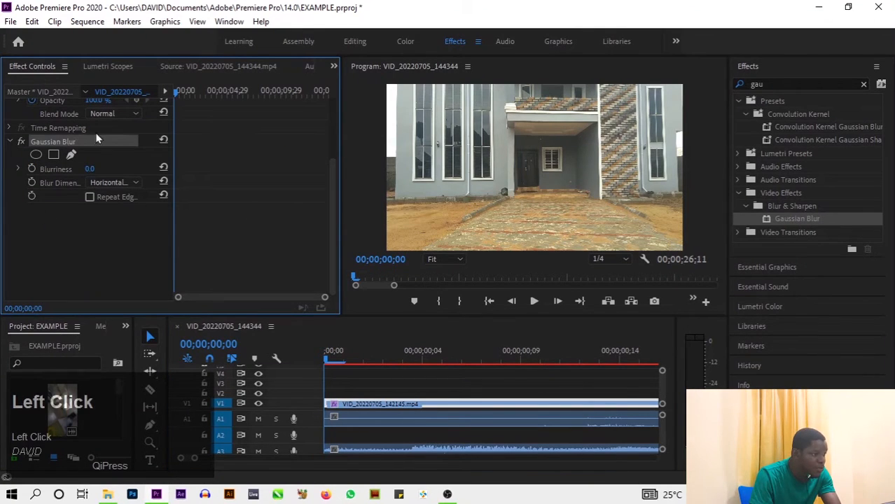
pyautogui.scroll(5, 97, 134)
pyautogui.scroll(-4, 91, 149)
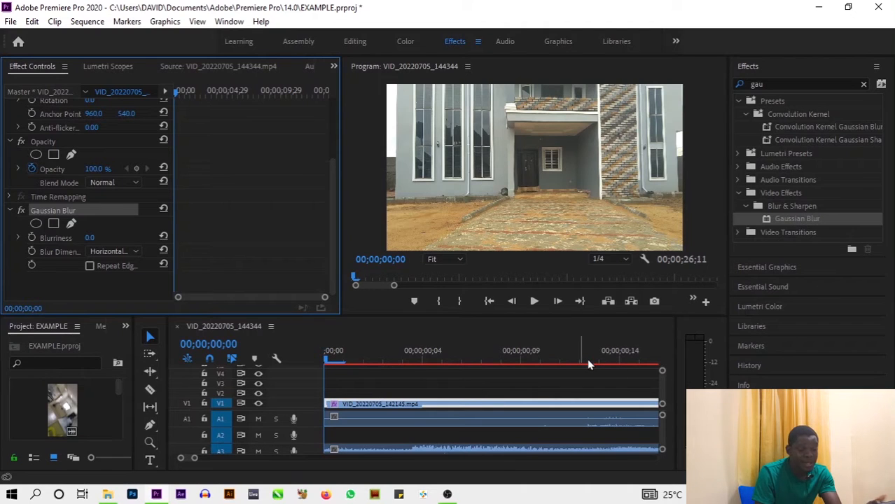
# - Examine the full length of the sequence in the timeline with no clip selected
pyautogui.press('-')
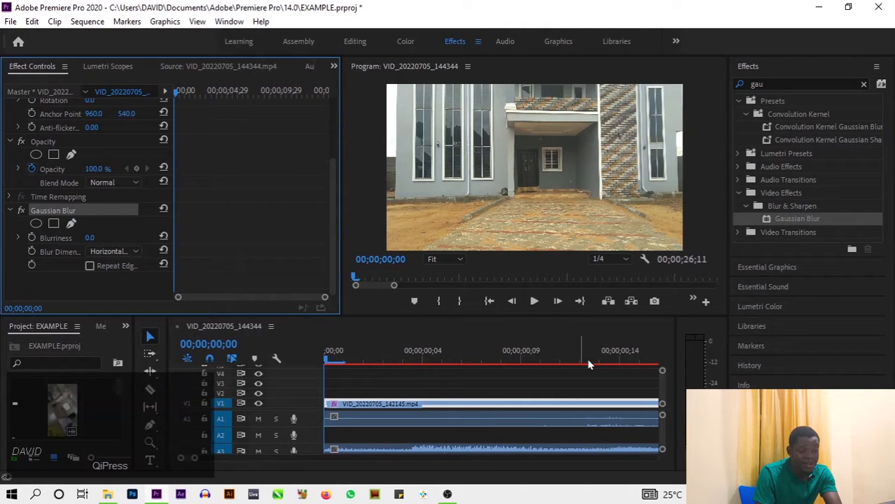
pyautogui.click(477, 382)
pyautogui.press('-')
pyautogui.press('-')
pyautogui.press('-')
pyautogui.press('-')
pyautogui.press('-')
pyautogui.press('-')
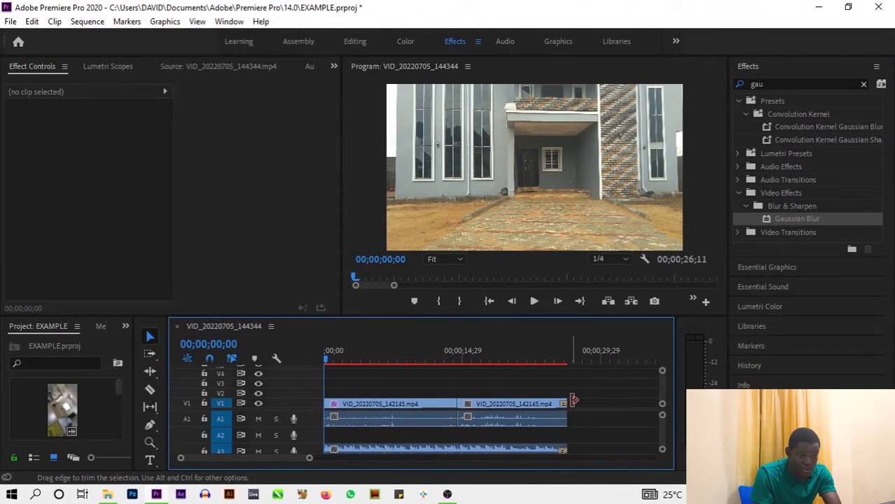
# - Search the effects for "exp" instead of "gau" and clear the search
pyautogui.click(768, 84)
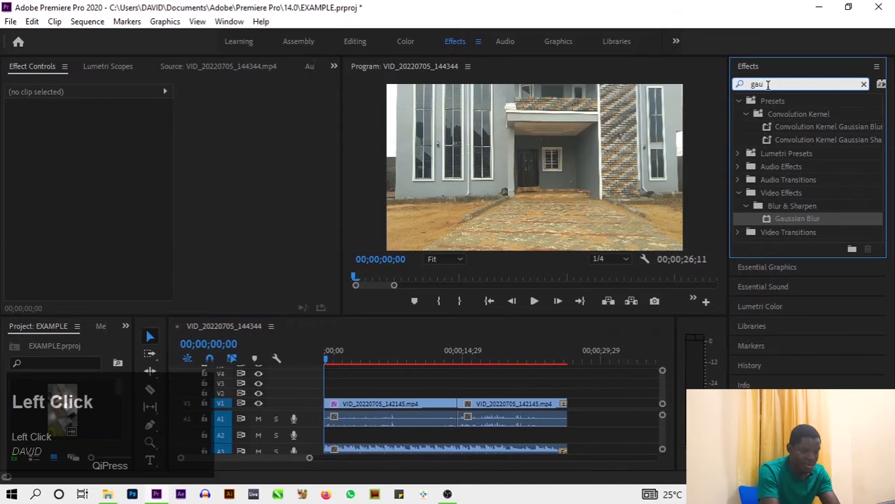
pyautogui.press('BackSpace')
pyautogui.press('BackSpace')
pyautogui.press('BackSpace')
pyautogui.write('expx')
pyautogui.press('BackSpace')
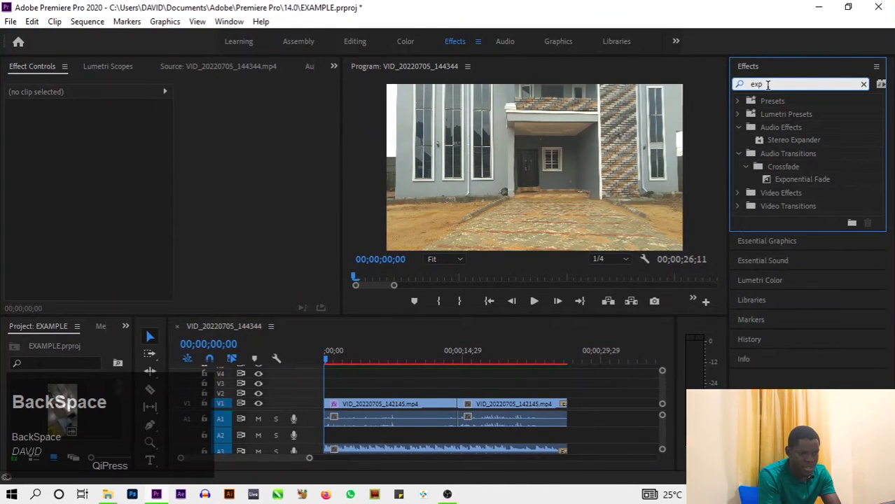
pyautogui.press('BackSpace')
pyautogui.press('BackSpace')
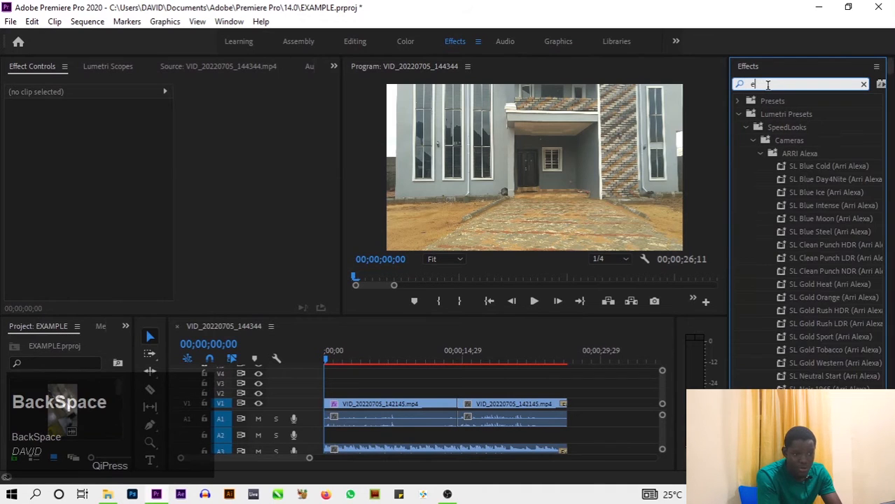
pyautogui.press('BackSpace')
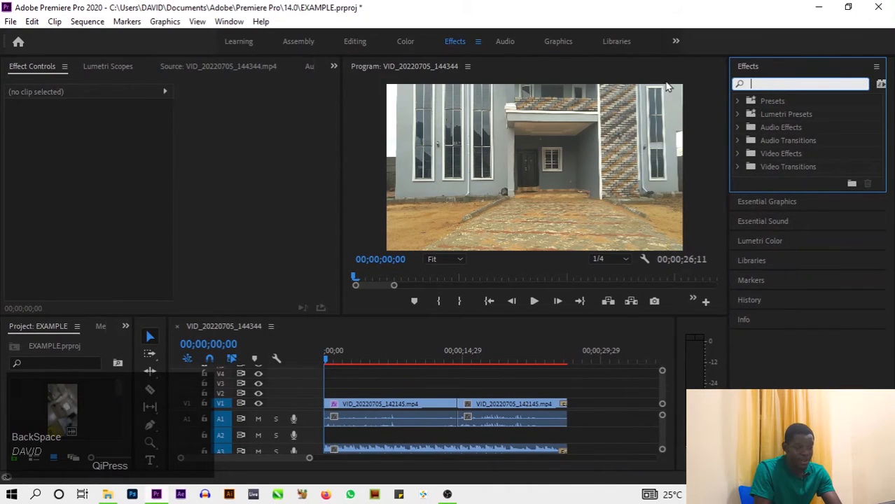
# - Set the Gaussian Blur's Blurriness on the first V1 clip to 50 with the playhead at 00;00;00;00
pyautogui.click(337, 404)
pyautogui.scroll(-3, 202, 274)
pyautogui.scroll(-1, 202, 274)
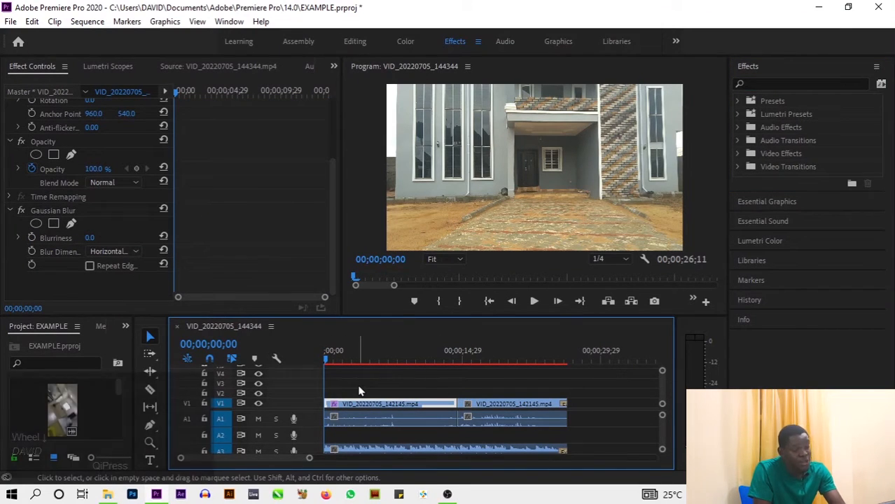
pyautogui.click(489, 303)
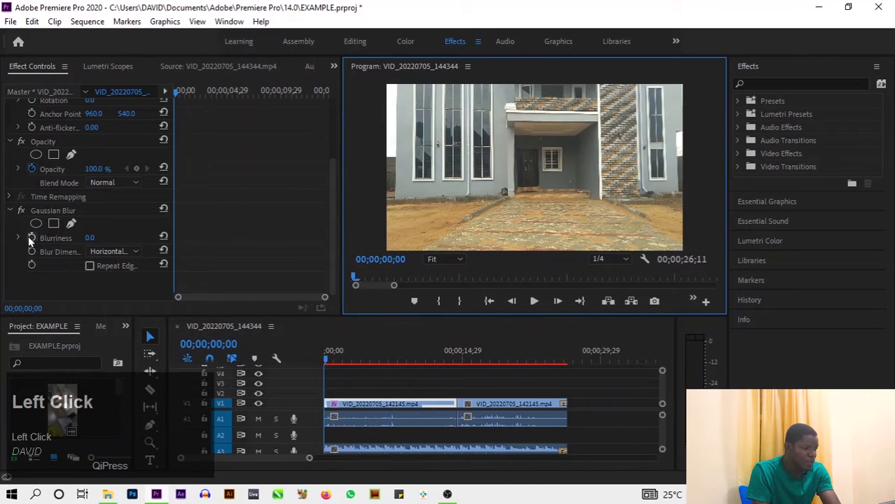
pyautogui.moveTo(91, 239)
pyautogui.mouseDown()
pyautogui.moveTo(289, 239)
pyautogui.moveTo(103, 239)
pyautogui.mouseUp()
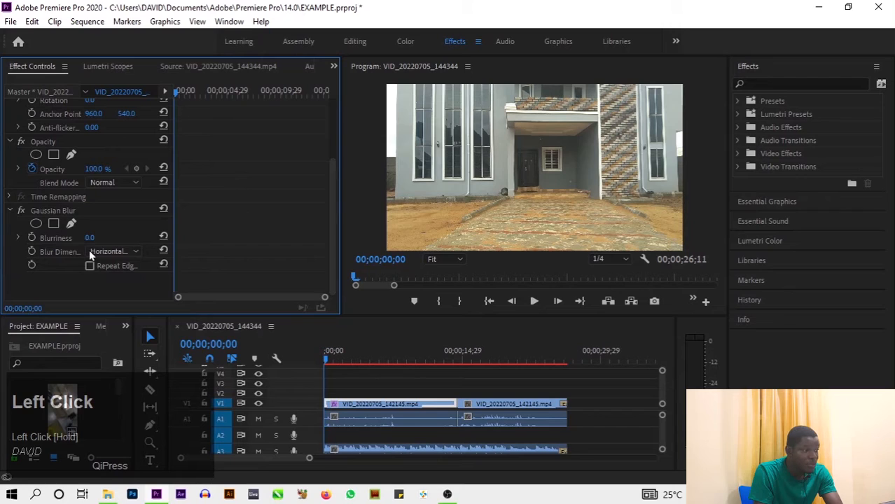
pyautogui.click(89, 238)
pyautogui.press('BackSpace')
pyautogui.write('1')
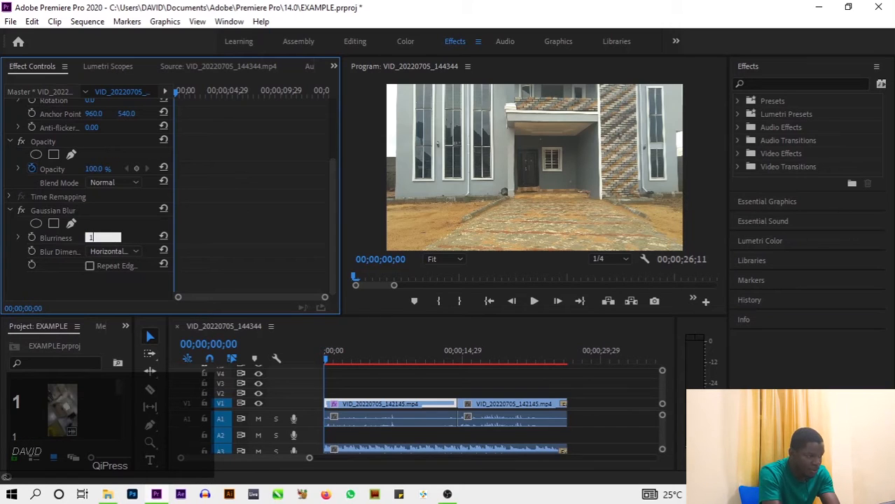
pyautogui.press('BackSpace')
pyautogui.write('50')
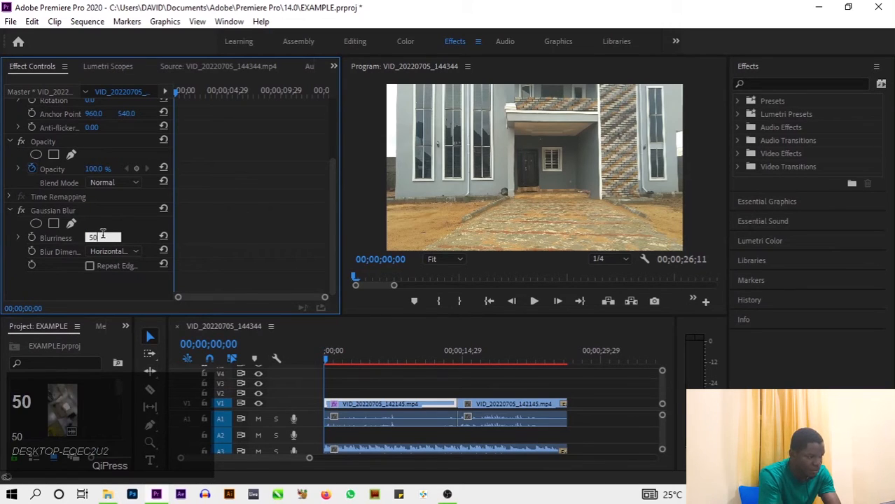
pyautogui.press('Return')
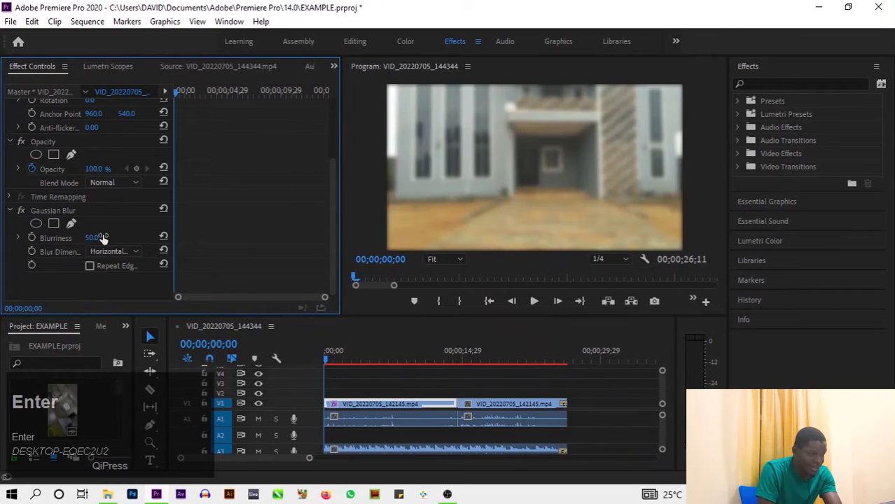
# - Move the playhead to 00;00;02;24 and re-enter 50 as the Gaussian Blur's Blurriness
pyautogui.moveTo(326, 360); pyautogui.dragTo(350, 363)
pyautogui.click(98, 237)
pyautogui.press('BackSpace')
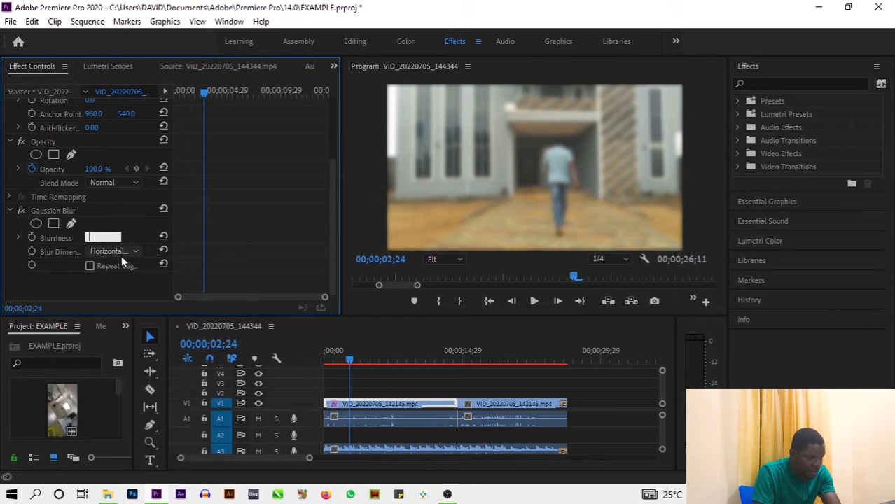
pyautogui.write('50')
pyautogui.press('Return')
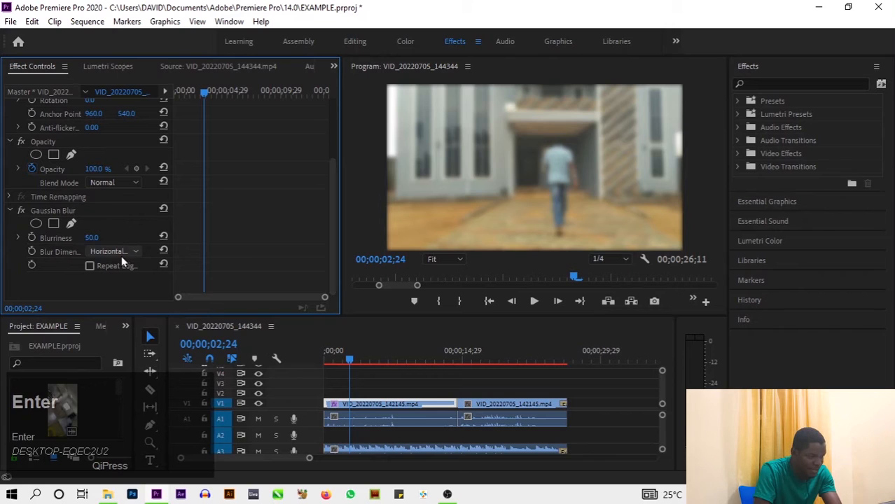
# - Keyframe the Gaussian Blur's Blurriness at 00;00;00;00 and set it to 0 at 00;00;03;25
pyautogui.click(491, 303)
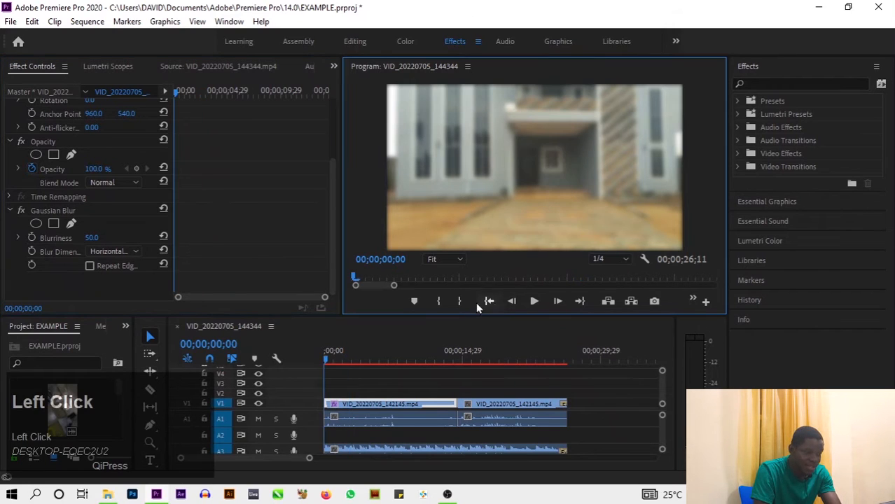
pyautogui.click(31, 238)
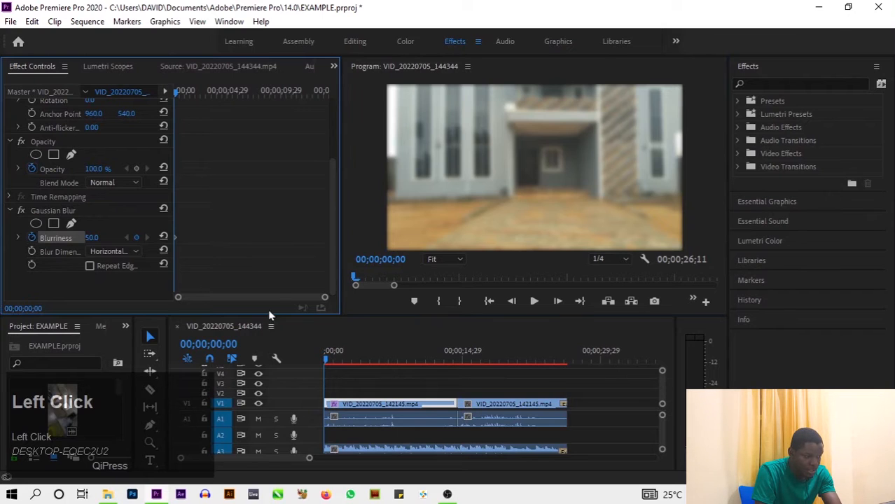
pyautogui.moveTo(179, 93); pyautogui.dragTo(216, 104)
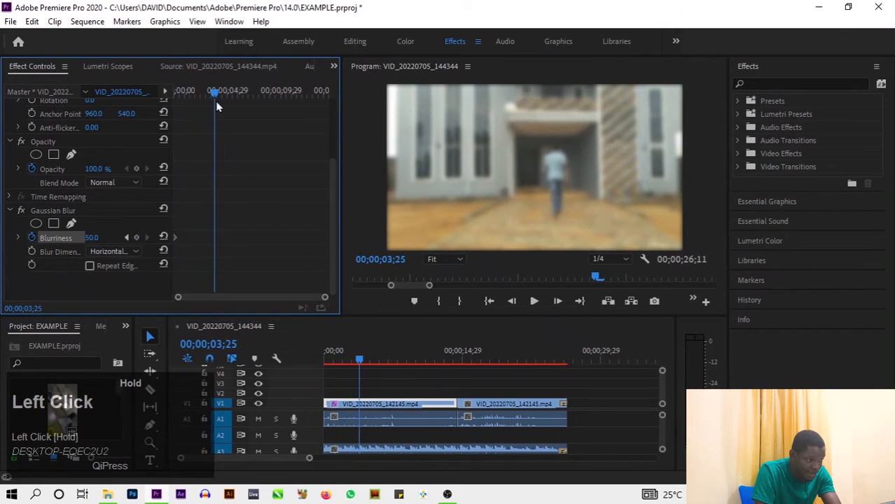
pyautogui.click(98, 237)
pyautogui.press('BackSpace')
pyautogui.write('0')
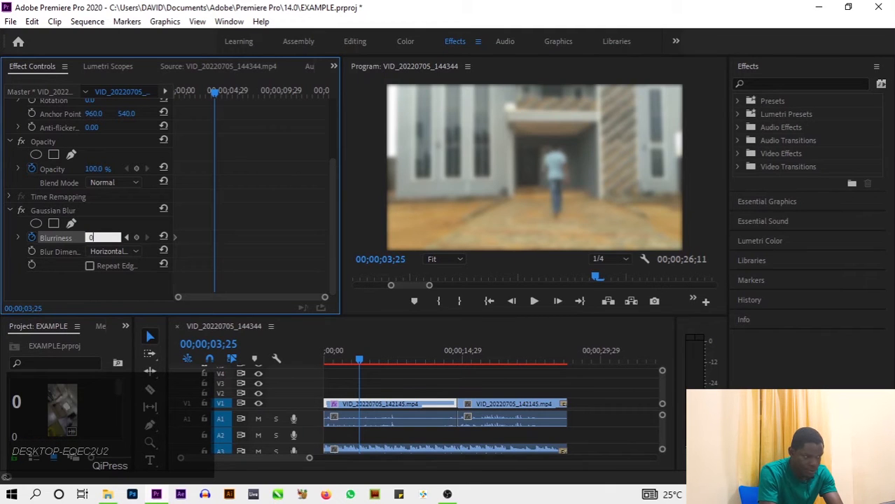
pyautogui.press('Return')
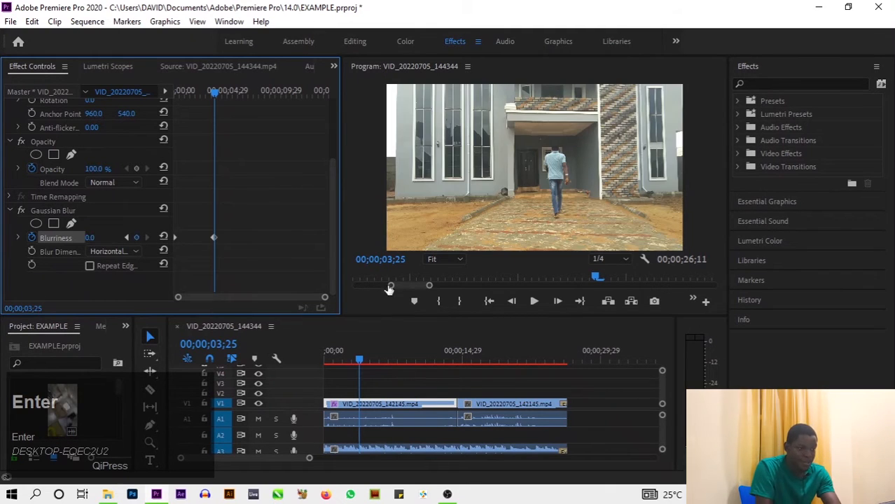
# - Play back the animated blur from 00;00;00;00 and move the playhead to 00;00;01;12
pyautogui.click(180, 97)
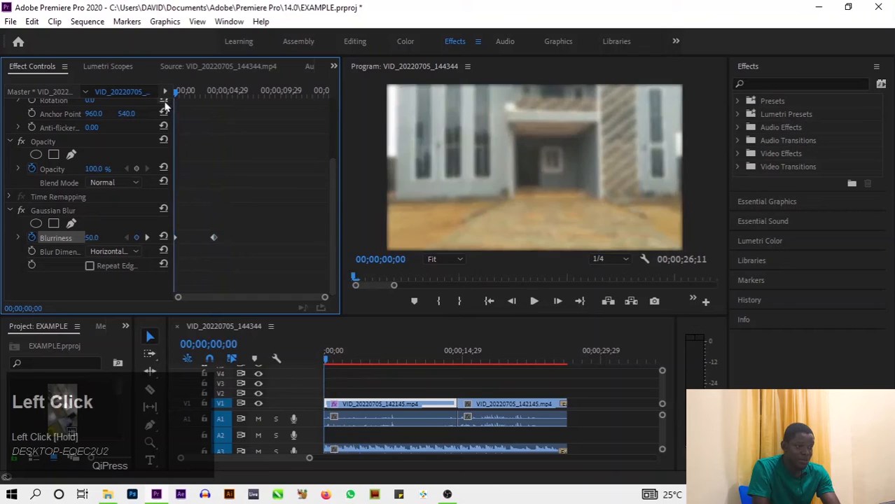
pyautogui.press('space')
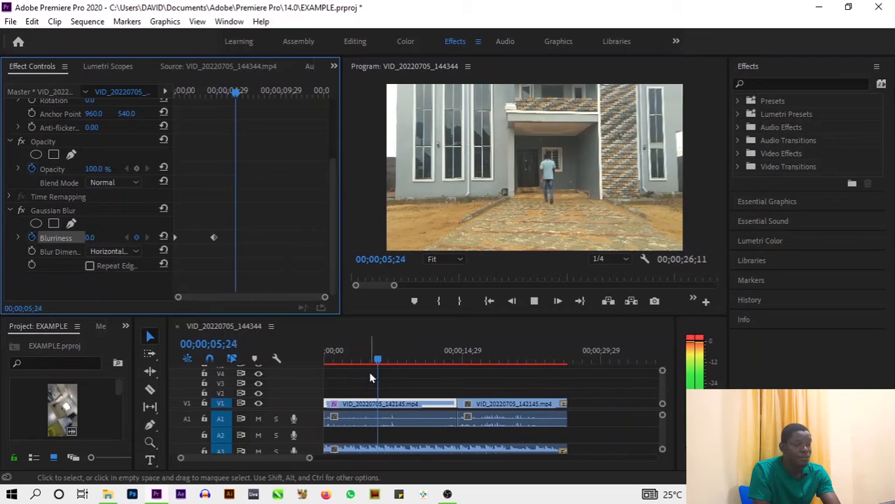
pyautogui.moveTo(371, 360); pyautogui.dragTo(335, 360)
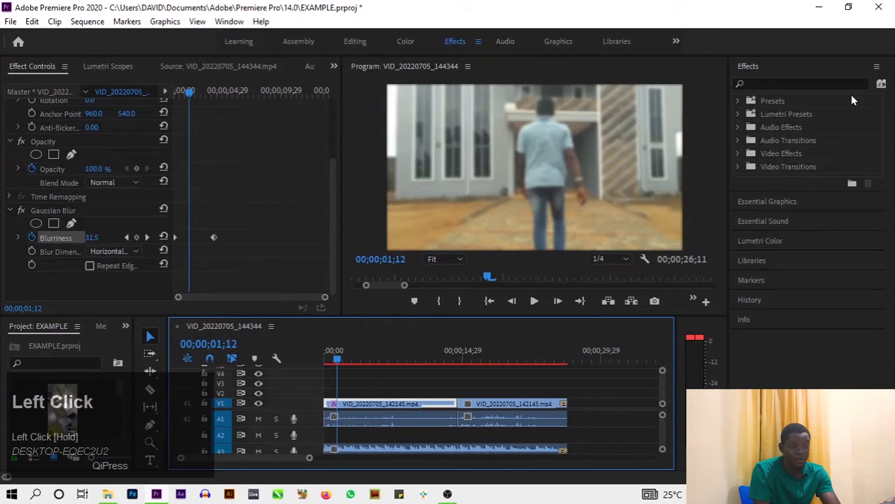
# - Search the effects for "crop" and apply the Crop video effect to the first V1 clip
pyautogui.click(812, 84)
pyautogui.write('crop')
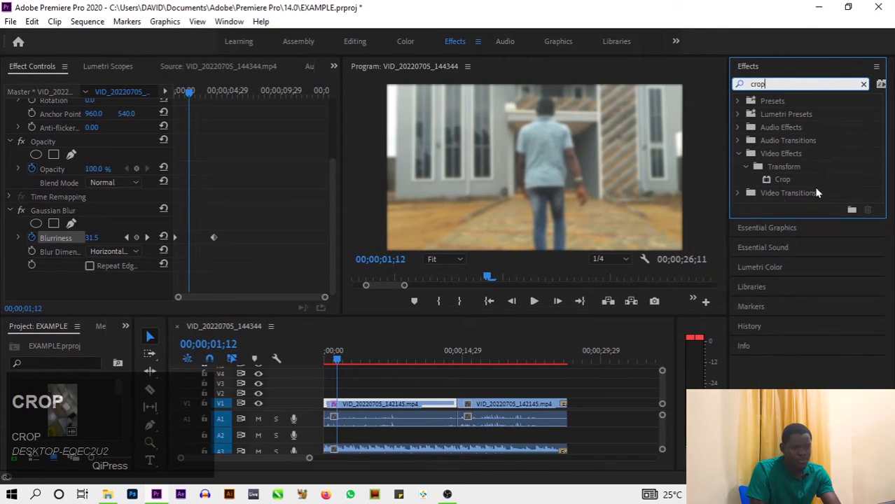
pyautogui.moveTo(780, 183); pyautogui.dragTo(355, 412)
# - Set the Crop effect's Top to 50% and add a keyframe for it at 00;00;00;00
pyautogui.scroll(-3, 108, 267)
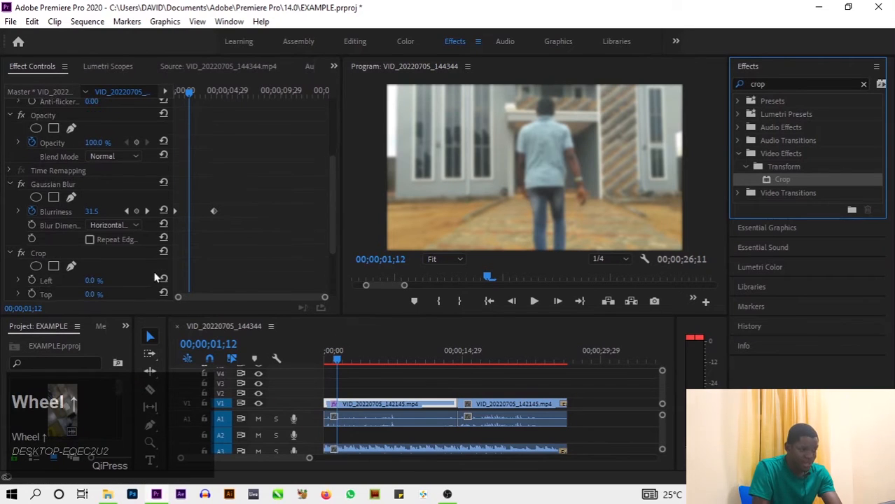
pyautogui.scroll(-1, 109, 268)
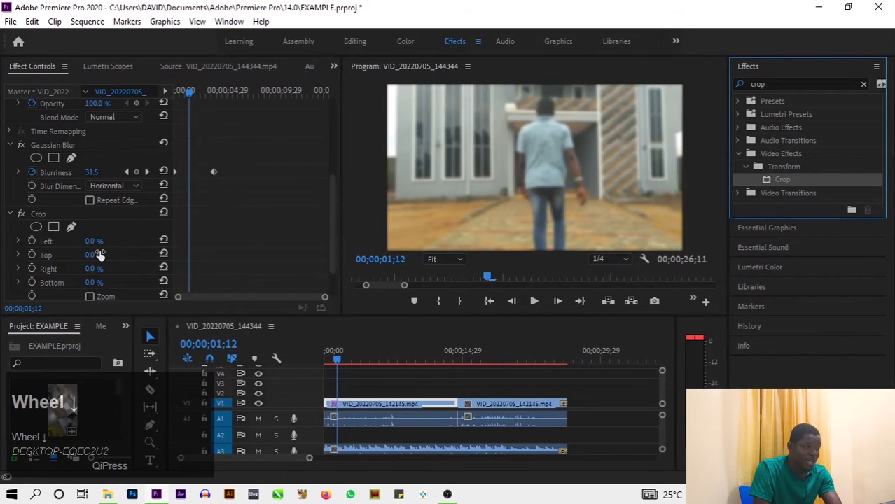
pyautogui.click(100, 255)
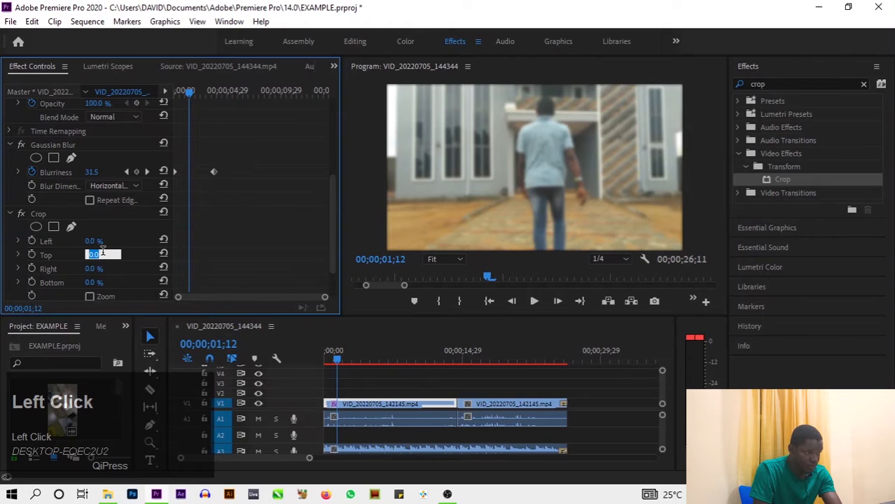
pyautogui.press('BackSpace')
pyautogui.write('50')
pyautogui.press('Return')
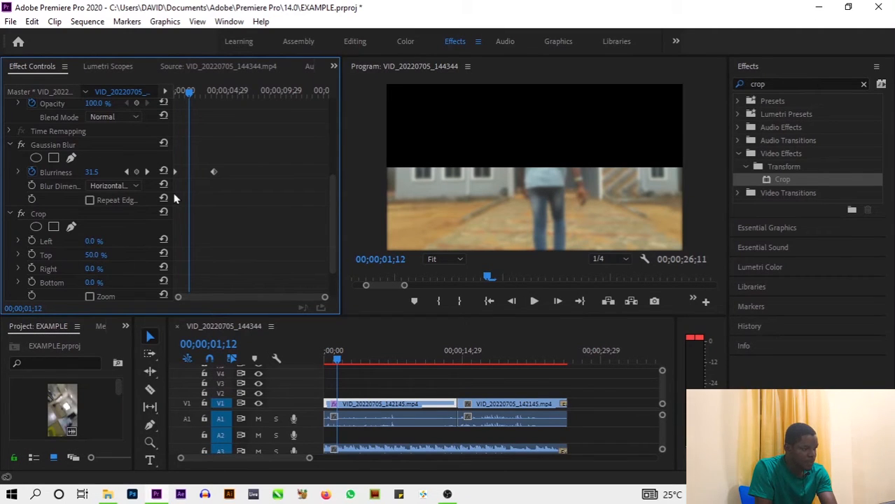
pyautogui.click(489, 301)
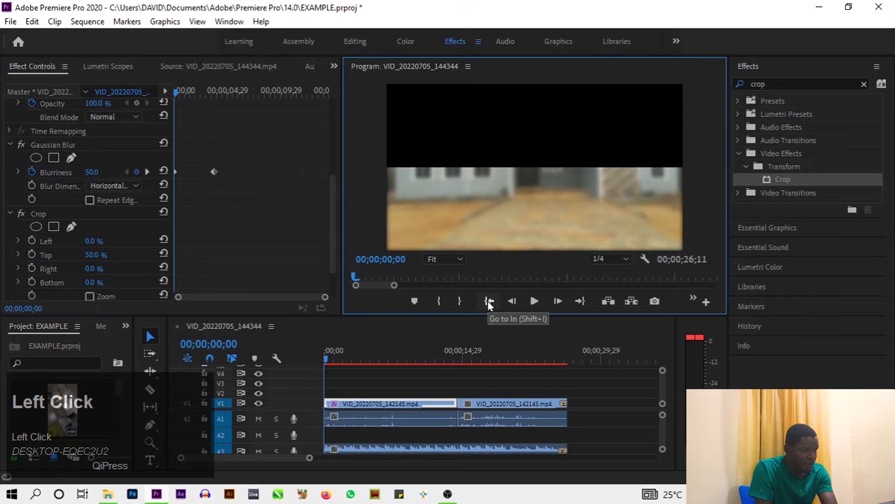
pyautogui.click(32, 256)
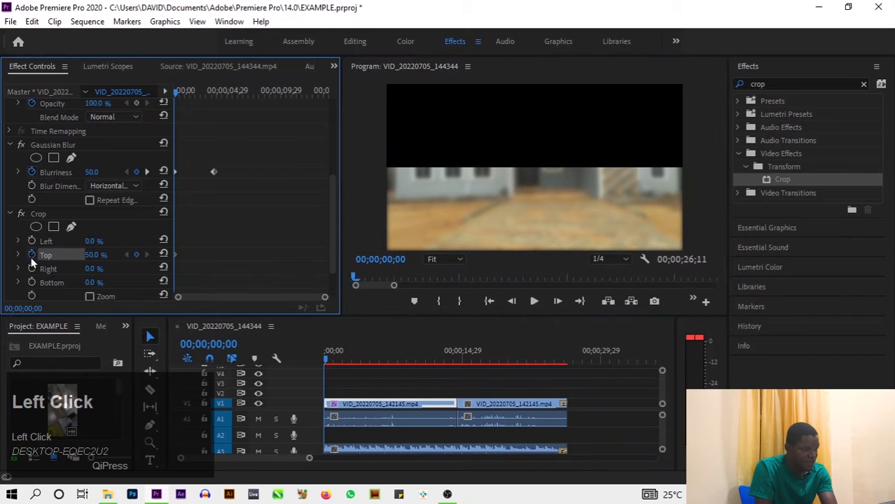
# - Add a keyframe for the Crop effect's Bottom at 00;00;00;00 and set it to 50%
pyautogui.click(149, 174)
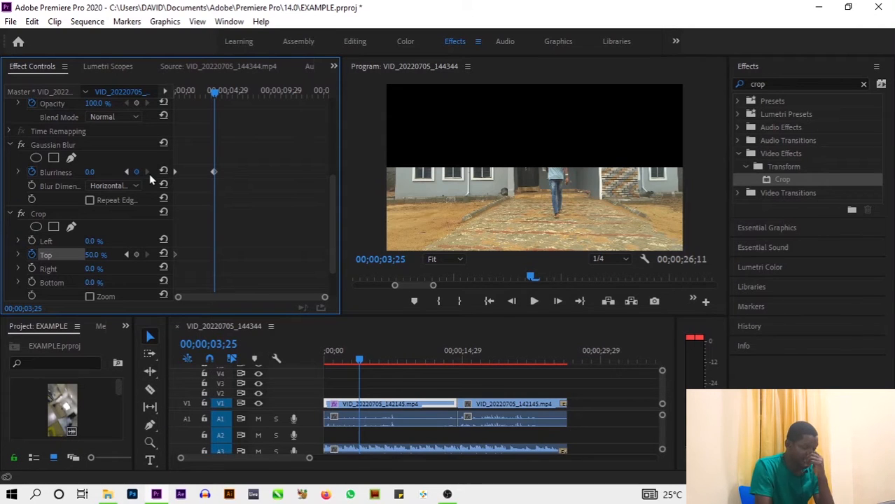
pyautogui.click(99, 280)
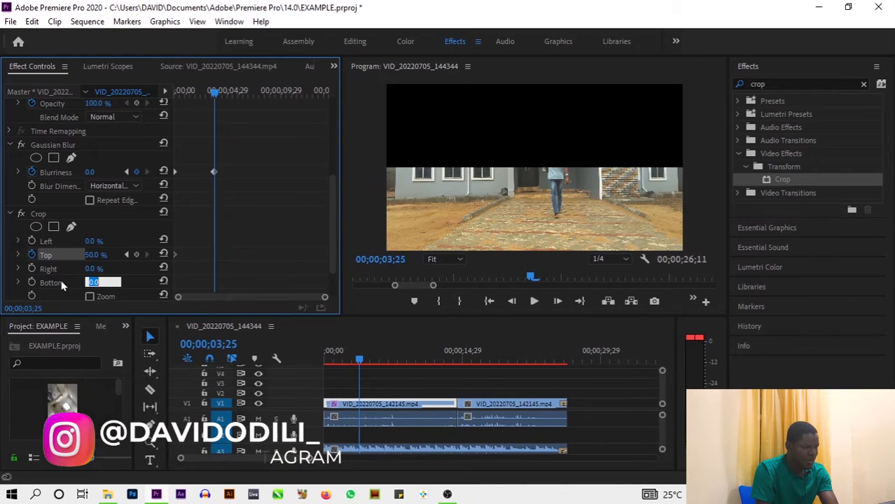
pyautogui.click(126, 255)
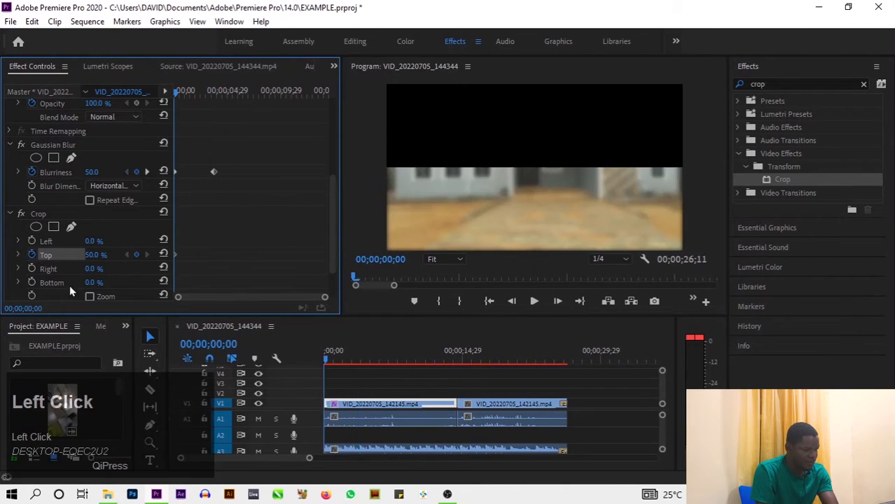
pyautogui.click(27, 286)
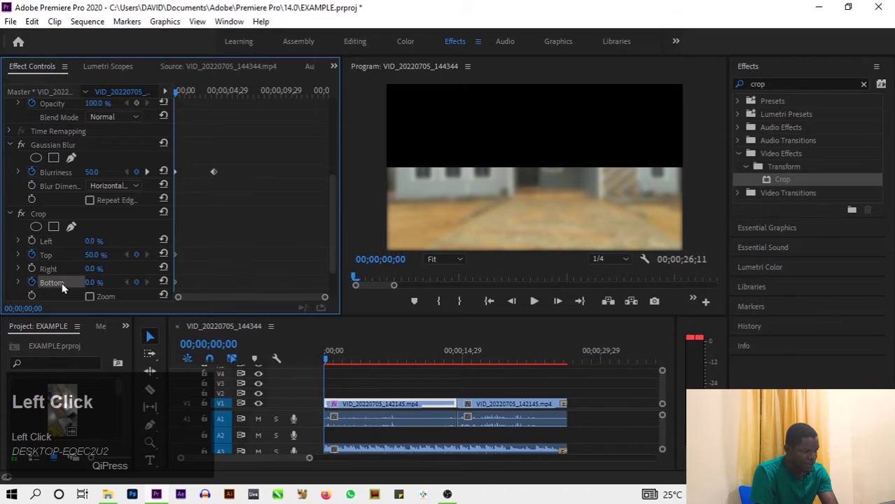
pyautogui.click(96, 283)
pyautogui.press('BackSpace')
pyautogui.write('50')
pyautogui.press('Return')
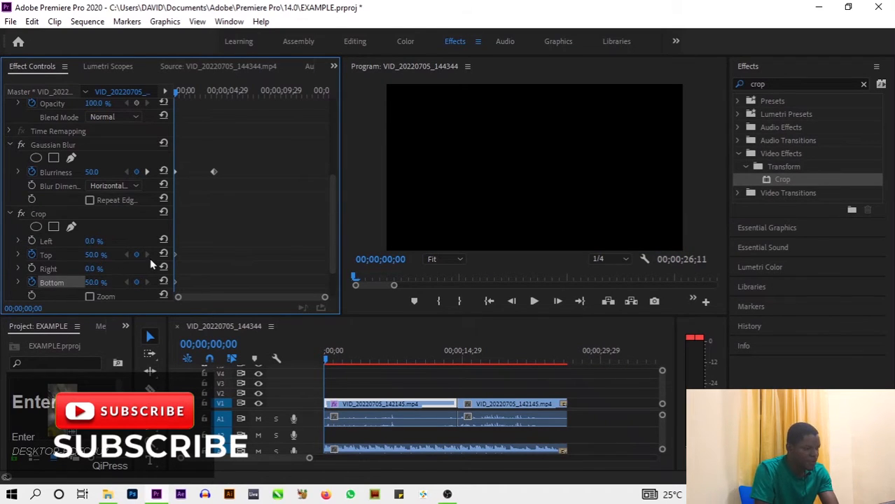
# - Set the Crop effect's Top and Bottom to 0% at the second blur keyframe, 00;00;03;25
pyautogui.click(147, 172)
pyautogui.click(103, 253)
pyautogui.press('BackSpace')
pyautogui.write('0')
pyautogui.press('Return')
pyautogui.click(95, 282)
pyautogui.write('0')
pyautogui.press('Return')
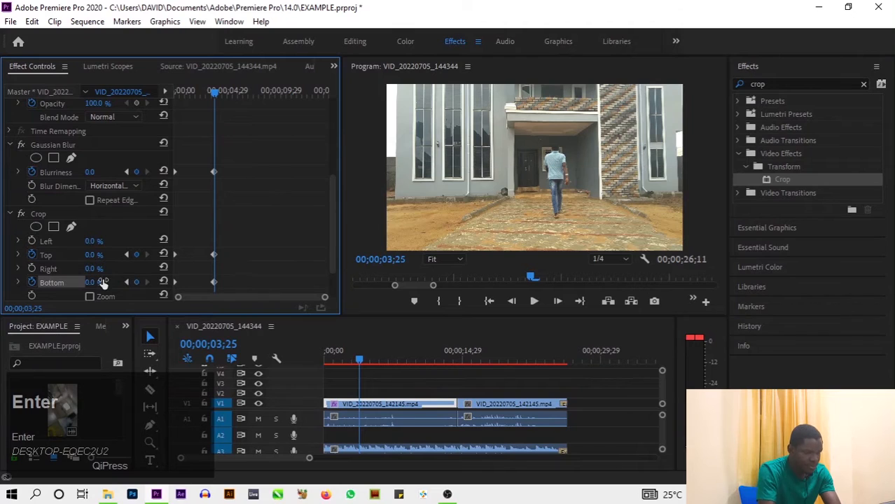
# - Play back the crop and blur animation from 00;00;00;00 and save the project
pyautogui.moveTo(208, 100); pyautogui.dragTo(177, 100)
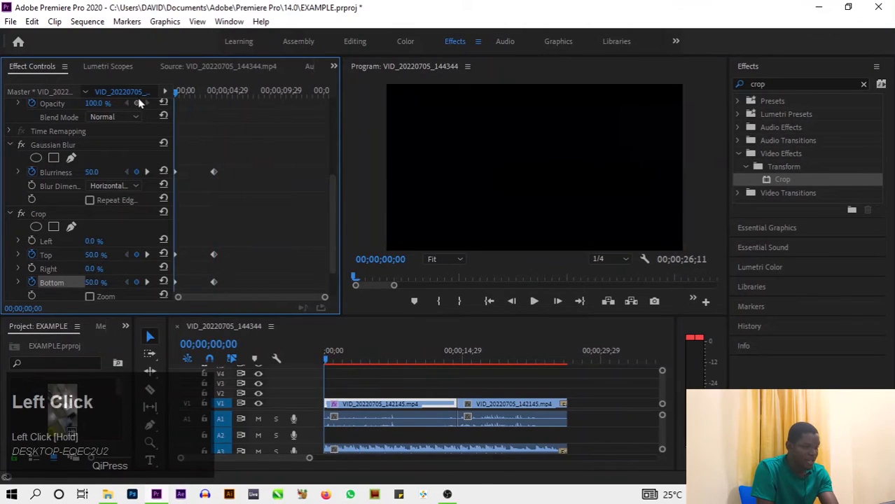
pyautogui.press('space')
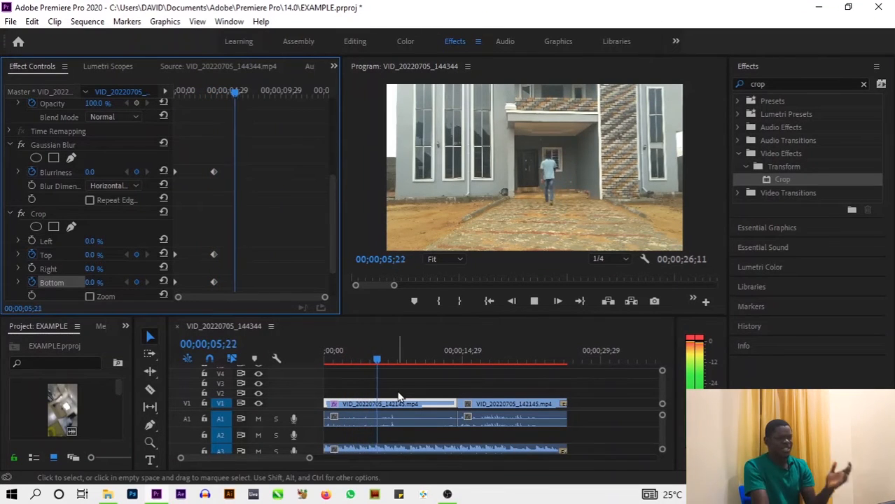
pyautogui.hotkey('ctrl', 's')
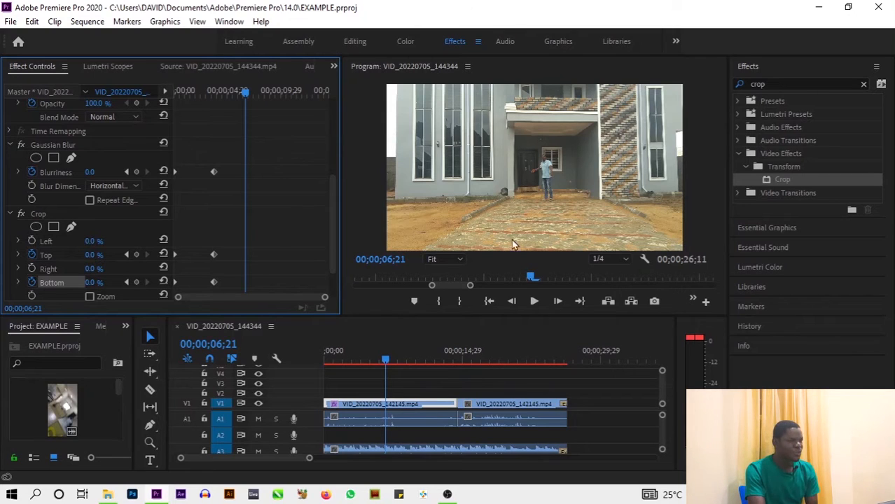
# - Look through the Lumetri Scopes, Source monitor and Audio Clip Mixer, and return to the first V1 clip's effect controls
pyautogui.click(135, 70)
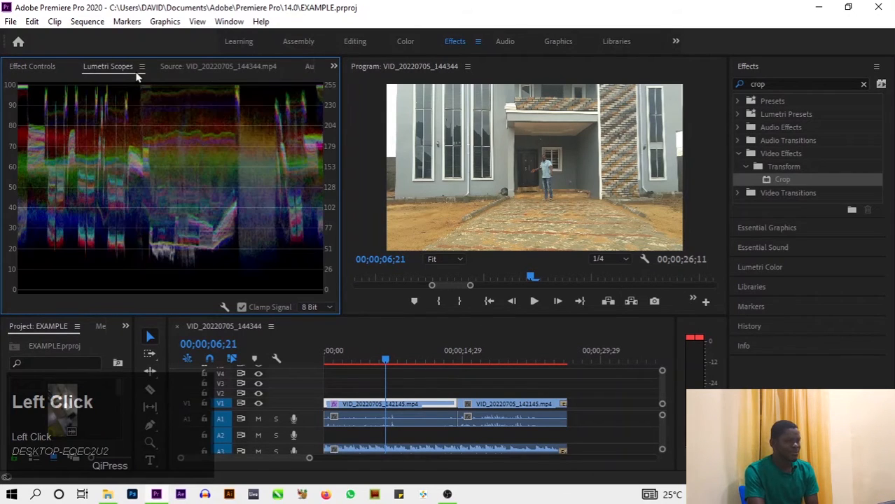
pyautogui.click(213, 67)
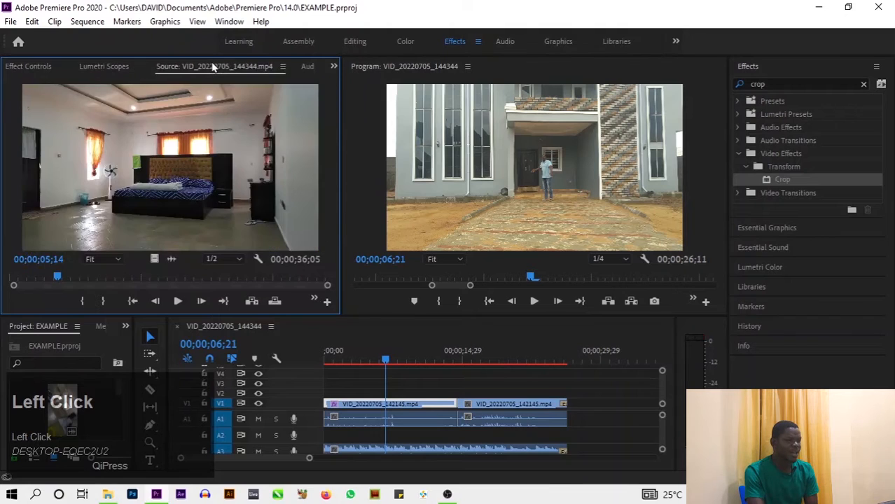
pyautogui.click(305, 66)
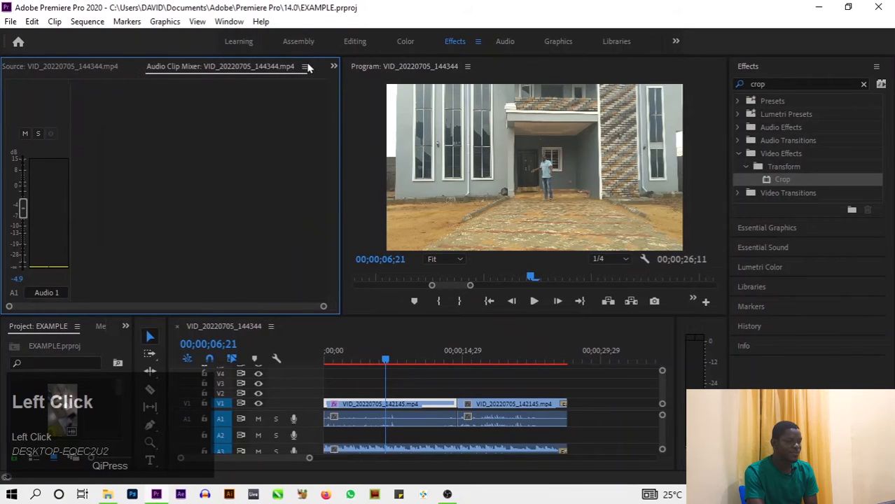
pyautogui.click(334, 66)
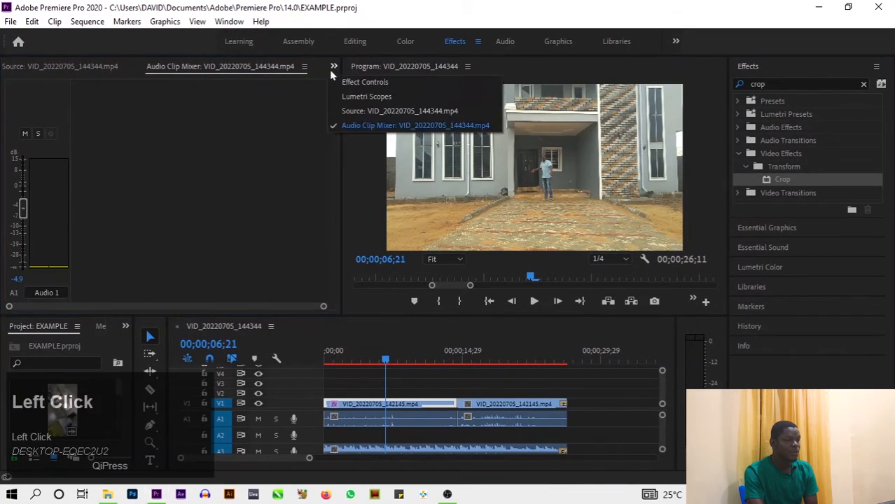
pyautogui.click(364, 82)
pyautogui.click(113, 65)
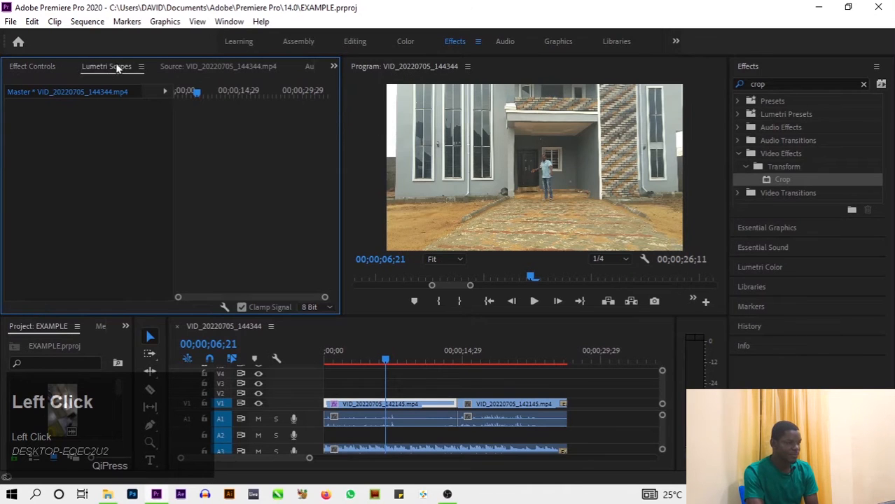
pyautogui.click(49, 66)
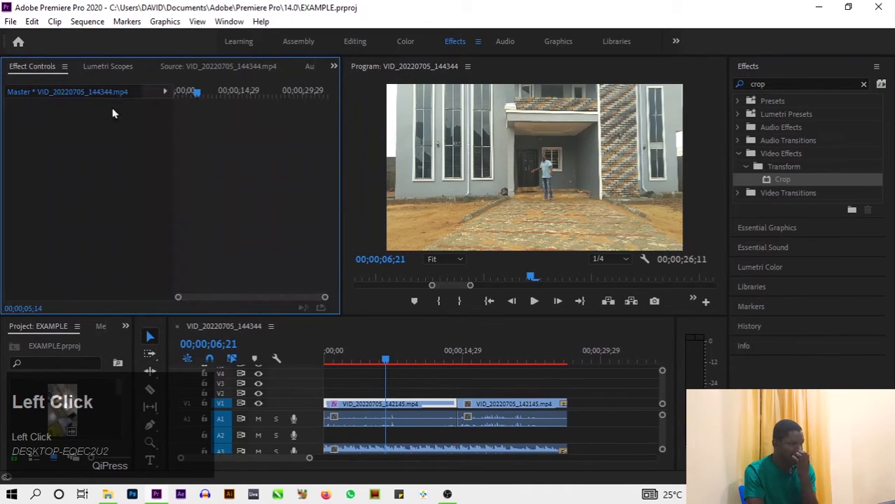
pyautogui.click(385, 408)
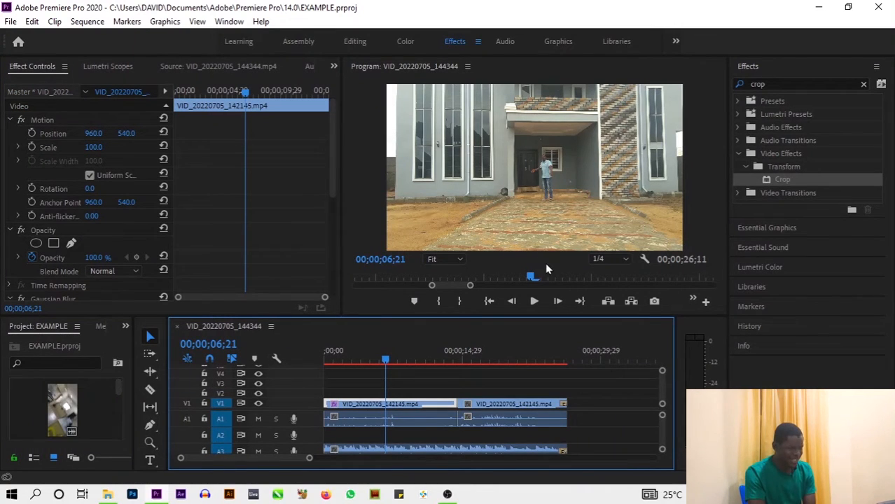
# - Review the file and editing commands, cut the second V1 clip from the timeline and undo the cut
pyautogui.click(10, 22)
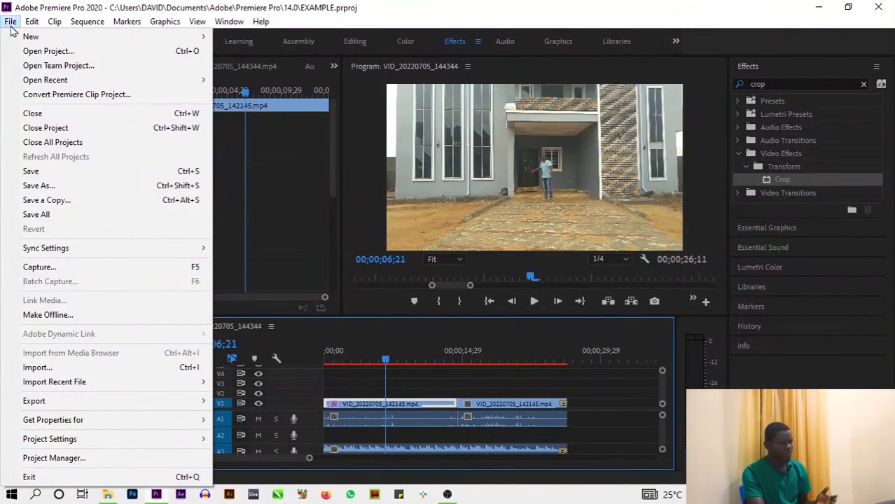
pyautogui.moveTo(34, 30)
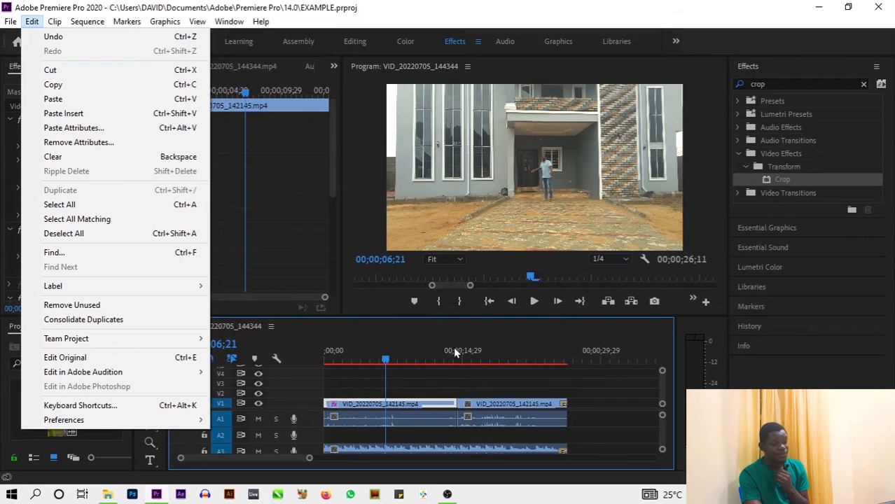
pyautogui.click(497, 407)
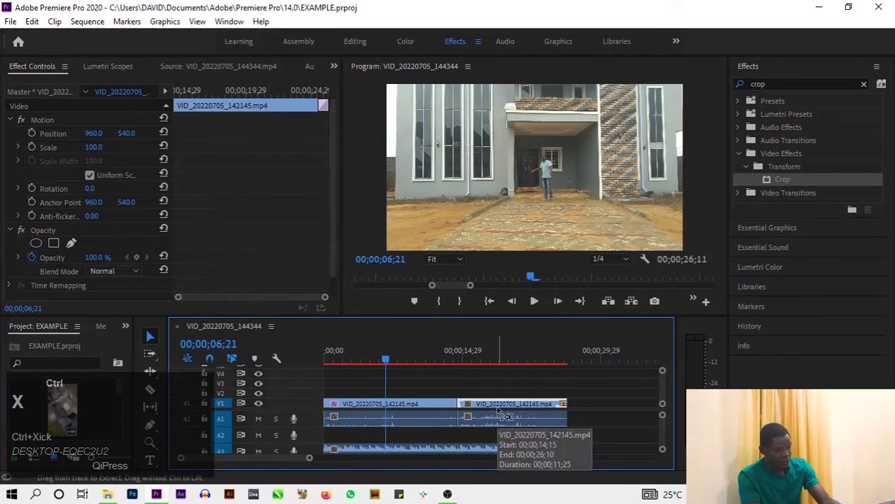
pyautogui.hotkey('ctrl', 'x')
pyautogui.hotkey('ctrl', 'z')
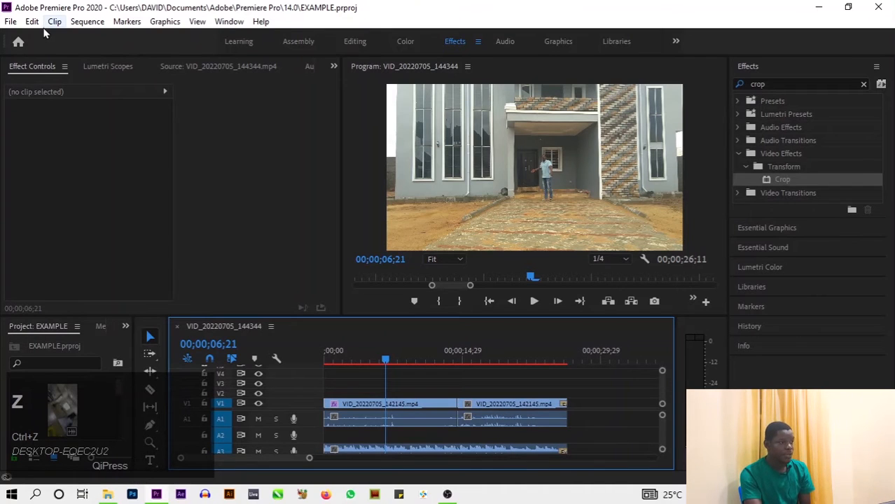
# - Select all clips in the timeline and clear the selection
pyautogui.click(35, 24)
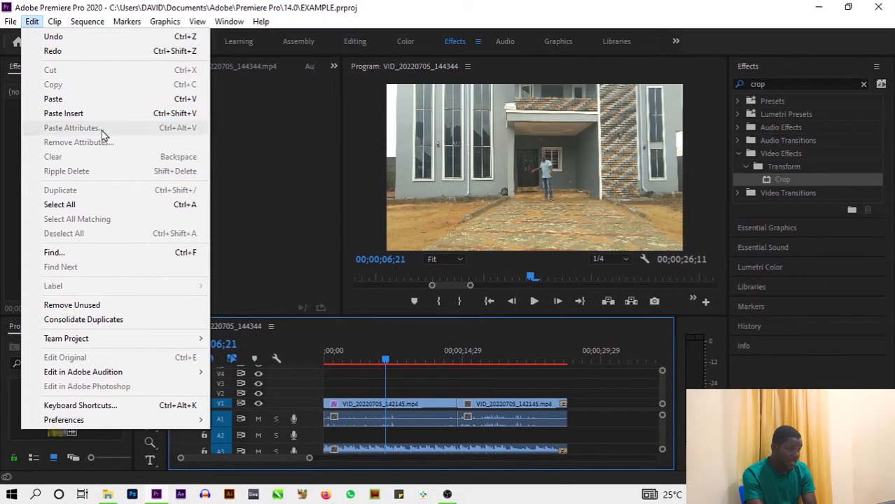
pyautogui.click(123, 207)
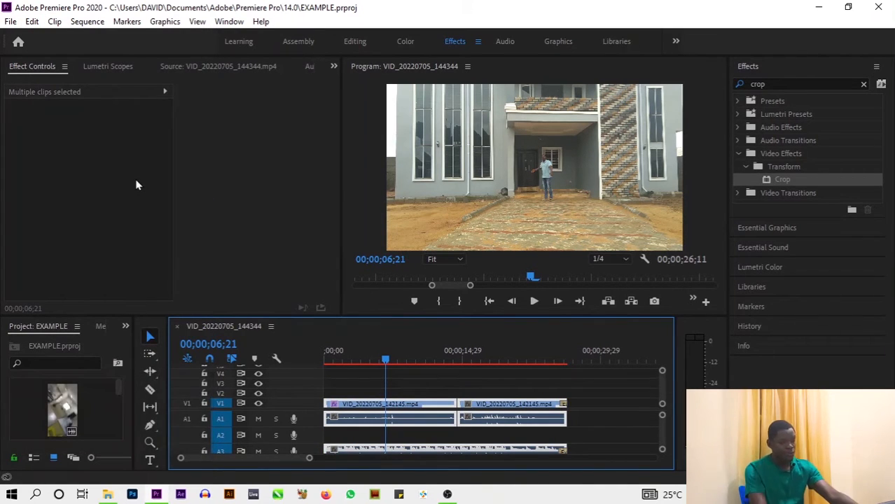
pyautogui.click(330, 373)
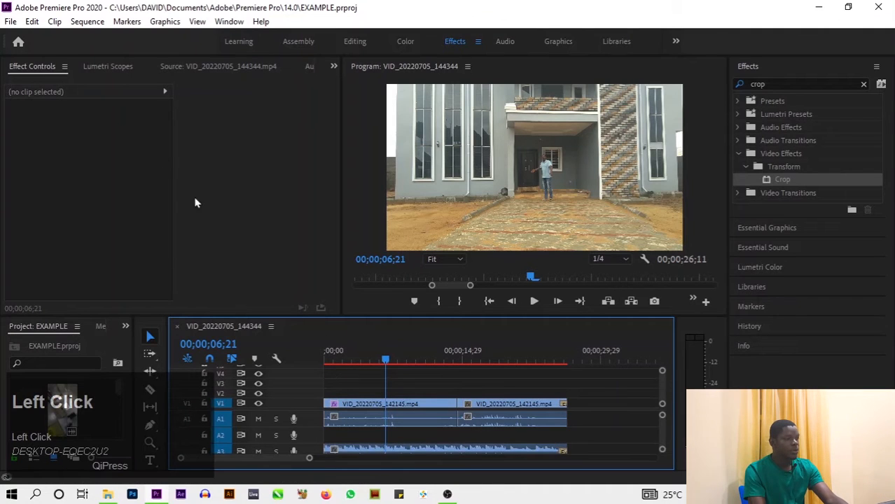
# - View the Find in Timeline dialog and close it without searching
pyautogui.click(32, 21)
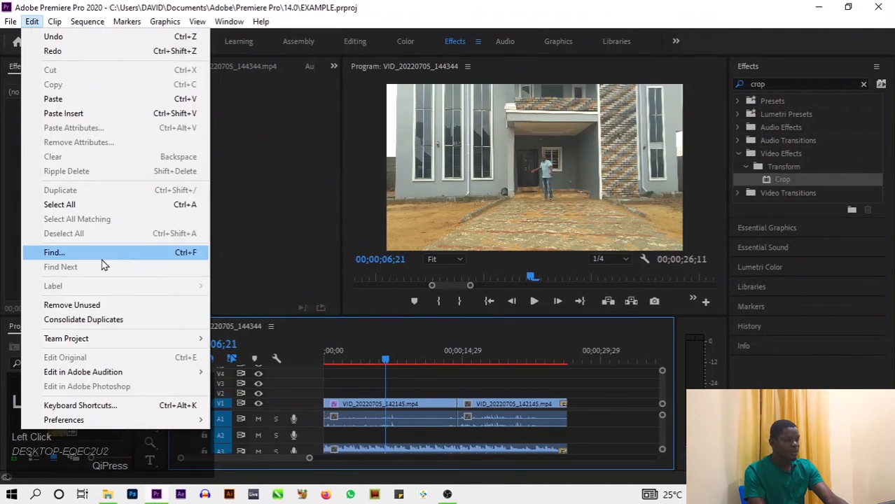
pyautogui.click(133, 256)
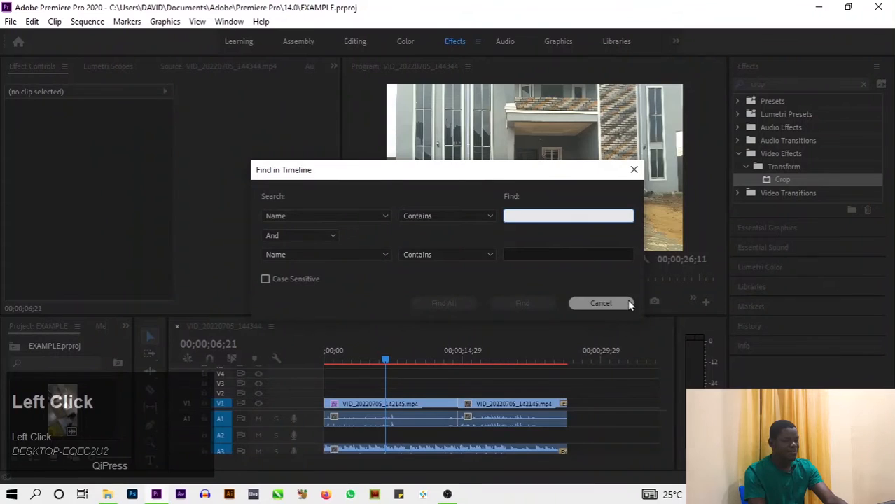
pyautogui.click(635, 176)
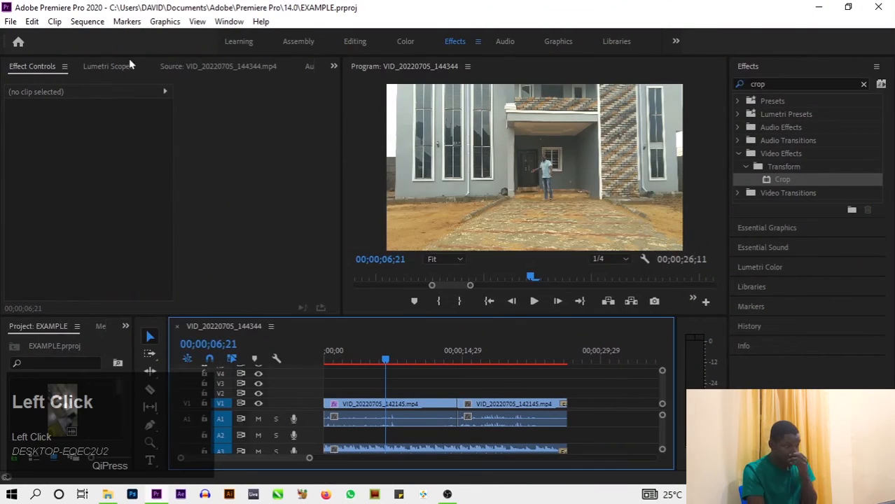
# - Examine the Keyboard Shortcuts layout and its command list, and close the dialog
pyautogui.click(37, 22)
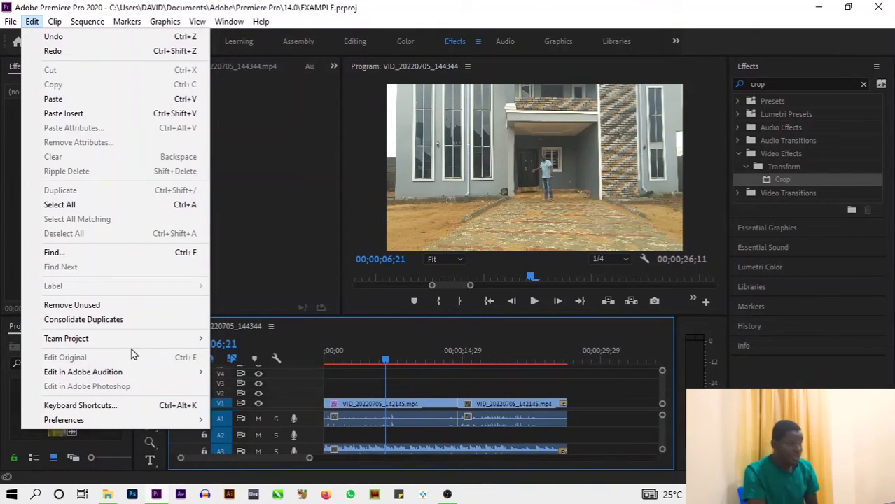
pyautogui.moveTo(110, 420)
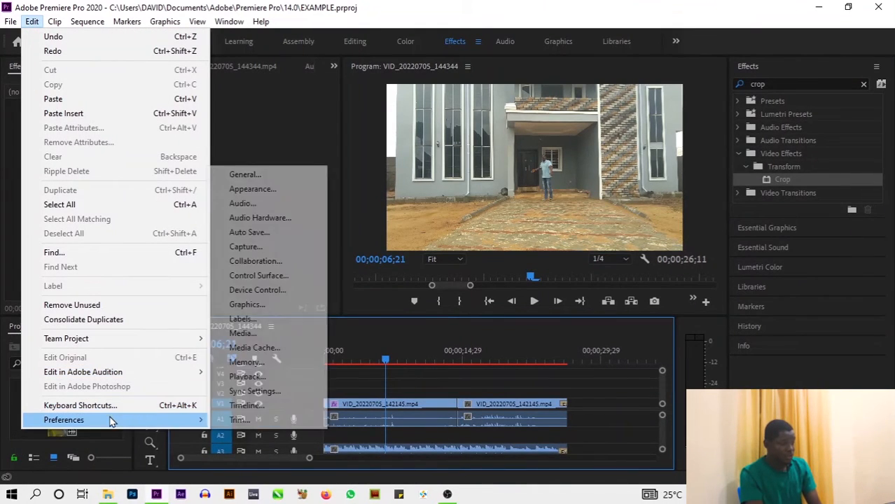
pyautogui.click(148, 408)
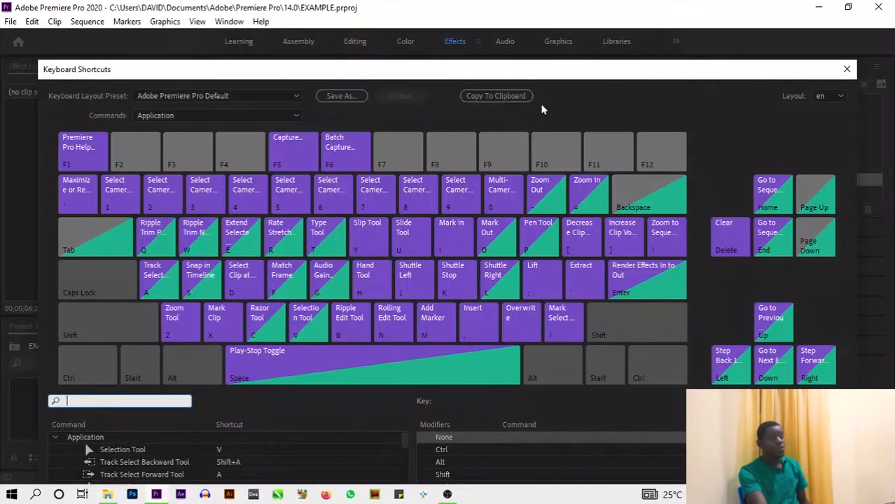
pyautogui.moveTo(549, 69); pyautogui.dragTo(553, 26)
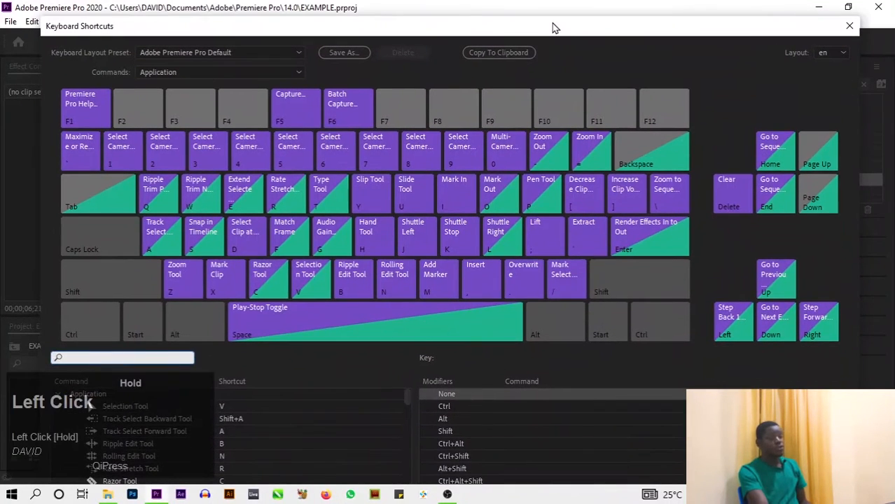
pyautogui.scroll(-1, 423, 279)
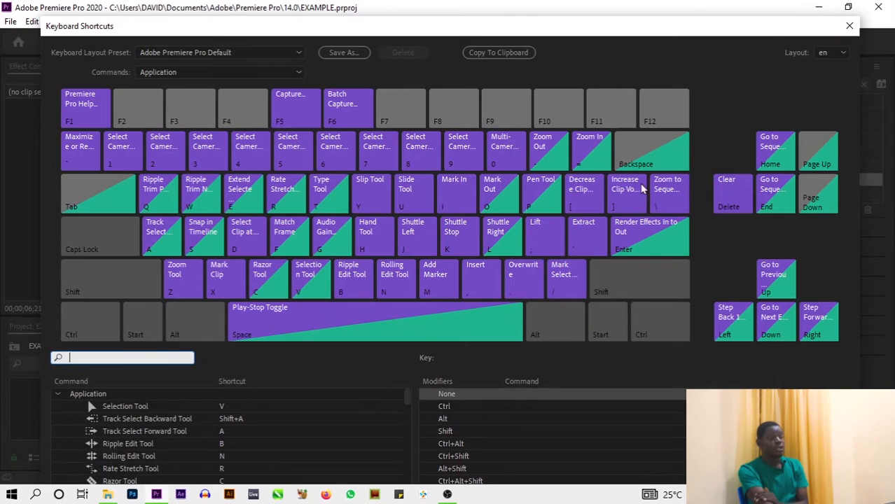
pyautogui.scroll(-3, 315, 427)
pyautogui.scroll(3, 304, 438)
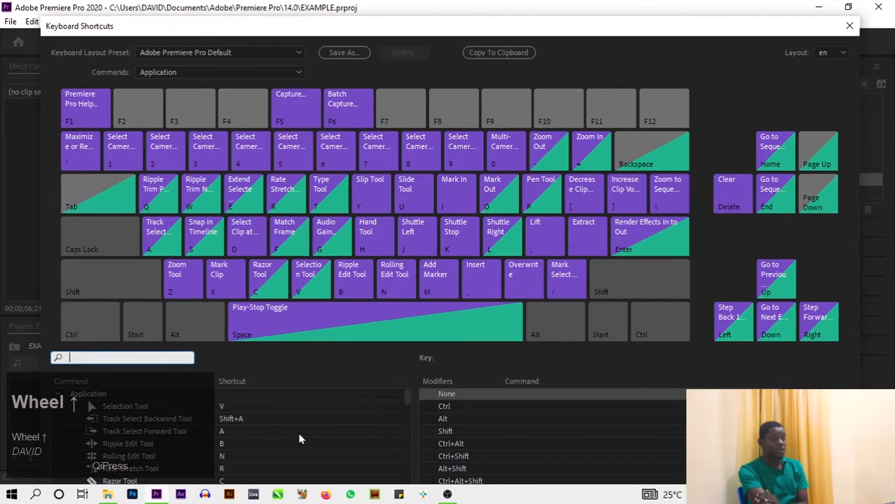
pyautogui.click(848, 26)
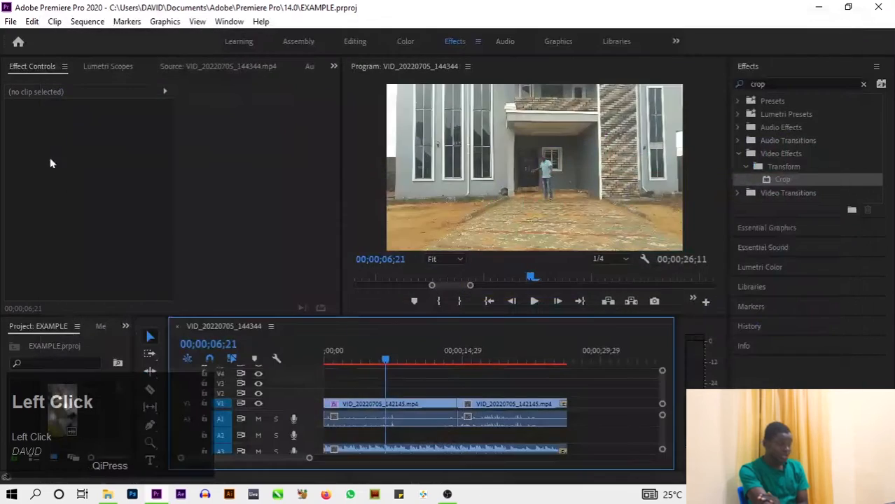
# - Open the General preferences and review the startup, bin and project options
pyautogui.click(31, 21)
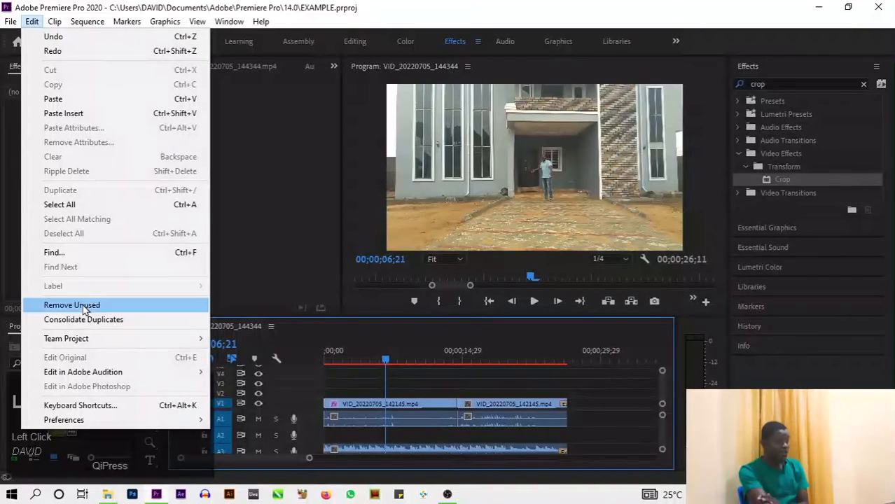
pyautogui.moveTo(114, 427)
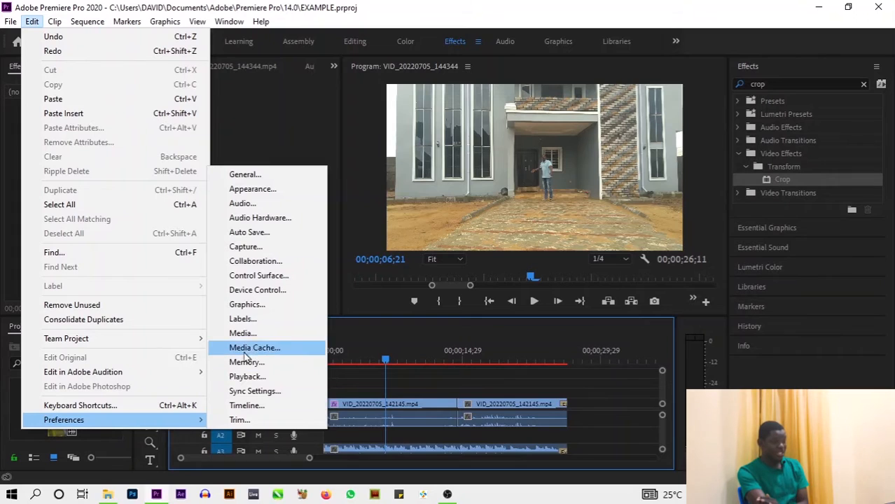
pyautogui.click(245, 176)
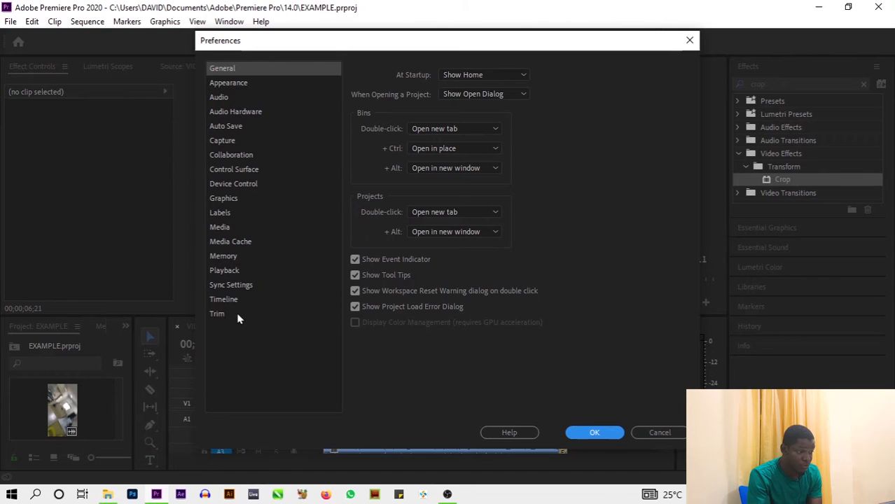
pyautogui.click(215, 199)
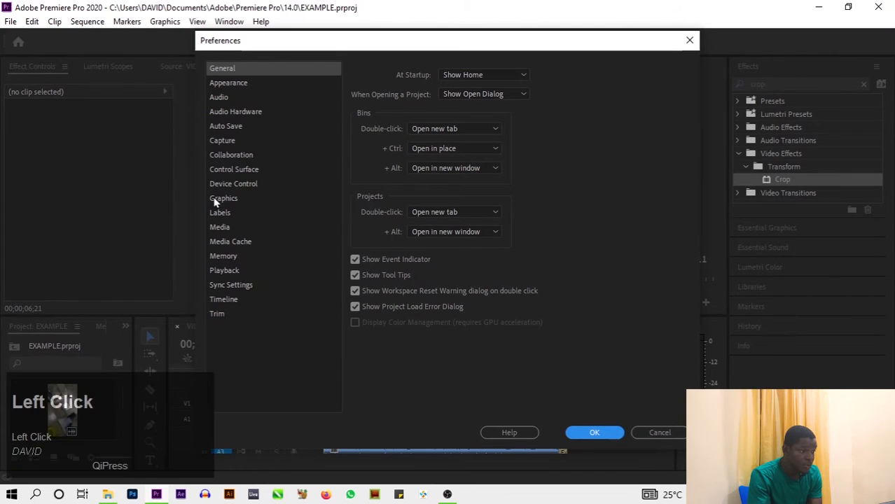
# - In the Appearance preferences, try the interface brightness at its lightest and return it to nearly the darkest
pyautogui.click(237, 82)
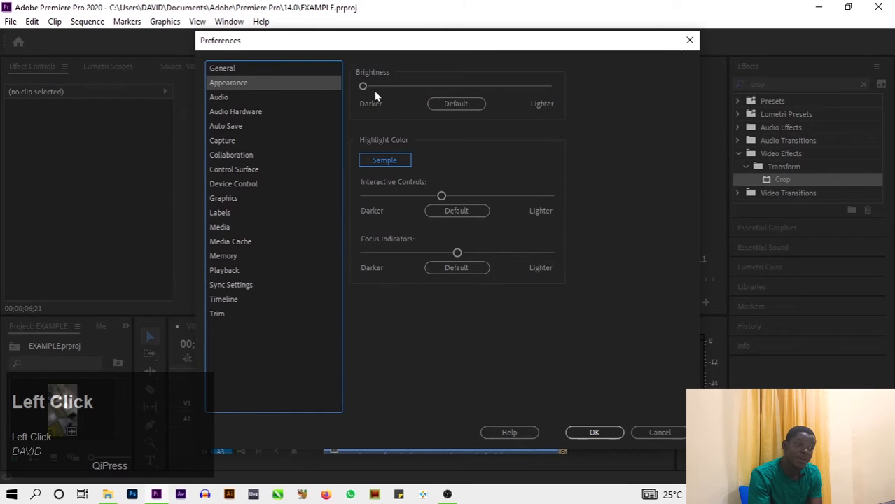
pyautogui.moveTo(546, 89); pyautogui.dragTo(553, 90)
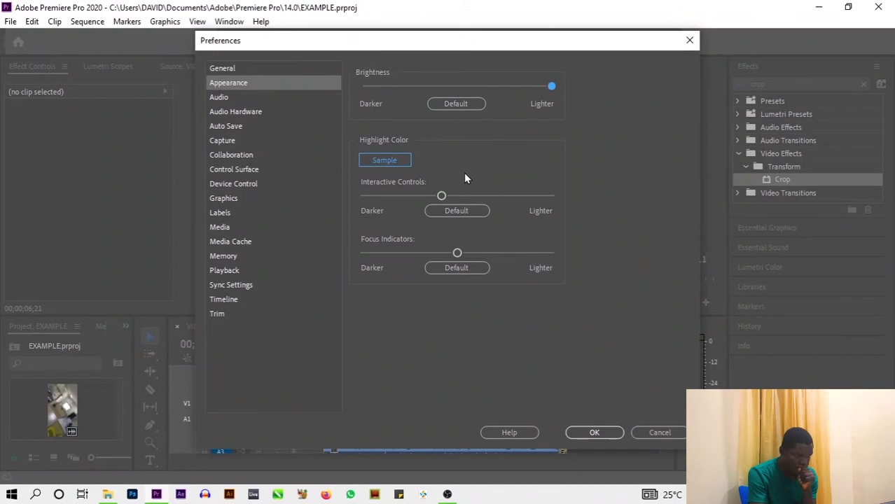
pyautogui.moveTo(550, 88); pyautogui.dragTo(362, 89)
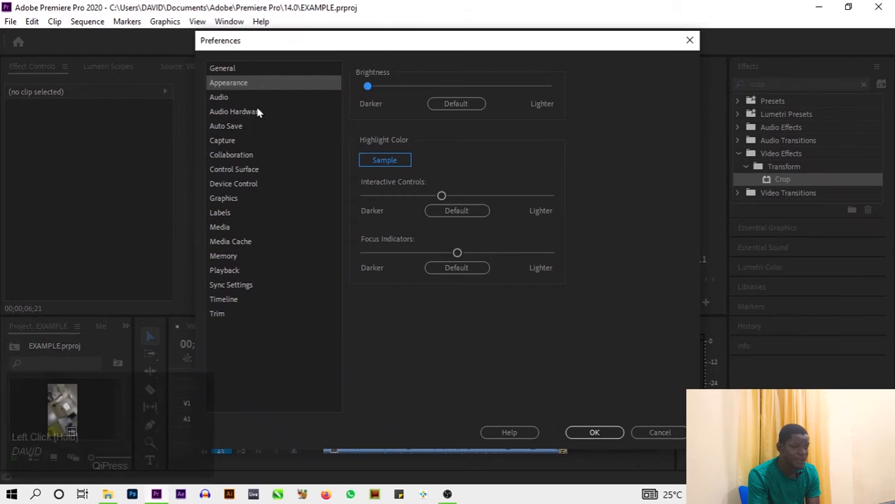
# - Try lighter highlight color settings for the interactive controls and focus indicators in the Appearance preferences
pyautogui.click(384, 161)
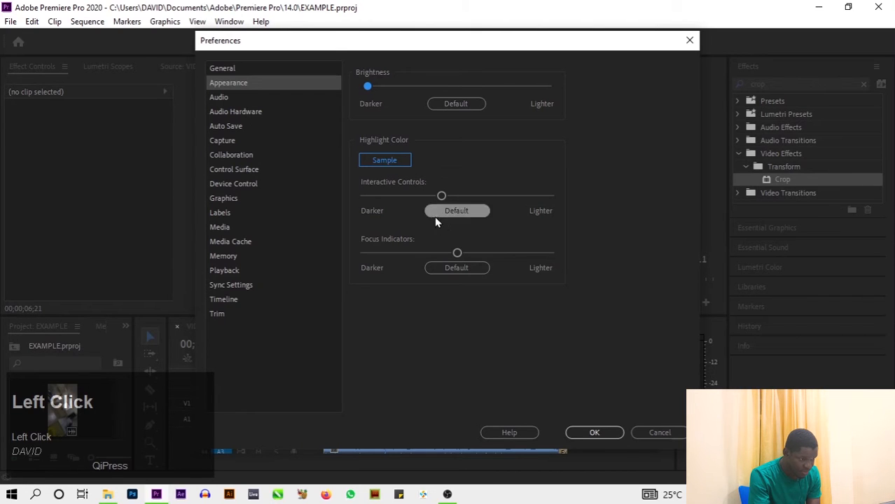
pyautogui.click(496, 196)
pyautogui.moveTo(499, 197); pyautogui.dragTo(443, 197)
pyautogui.moveTo(459, 254)
pyautogui.mouseDown()
pyautogui.moveTo(511, 265)
pyautogui.moveTo(427, 259)
pyautogui.moveTo(544, 269)
pyautogui.moveTo(454, 256)
pyautogui.moveTo(467, 256)
pyautogui.mouseUp()
pyautogui.moveTo(442, 196); pyautogui.dragTo(473, 198)
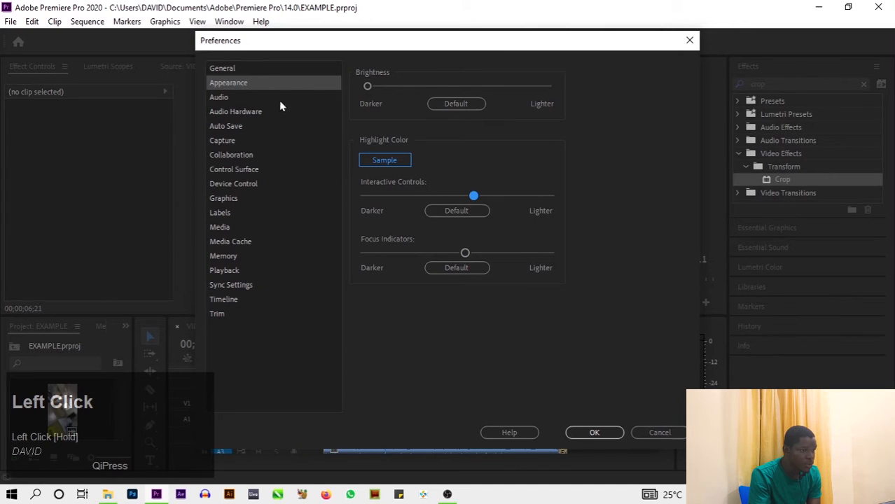
# - Review the preference categories from Audio through Graphics, including Audio Hardware, Auto Save, Capture and Device Control
pyautogui.click(233, 103)
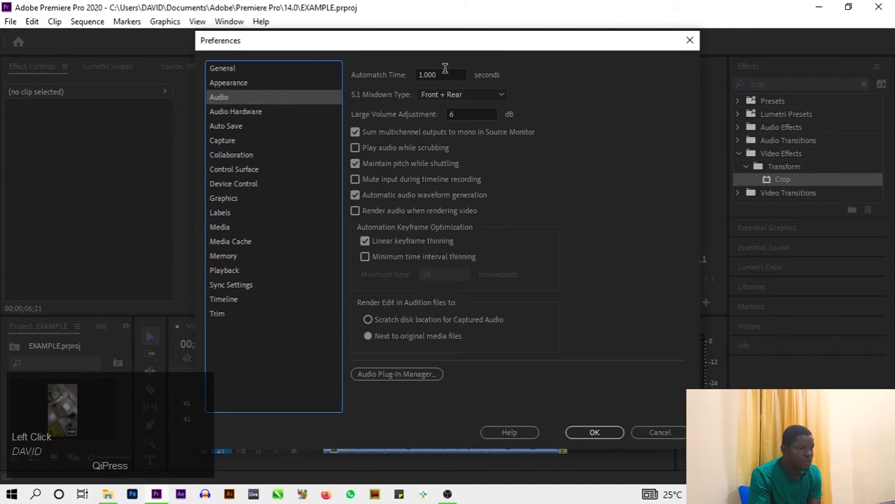
pyautogui.click(251, 116)
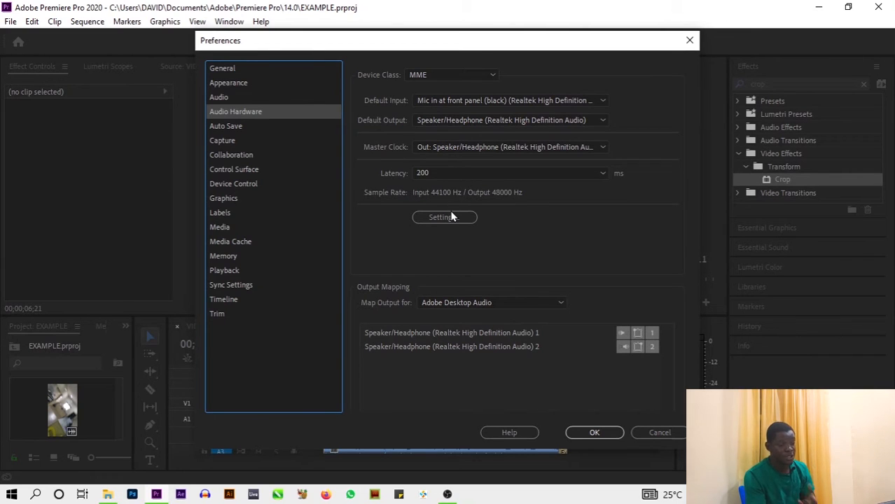
pyautogui.click(274, 126)
pyautogui.click(257, 142)
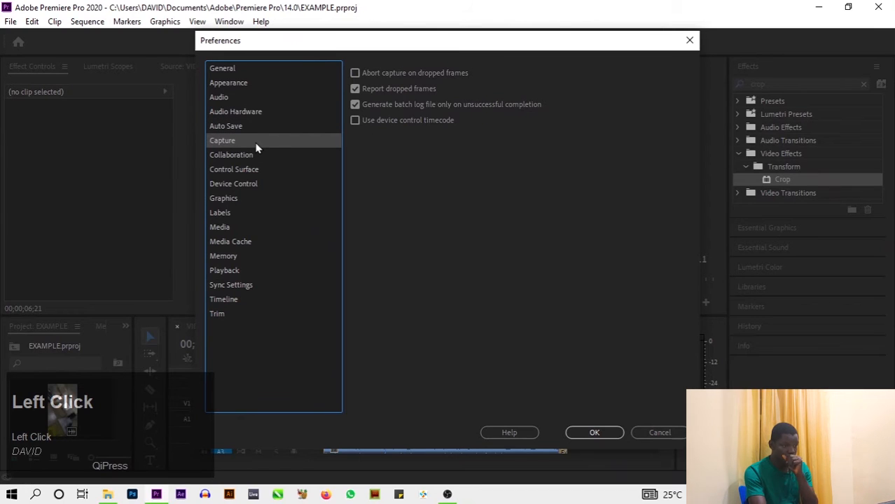
pyautogui.click(250, 155)
pyautogui.click(246, 171)
pyautogui.click(245, 184)
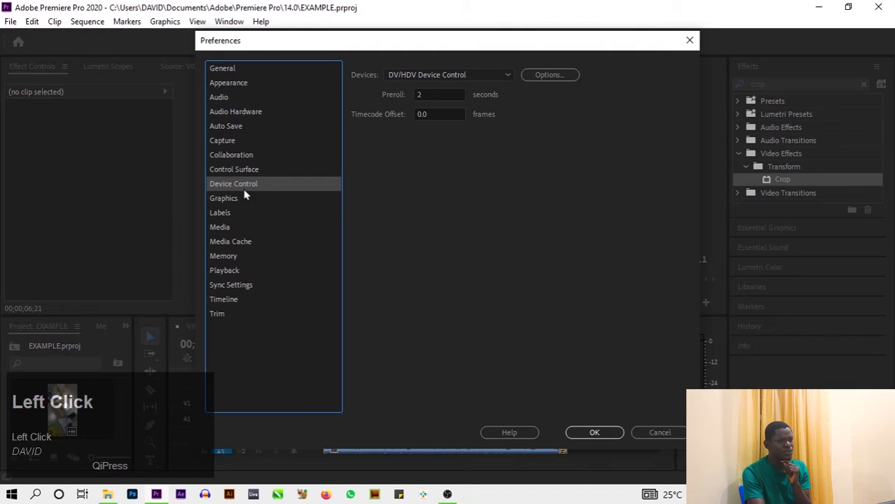
pyautogui.click(244, 199)
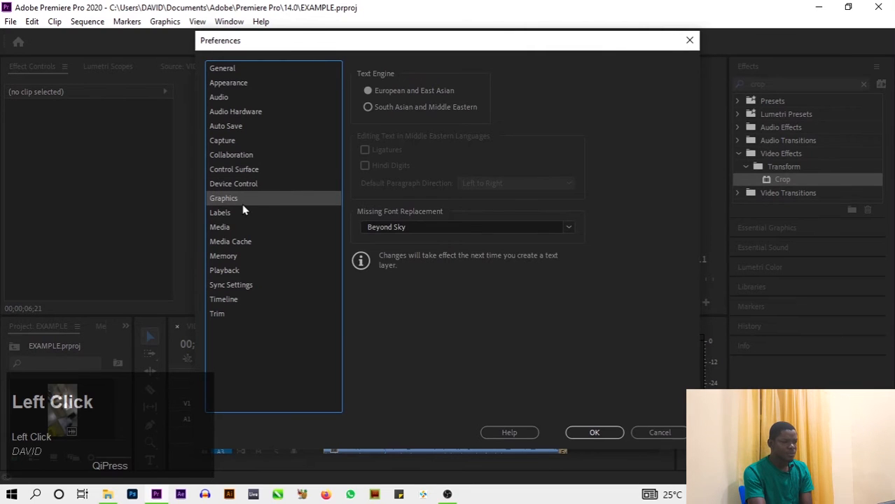
# - Examine the Memory preferences and try to adjust the RAM reserved for other applications
pyautogui.click(238, 268)
pyautogui.click(236, 259)
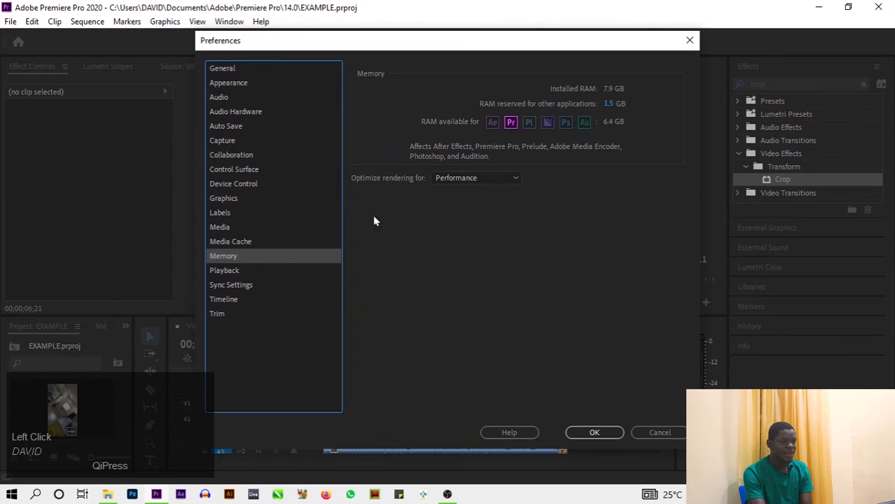
pyautogui.moveTo(609, 105); pyautogui.dragTo(501, 94)
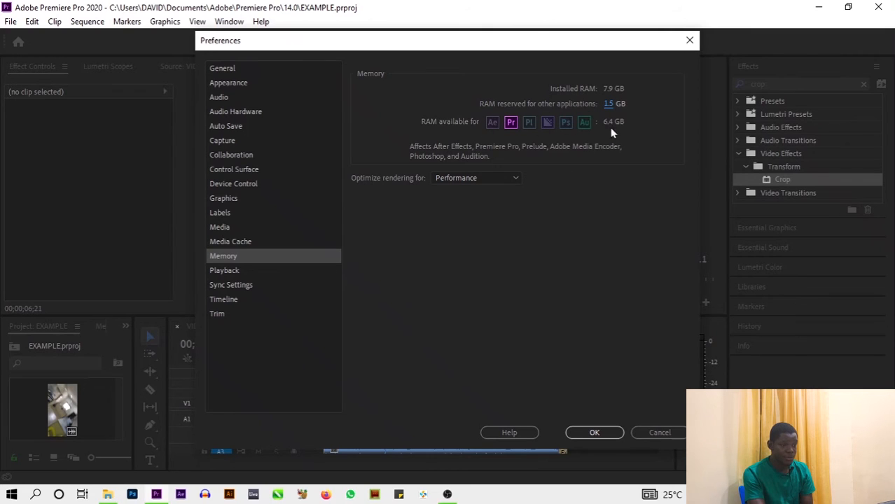
pyautogui.moveTo(609, 104); pyautogui.dragTo(447, 103)
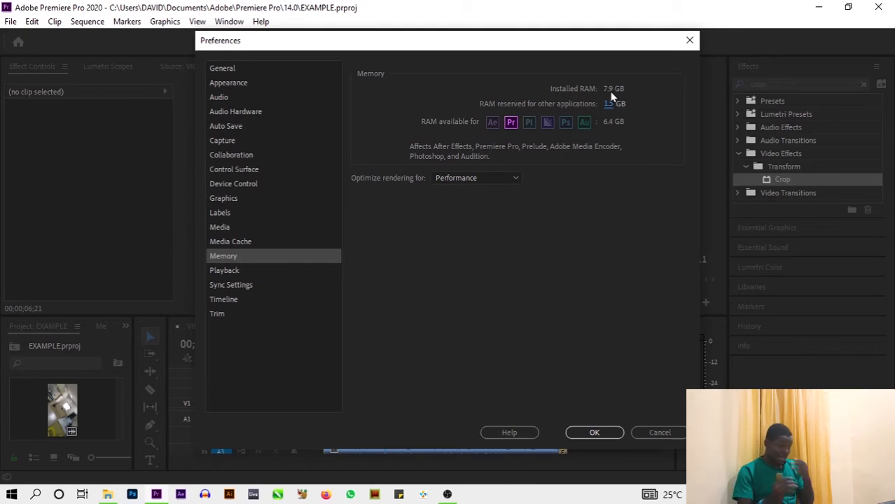
# - Review the Playback, Sync Settings, Timeline and Trim preferences, and go back through Memory and Media to Labels
pyautogui.click(226, 273)
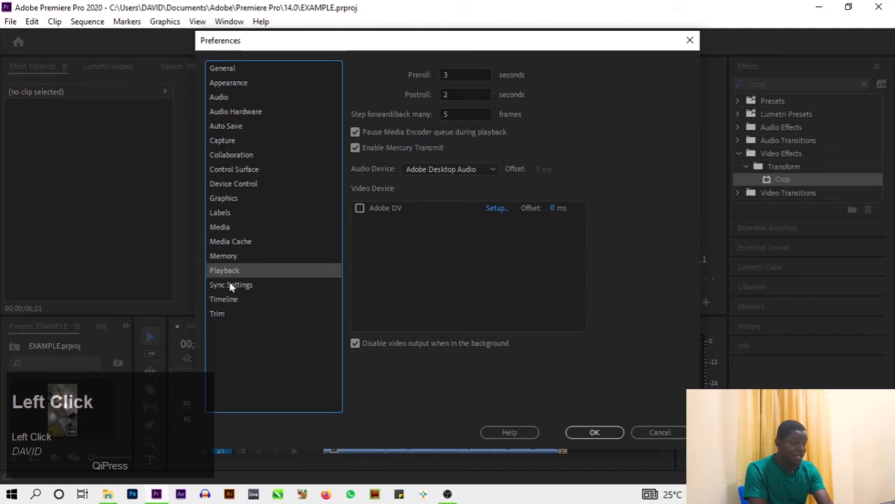
pyautogui.click(232, 287)
pyautogui.click(232, 300)
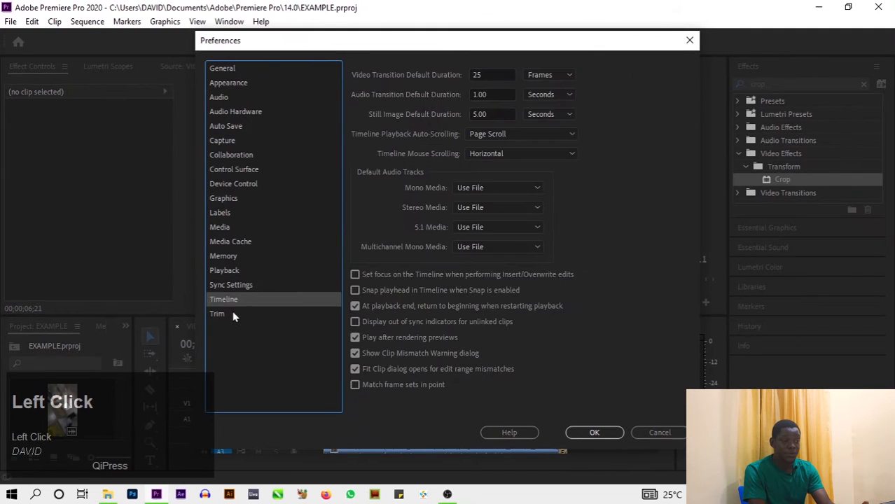
pyautogui.click(234, 314)
pyautogui.click(239, 300)
pyautogui.click(234, 285)
pyautogui.click(228, 271)
pyautogui.click(228, 258)
pyautogui.click(228, 231)
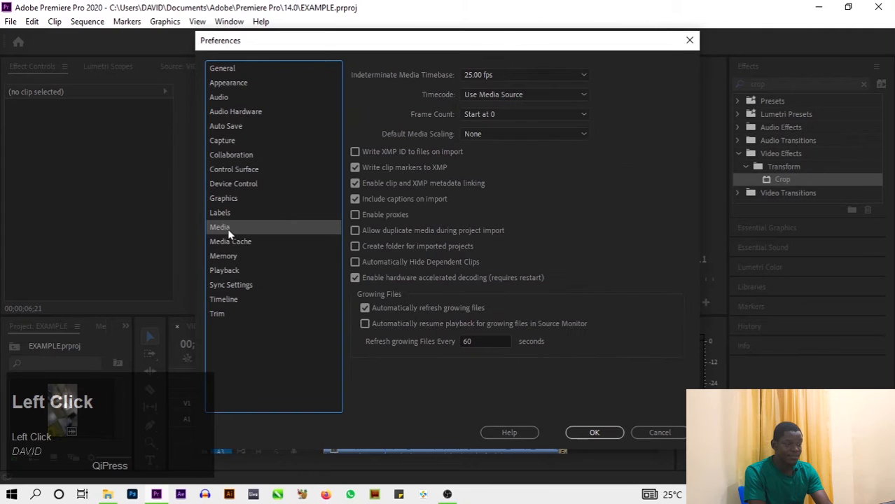
pyautogui.click(228, 214)
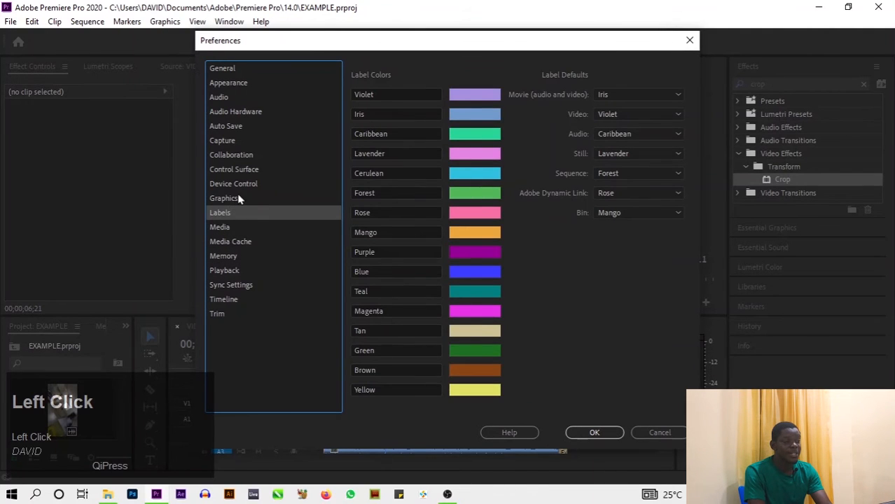
# - Look through the remaining preference categories from Graphics back to General, revisit Audio Hardware and Appearance, and cancel the Preferences dialog
pyautogui.click(238, 199)
pyautogui.click(238, 188)
pyautogui.click(248, 171)
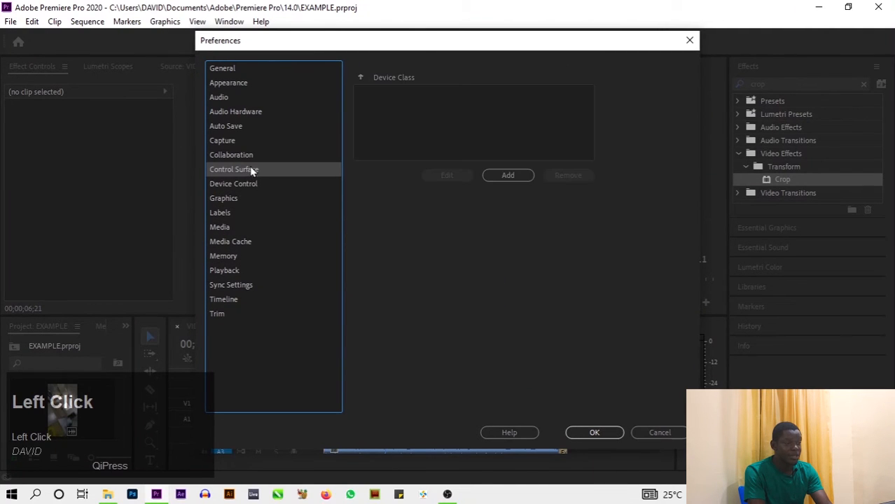
pyautogui.click(246, 161)
pyautogui.click(237, 143)
pyautogui.click(237, 131)
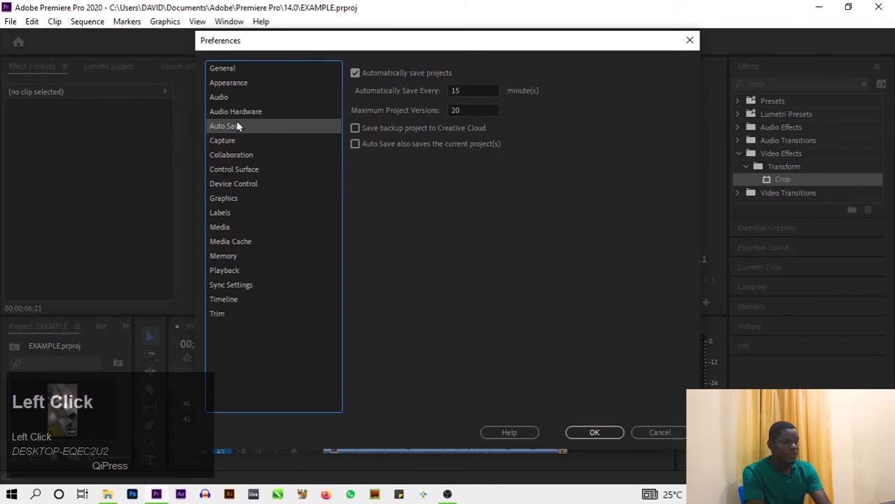
pyautogui.click(238, 113)
pyautogui.click(236, 98)
pyautogui.click(235, 85)
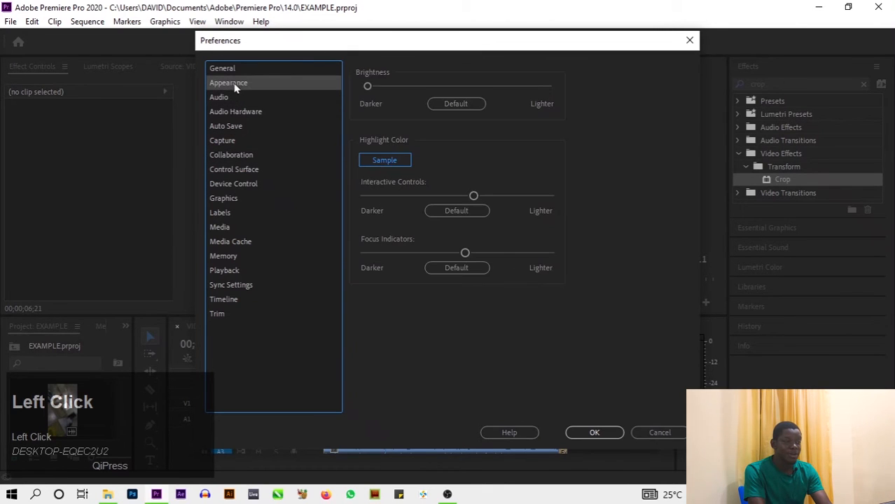
pyautogui.click(228, 68)
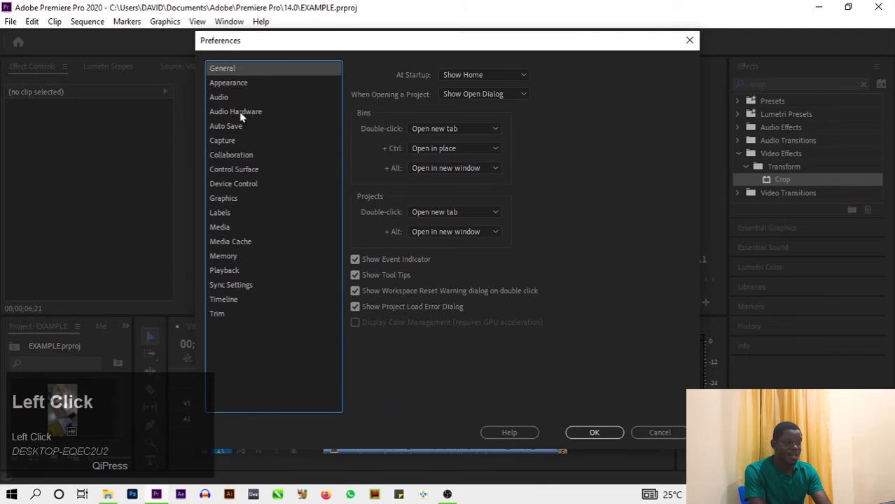
pyautogui.click(241, 97)
pyautogui.click(238, 113)
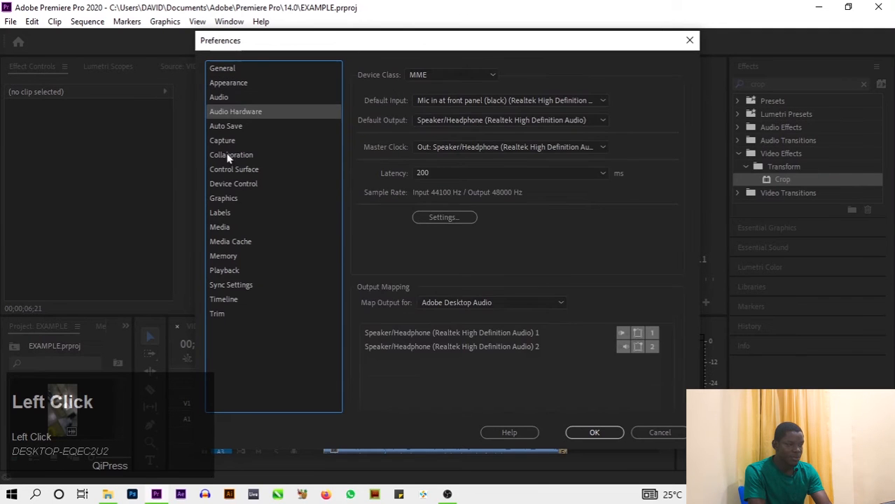
pyautogui.click(231, 84)
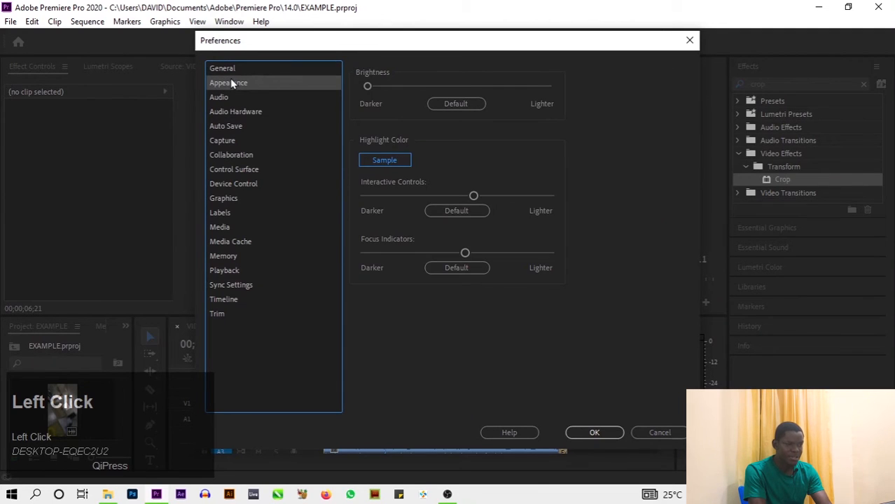
pyautogui.click(651, 436)
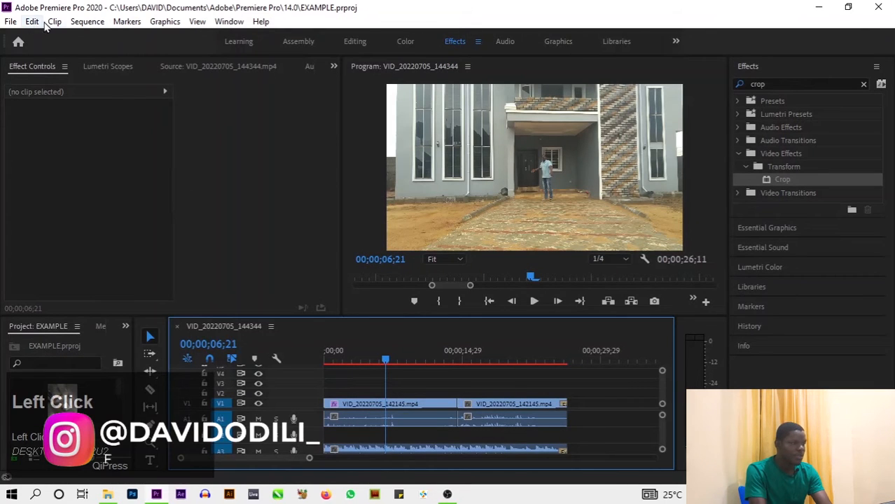
# - Select the first V1 clip in the timeline and review the clip commands available for it
pyautogui.click(33, 22)
pyautogui.click(33, 22)
pyautogui.click(55, 22)
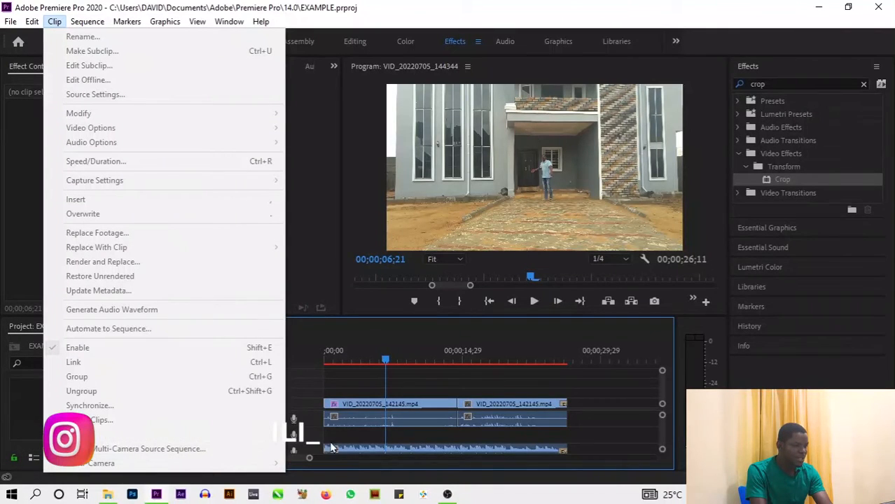
pyautogui.click(353, 408)
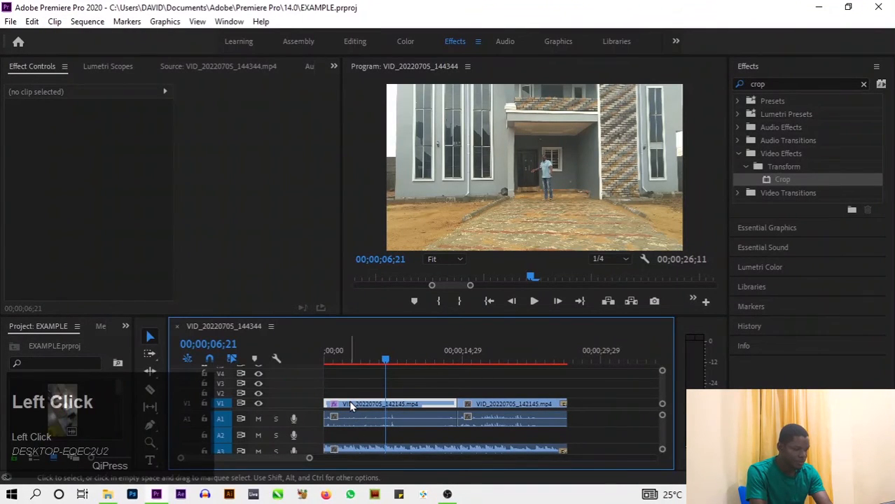
pyautogui.click(60, 22)
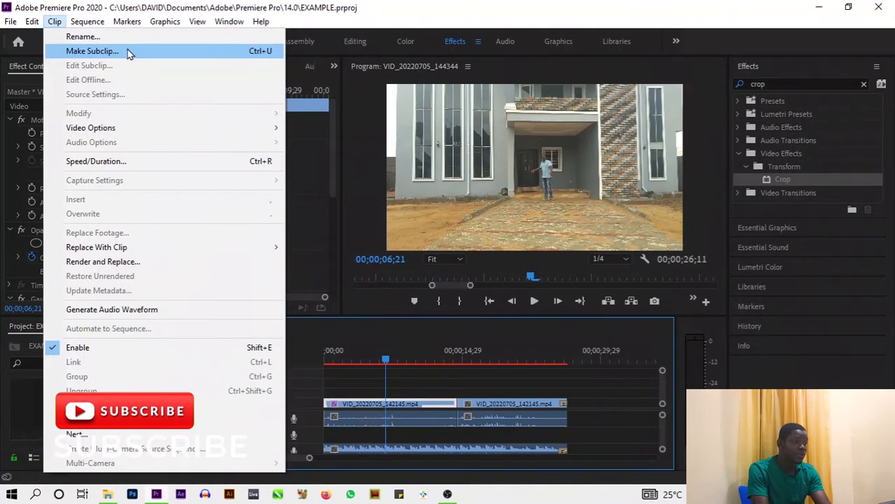
pyautogui.moveTo(133, 129)
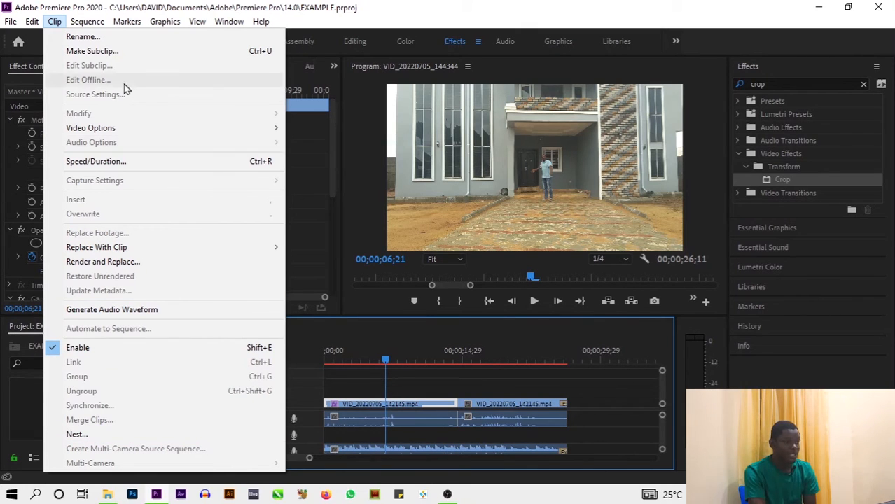
# - Review the sequence commands and render the sequence's effects from In to Out
pyautogui.moveTo(87, 21)
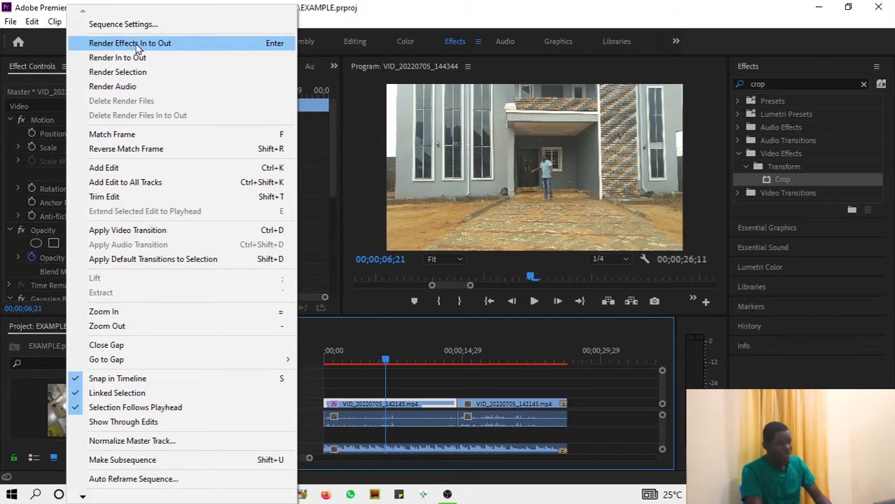
pyautogui.click(348, 26)
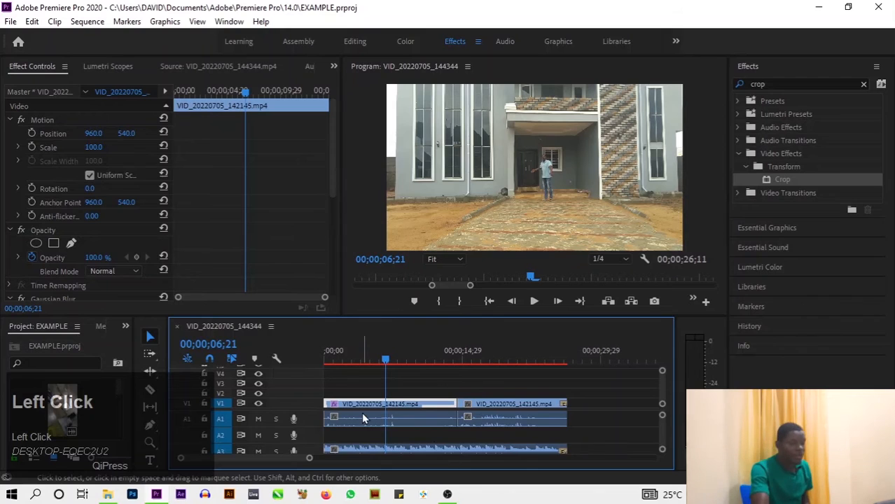
pyautogui.press('Return')
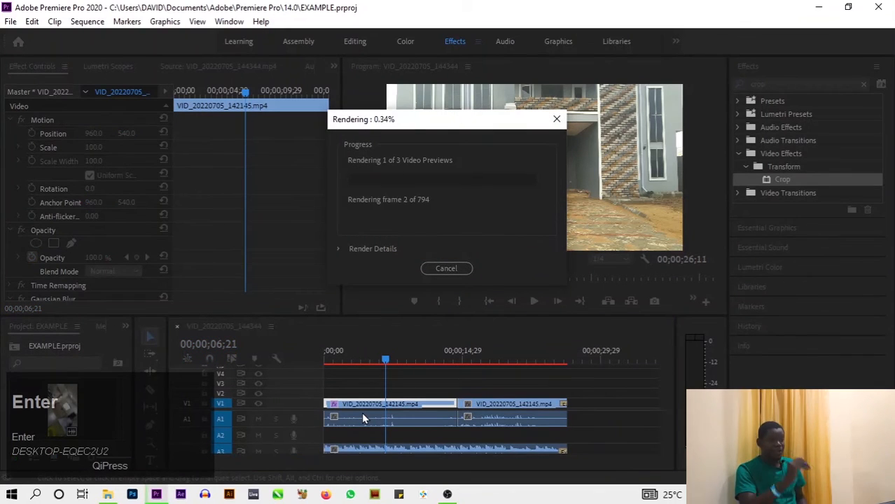
# - Cancel the running preview render and review the commands available for markers
pyautogui.click(445, 269)
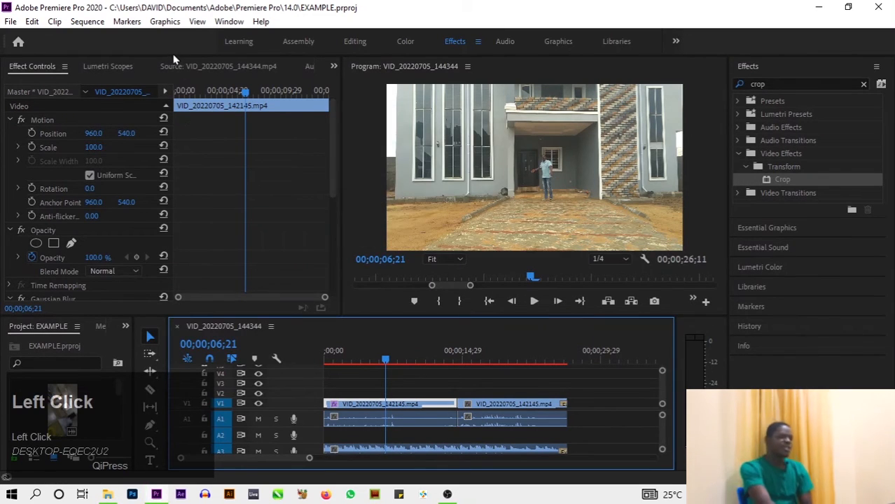
pyautogui.click(127, 21)
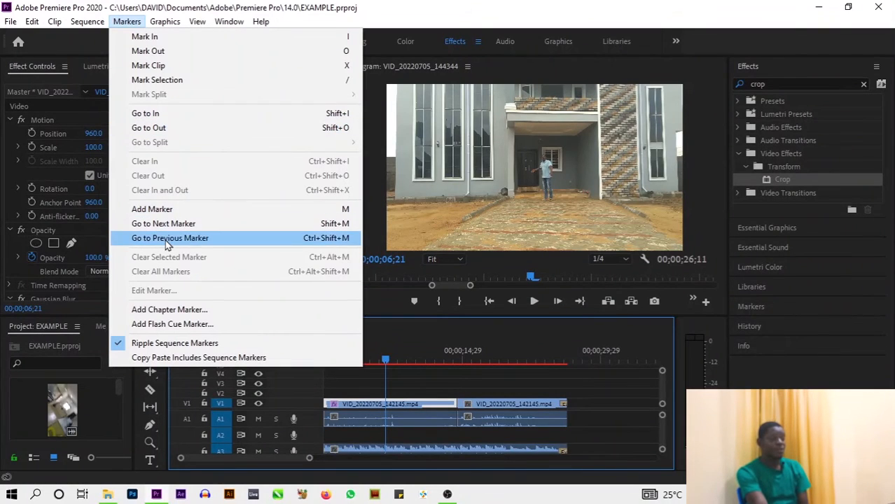
pyautogui.click(514, 342)
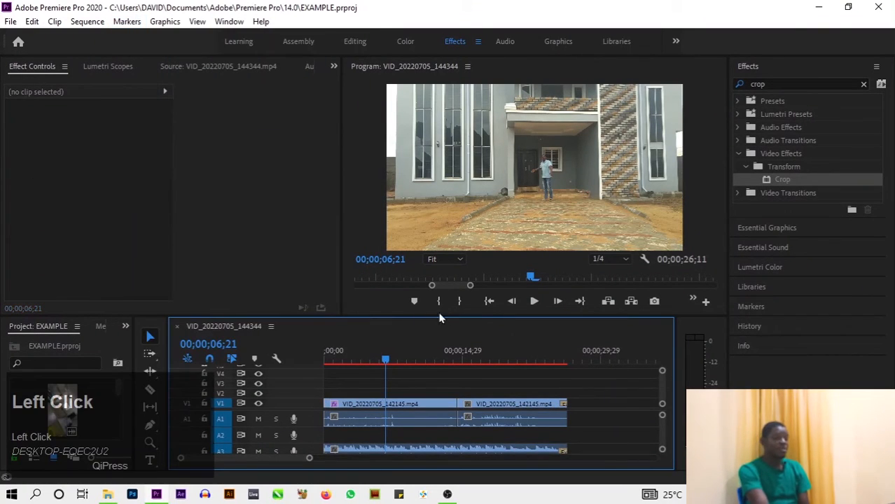
# - Mark the range from 00;00;06;21 to 00;00;20;05 with In and Out points, and clear both points
pyautogui.click(511, 359)
pyautogui.press('o')
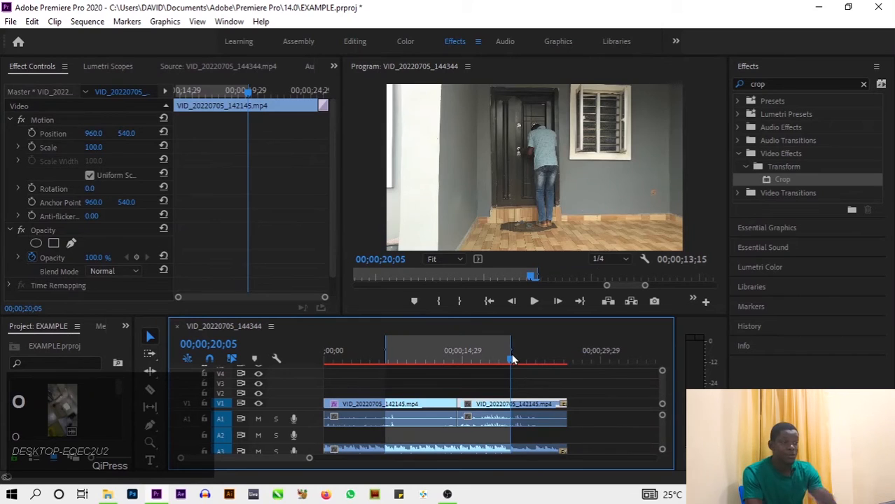
pyautogui.rightClick(446, 352)
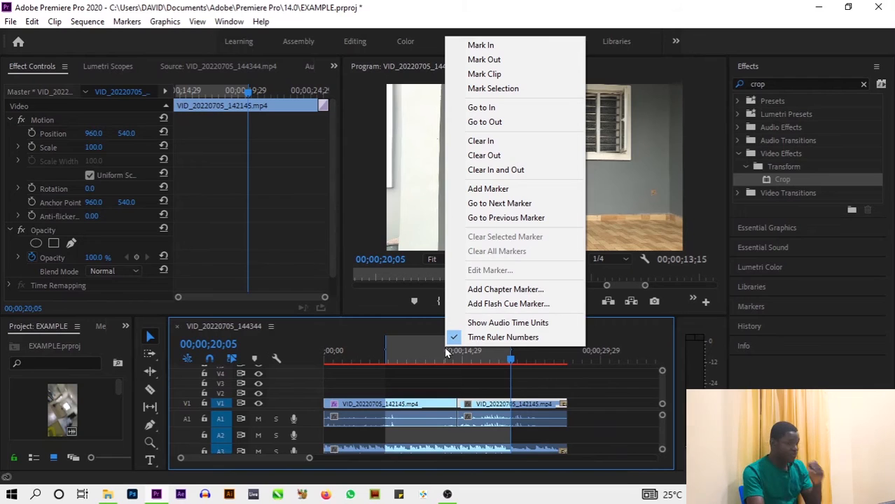
pyautogui.click(495, 170)
# - Mark an In point at 00;00;01;22 and an Out point at 00;00;19;04 in the sequence
pyautogui.click(340, 350)
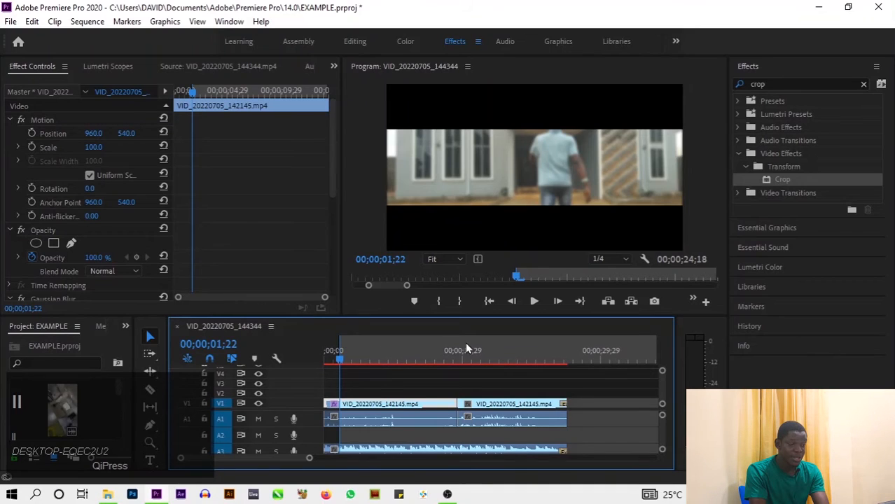
pyautogui.click(500, 350)
pyautogui.press('o')
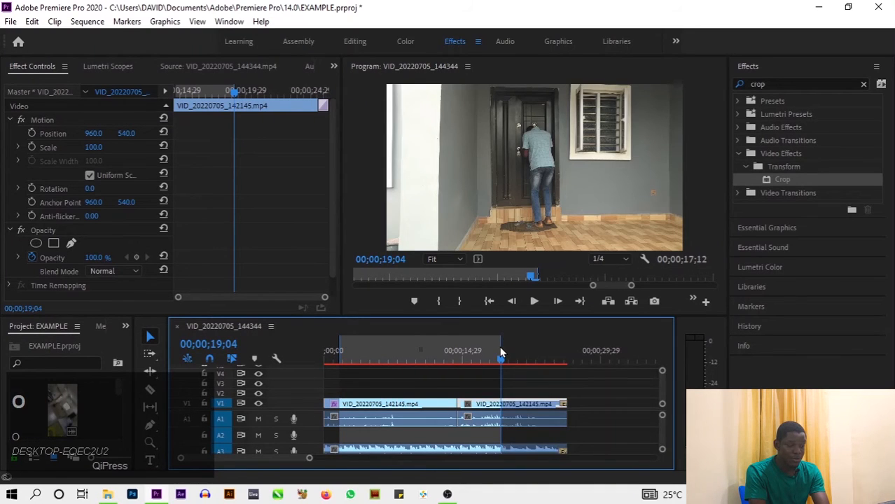
# - Jump the playhead back and forth between the In and Out points, and clear both points
pyautogui.click(580, 302)
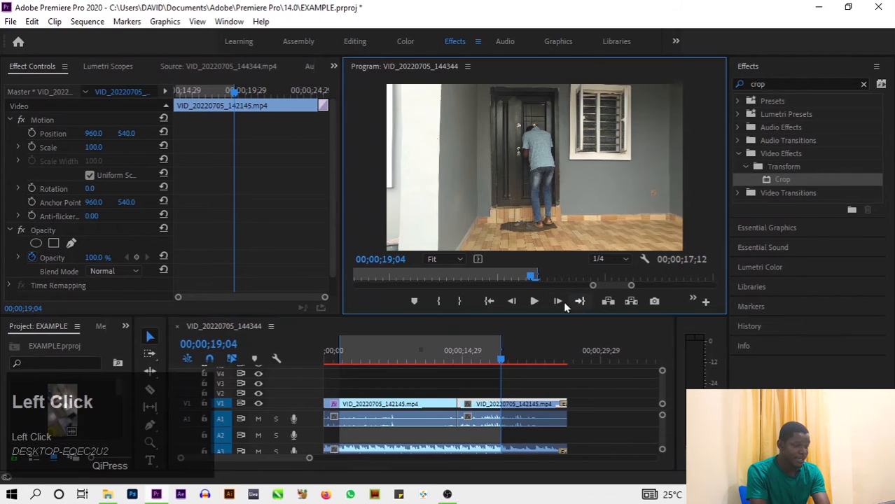
pyautogui.click(490, 301)
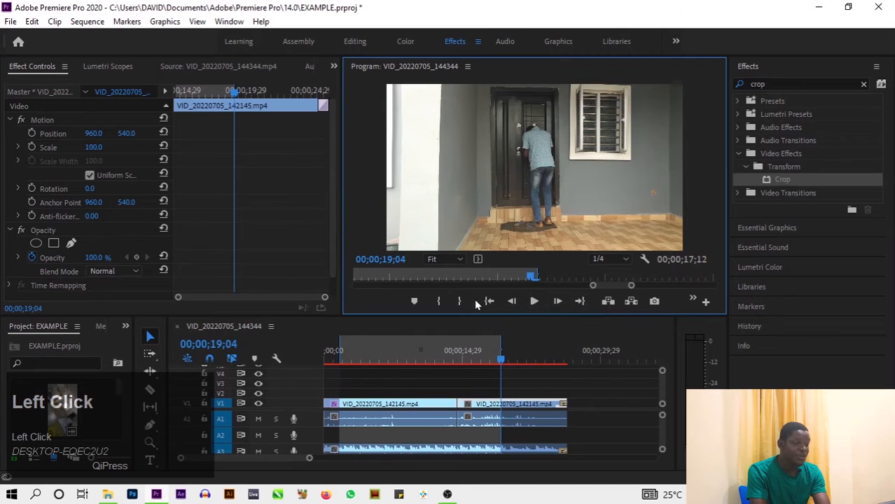
pyautogui.click(488, 301)
pyautogui.click(579, 301)
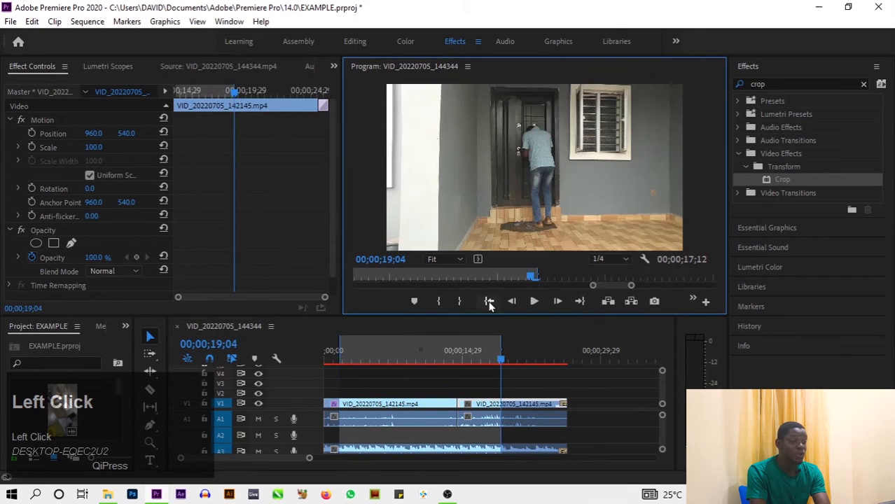
pyautogui.click(489, 301)
pyautogui.click(579, 301)
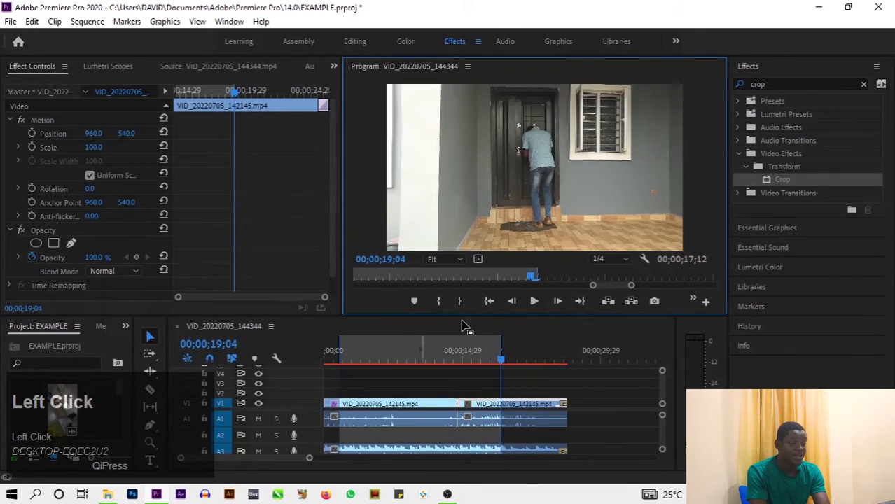
pyautogui.rightClick(440, 352)
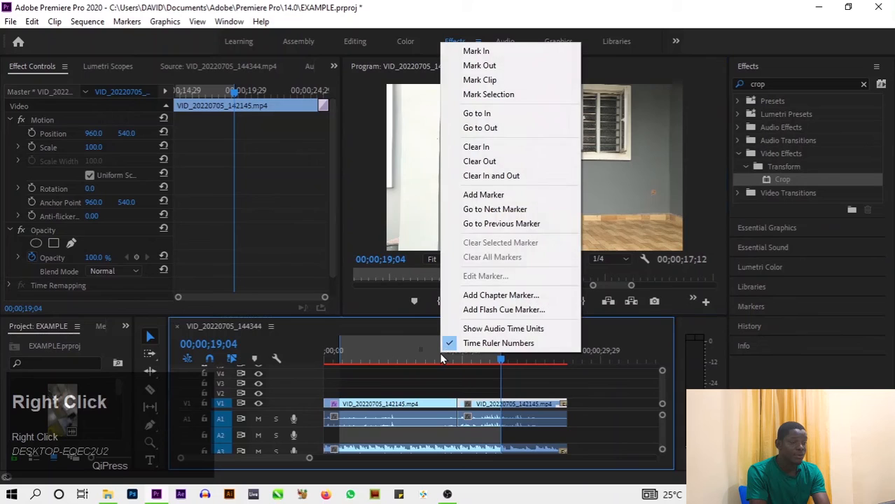
pyautogui.click(505, 180)
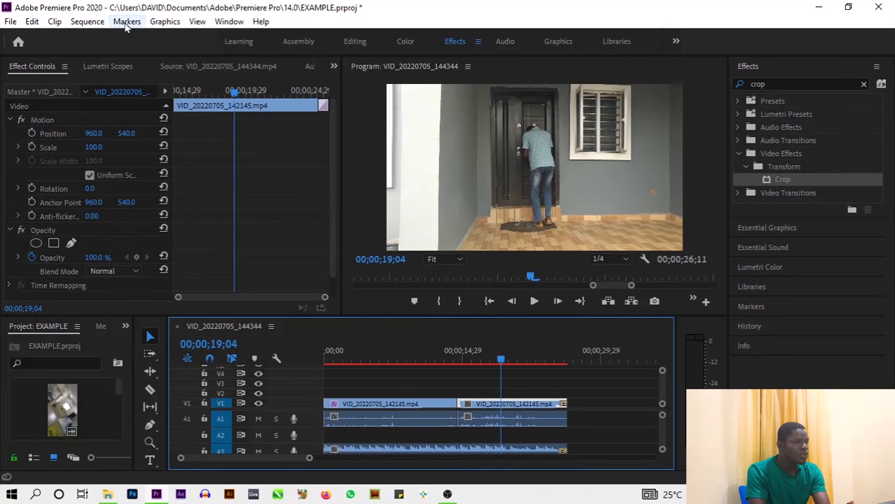
# - Add a rectangle graphic layer above the second clip and move the shape onto the wall beside the door
pyautogui.click(127, 21)
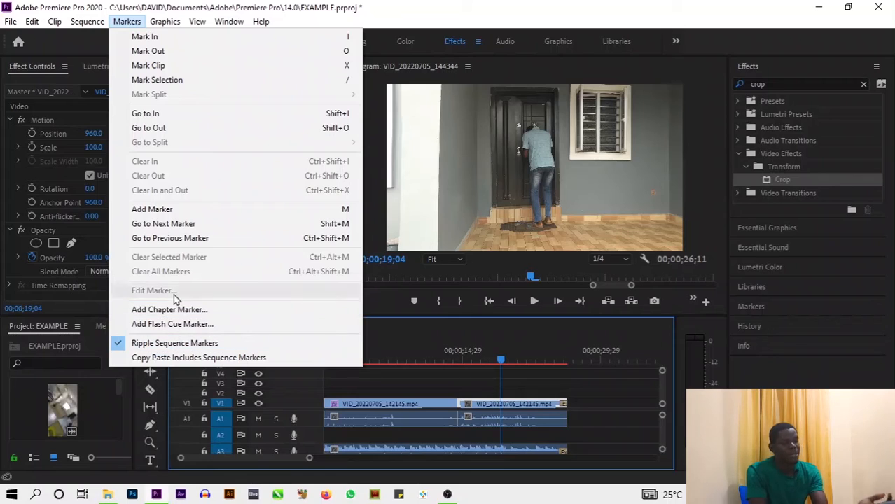
pyautogui.moveTo(149, 26)
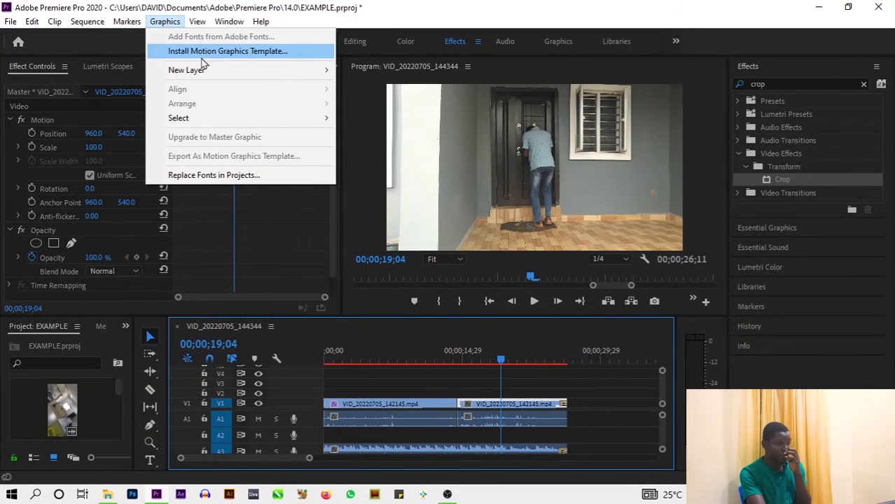
pyautogui.moveTo(225, 75)
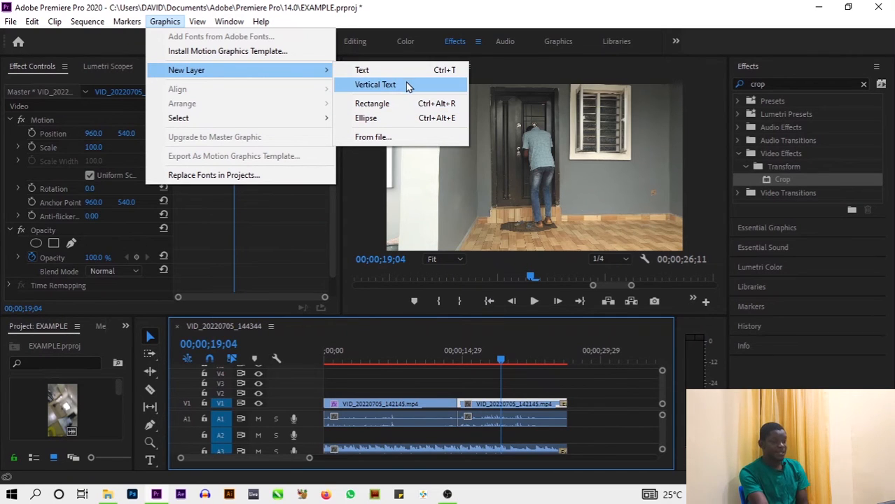
pyautogui.click(399, 105)
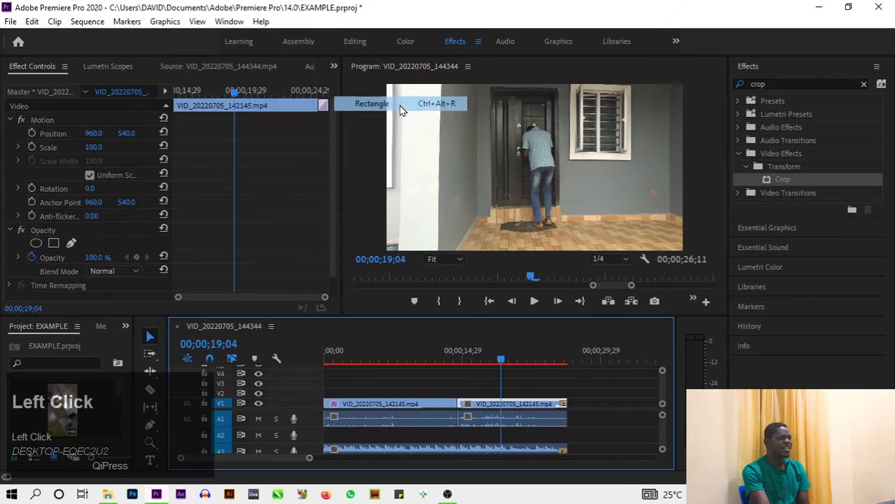
pyautogui.click(518, 364)
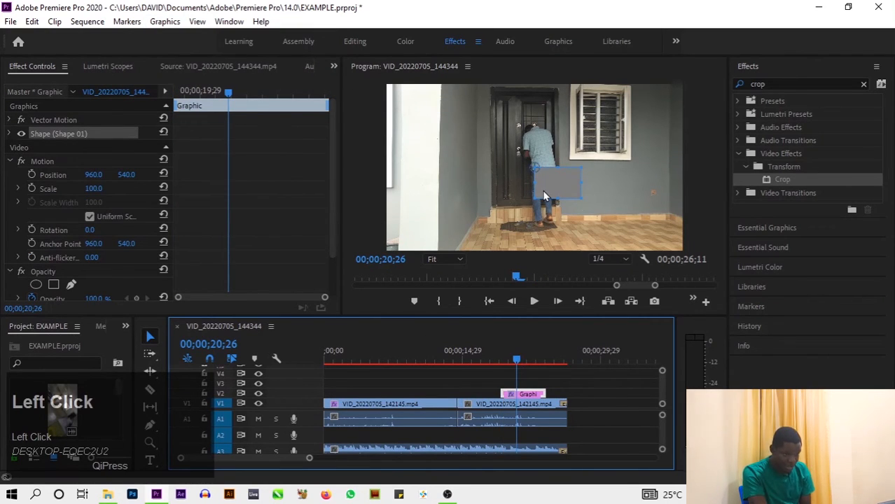
pyautogui.moveTo(548, 186); pyautogui.dragTo(455, 185)
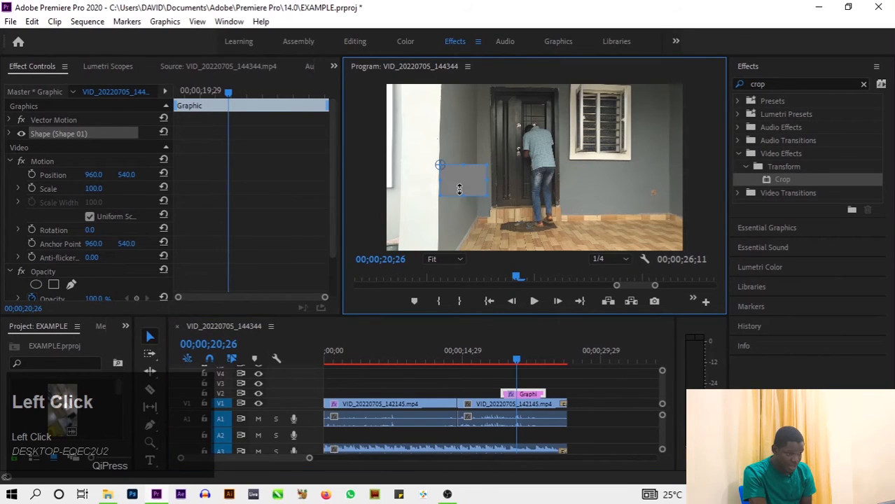
# - Change the rectangle's fill to white and enlarge the shape so that it covers the lower part of the door
pyautogui.click(535, 400)
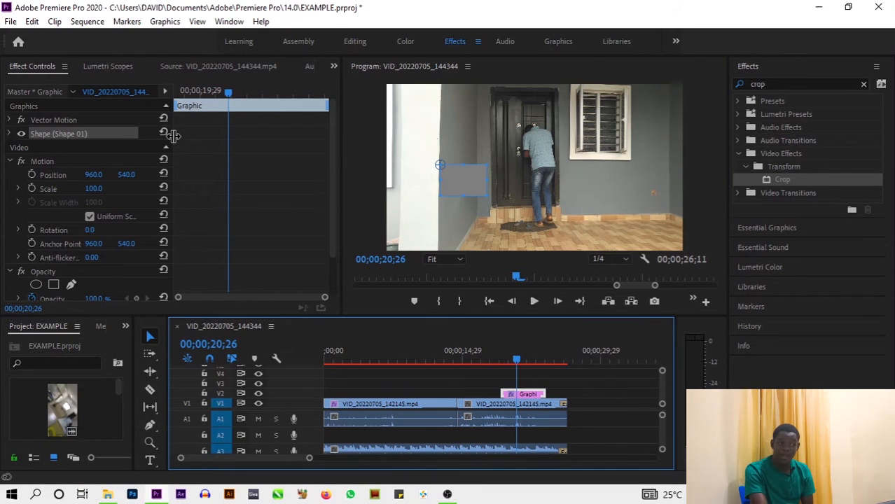
pyautogui.hotkey('ctrl', 's')
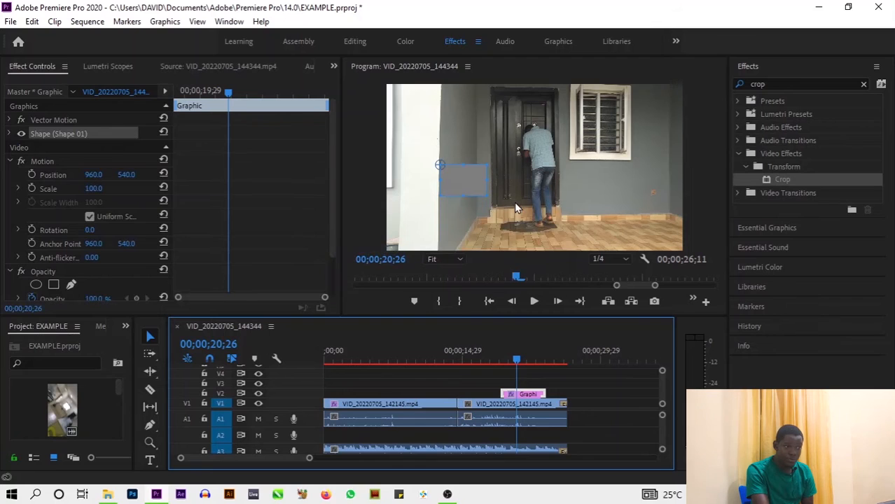
pyautogui.click(11, 134)
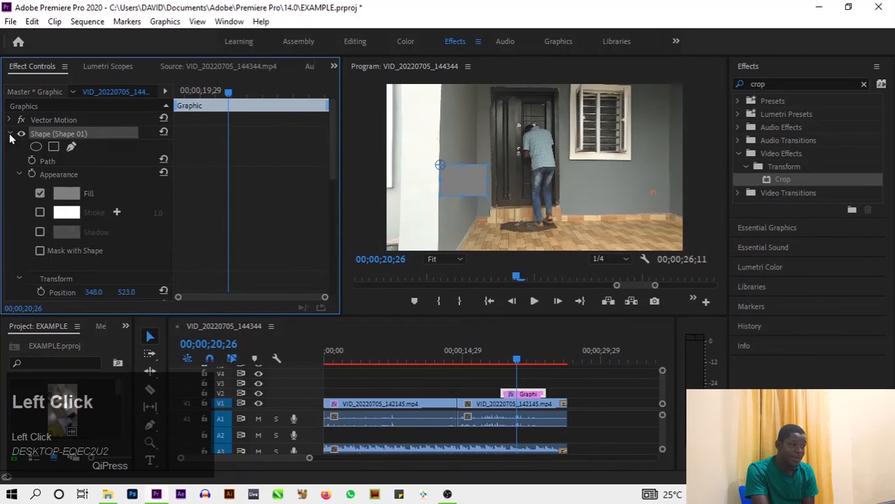
pyautogui.click(64, 199)
pyautogui.moveTo(340, 259); pyautogui.dragTo(284, 415)
pyautogui.click(589, 176)
pyautogui.moveTo(487, 197); pyautogui.dragTo(562, 232)
pyautogui.moveTo(487, 221); pyautogui.dragTo(497, 194)
# - Animate the rectangle's Position with an early keyframe at 408.1, 358.0 and a second one at 00;00;20;26 with horizontal value 978.1
pyautogui.scroll(-3, 208, 168)
pyautogui.scroll(-2, 209, 168)
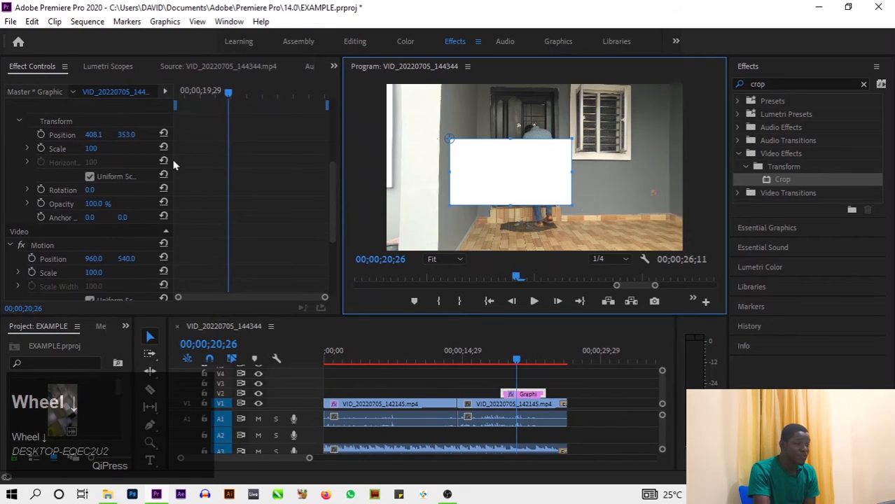
pyautogui.click(48, 139)
pyautogui.click(41, 135)
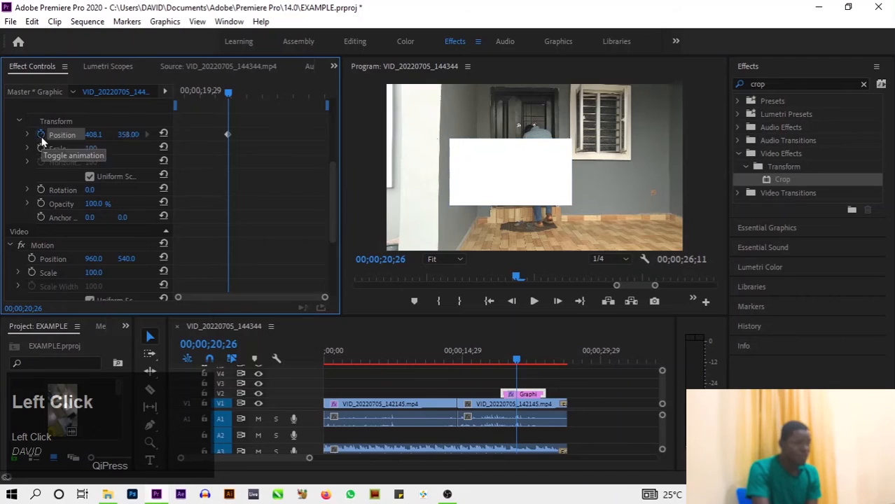
pyautogui.moveTo(226, 140); pyautogui.dragTo(197, 138)
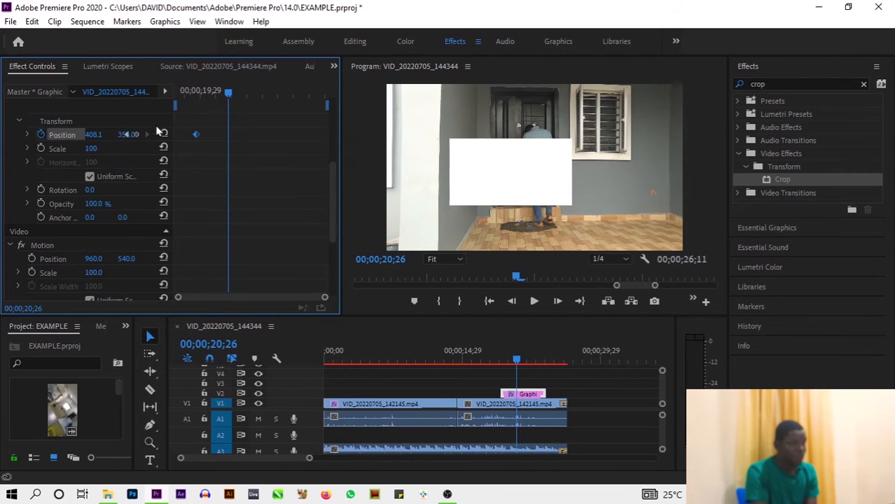
pyautogui.moveTo(93, 134); pyautogui.dragTo(172, 134)
# - Play back the rectangle's movement from 00;00;19;07 and delete both Position keyframes
pyautogui.moveTo(219, 93); pyautogui.dragTo(180, 94)
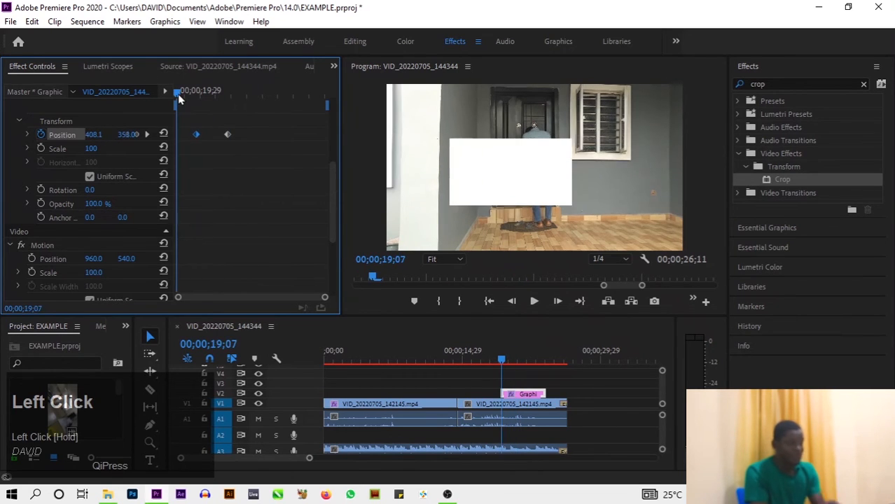
pyautogui.press('space')
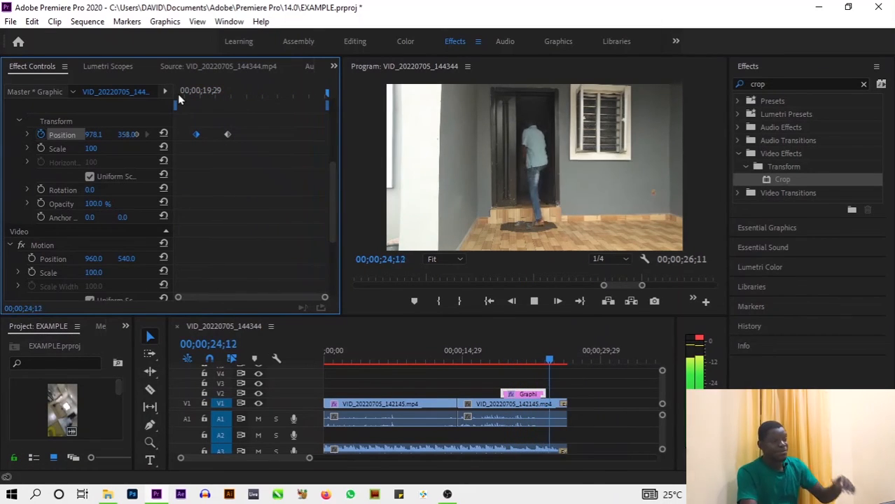
pyautogui.moveTo(192, 124); pyautogui.dragTo(249, 167)
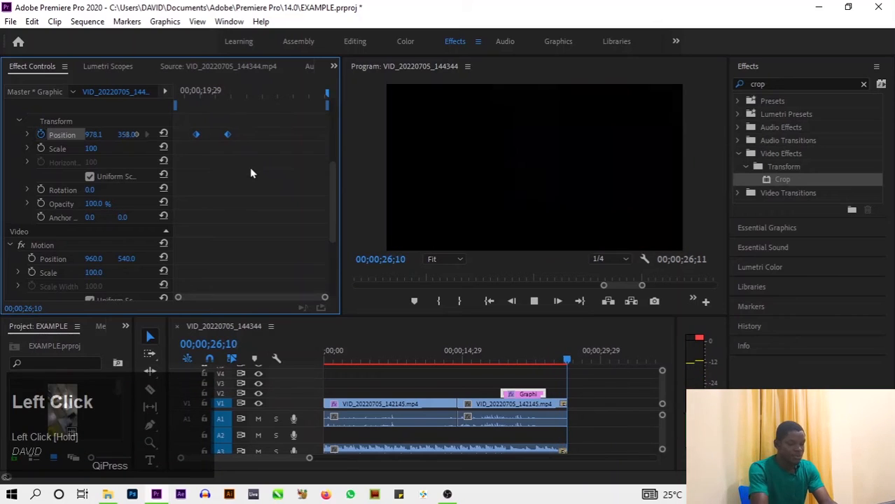
pyautogui.press('Delete')
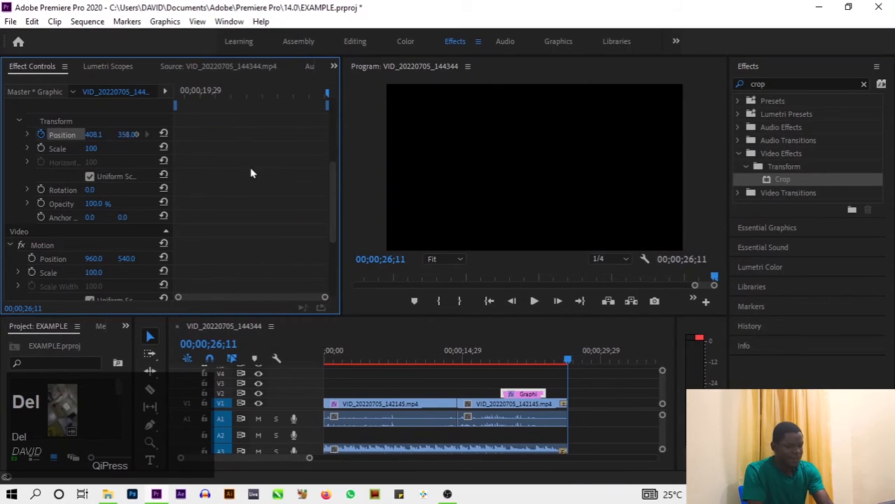
# - Review the graphics commands, the view commands and the complete list of panels that can be shown
pyautogui.click(153, 22)
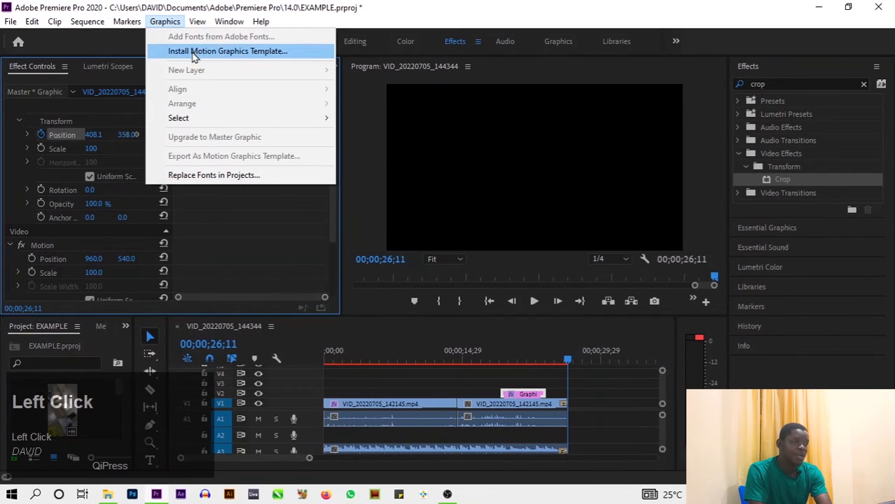
pyautogui.moveTo(180, 118)
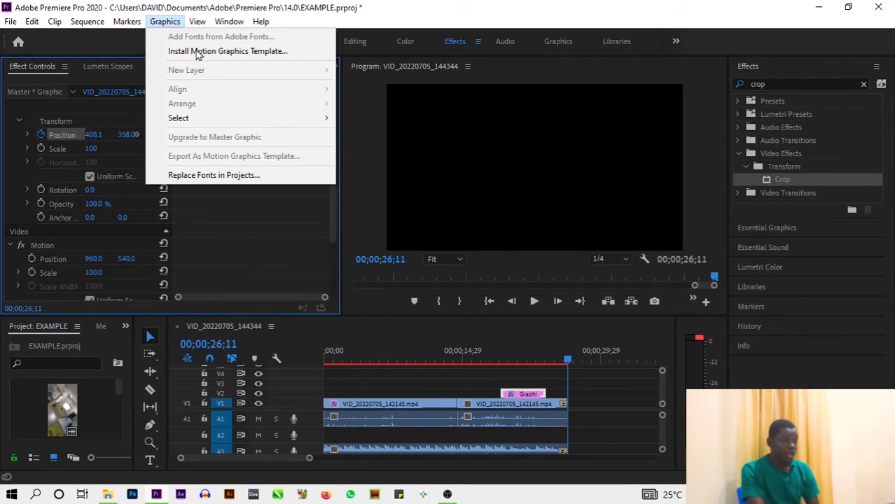
pyautogui.click(200, 22)
pyautogui.click(199, 21)
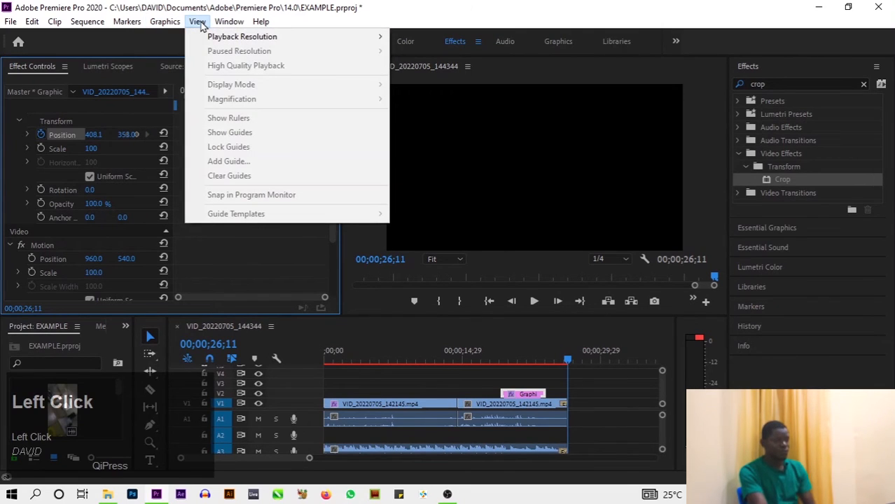
pyautogui.moveTo(225, 26)
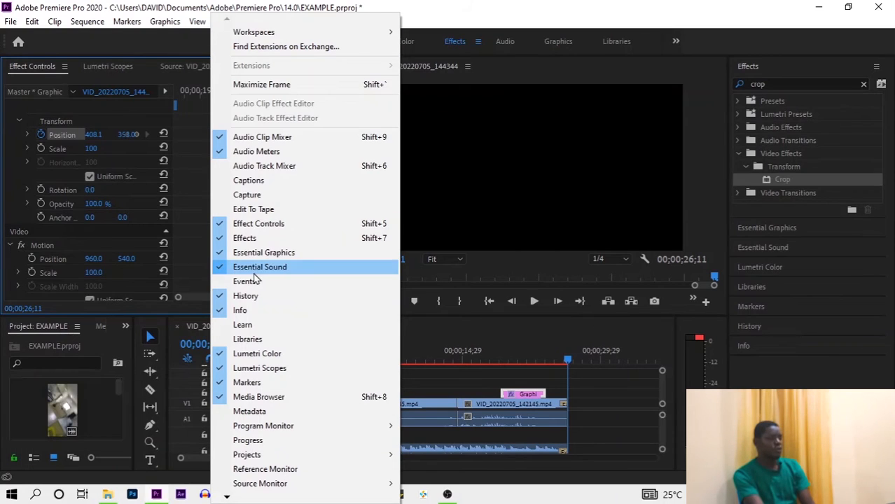
pyautogui.scroll(1, 261, 272)
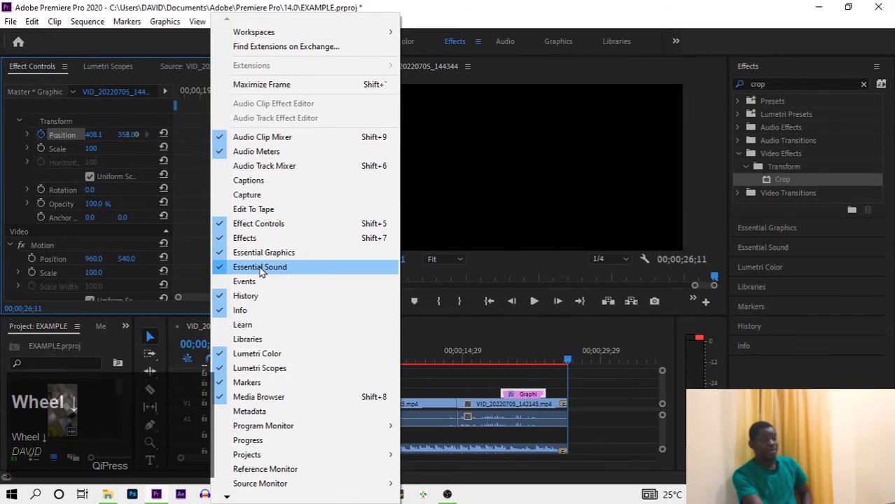
pyautogui.scroll(-1, 261, 498)
pyautogui.click(250, 500)
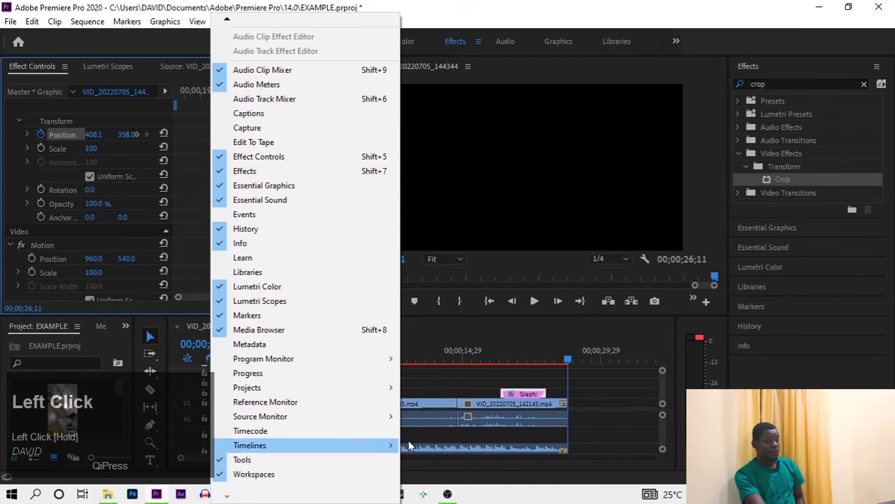
# - Close the Tools panel and show it again
pyautogui.click(243, 462)
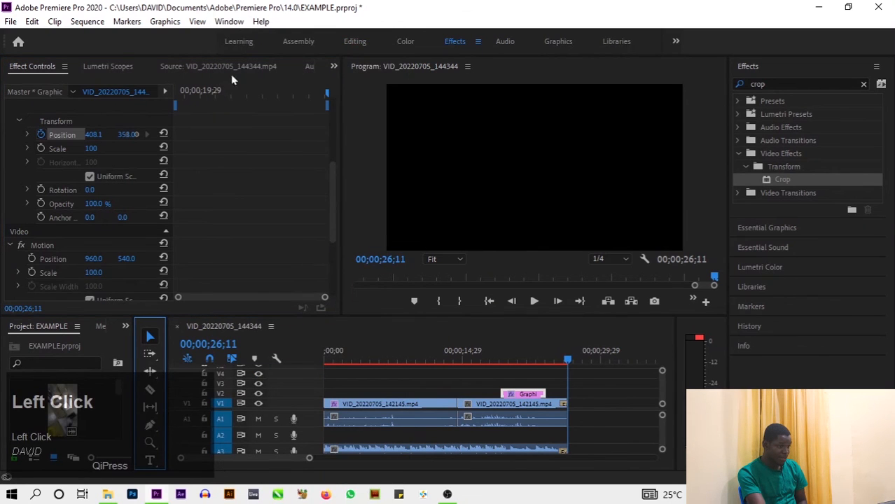
pyautogui.click(230, 21)
pyautogui.click(259, 461)
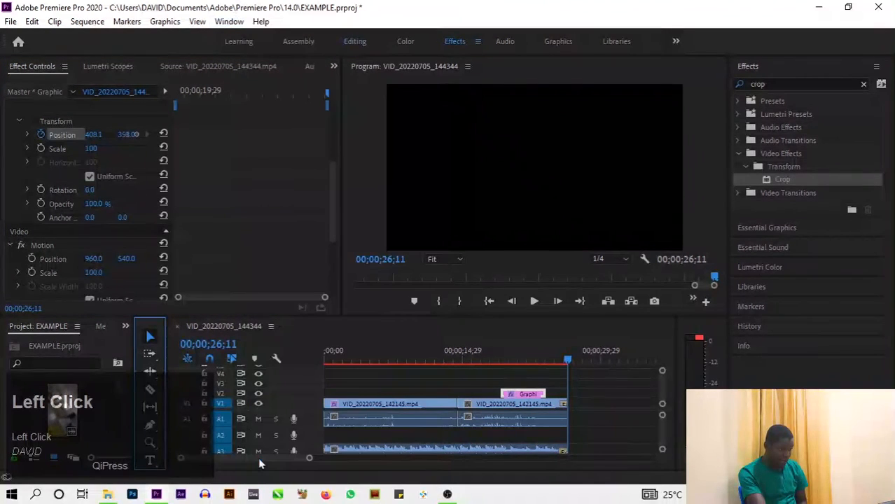
pyautogui.click(229, 21)
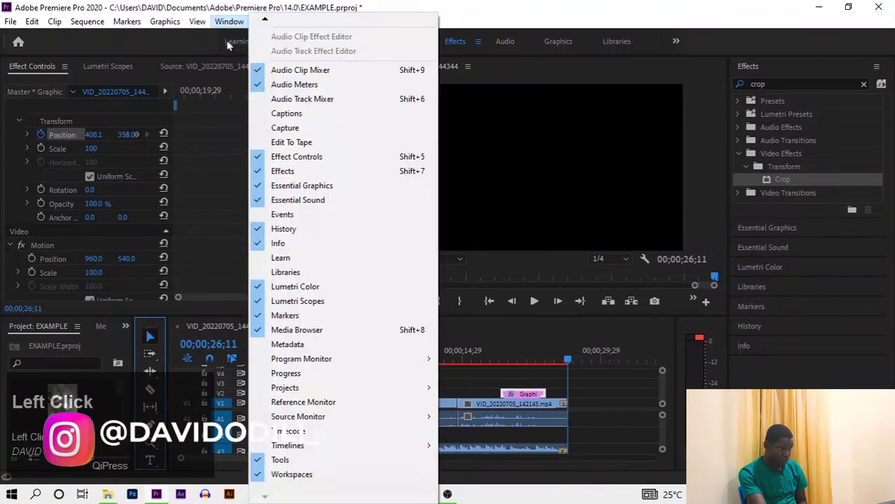
pyautogui.click(406, 460)
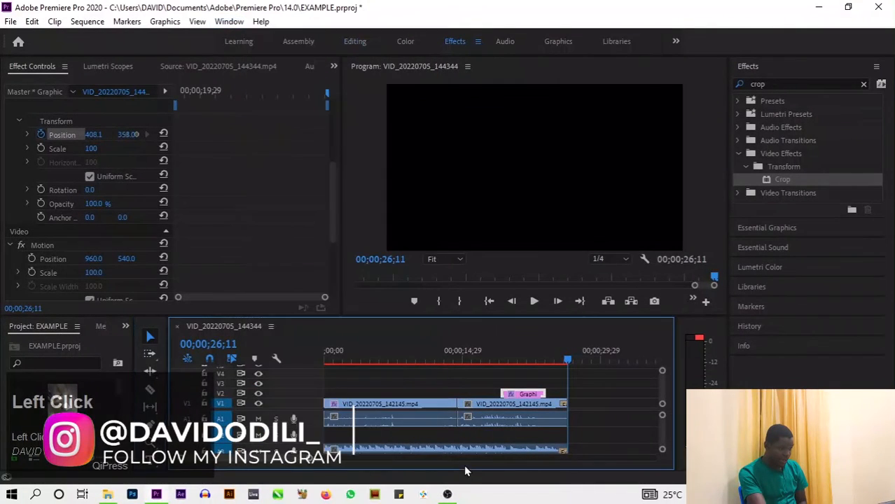
pyautogui.rightClick(153, 329)
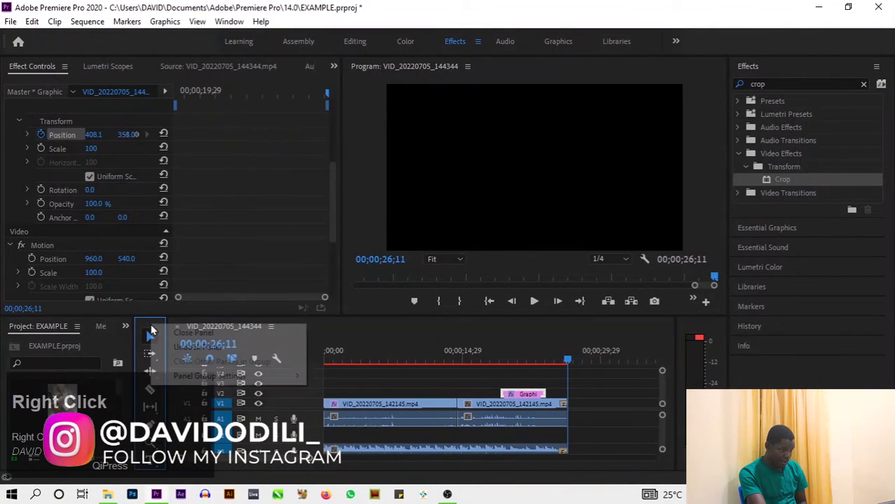
pyautogui.click(192, 333)
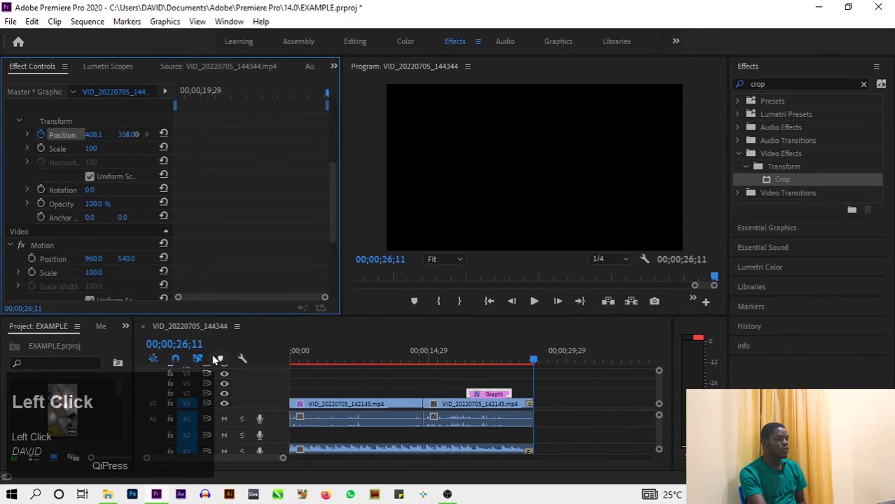
pyautogui.click(229, 21)
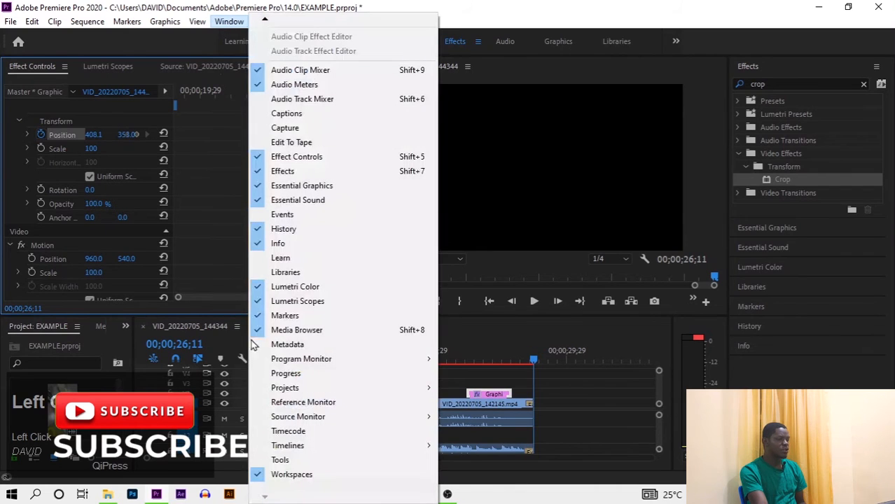
pyautogui.click(273, 459)
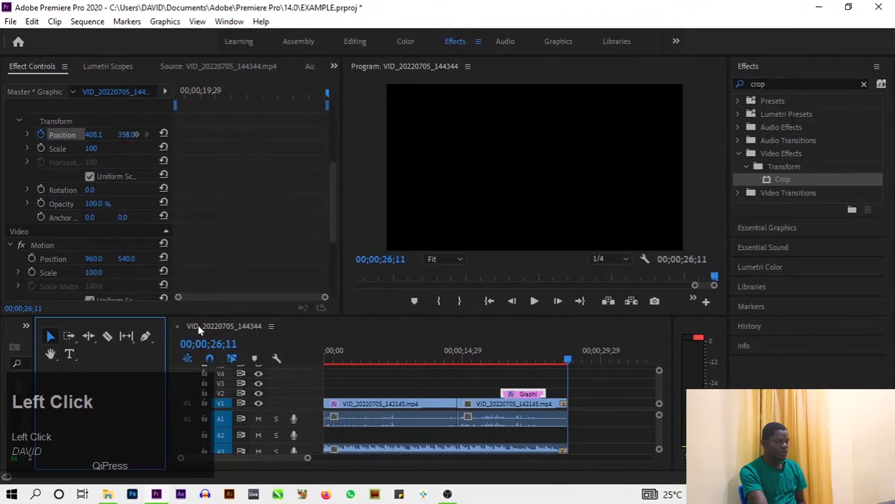
# - Close the VID_20220705_144344 sequence along with the Timeline panel, and show the Timeline panel again
pyautogui.click(178, 328)
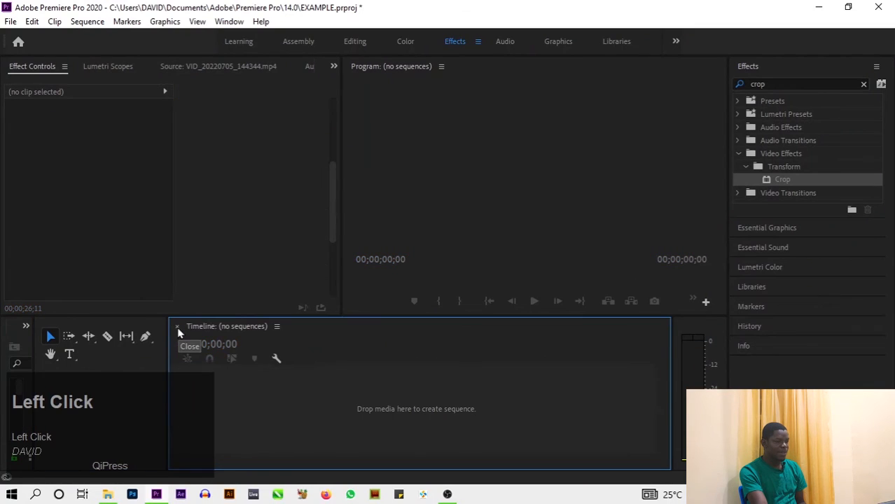
pyautogui.click(178, 329)
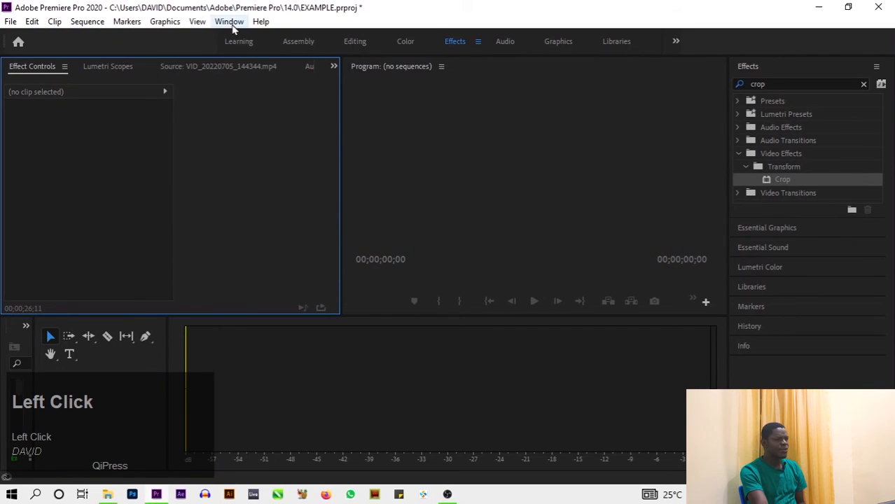
pyautogui.click(228, 21)
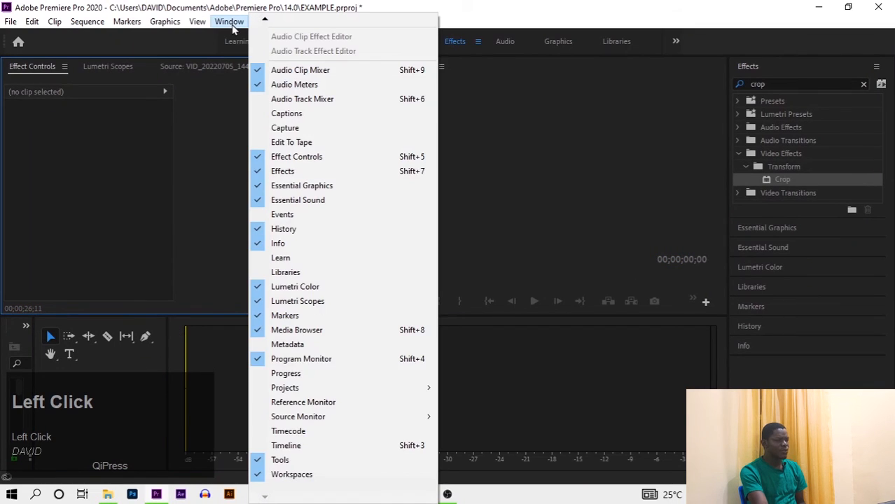
pyautogui.click(266, 445)
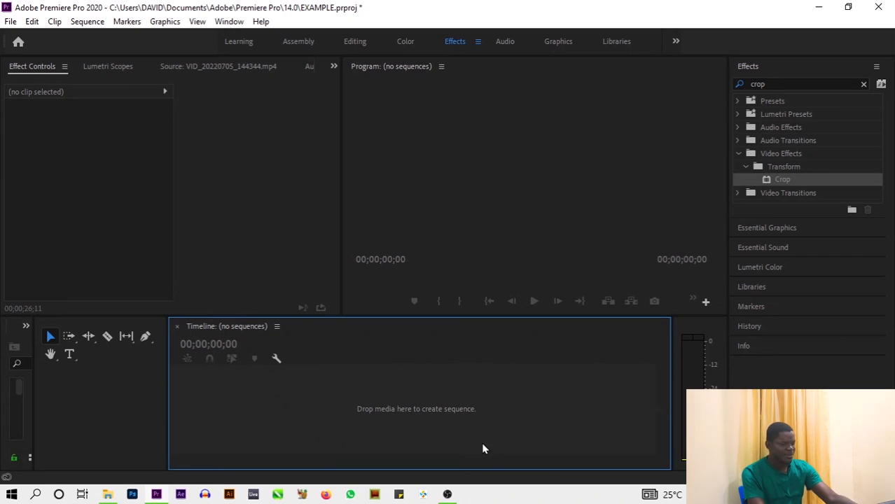
# - Try to undo the closing of the sequence and check the list of shown panels
pyautogui.hotkey('ctrl', 'z')
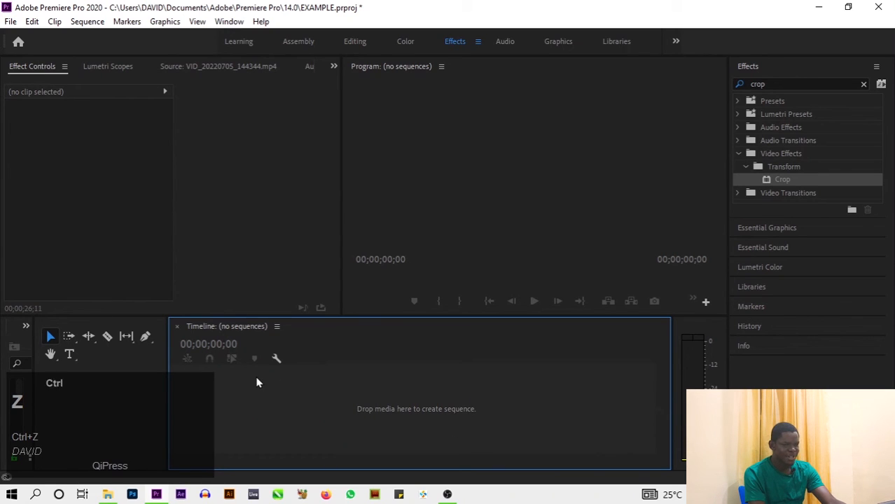
pyautogui.hotkey('ctrl', 'z')
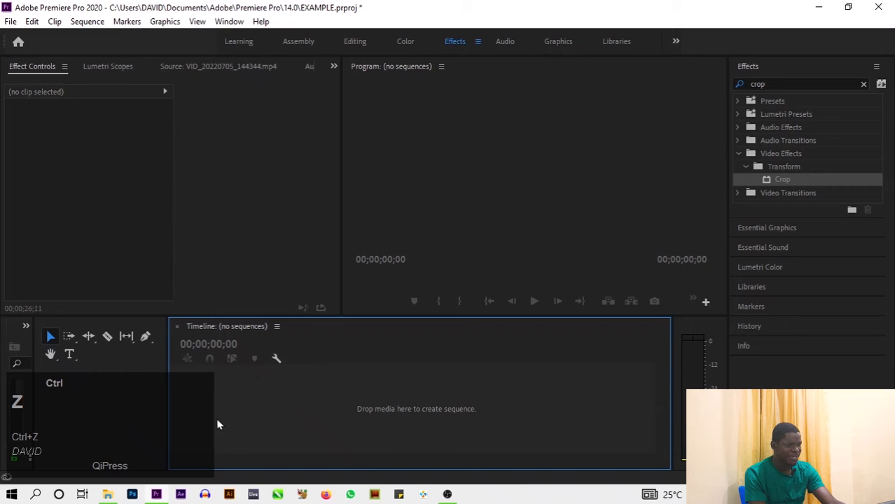
pyautogui.click(229, 22)
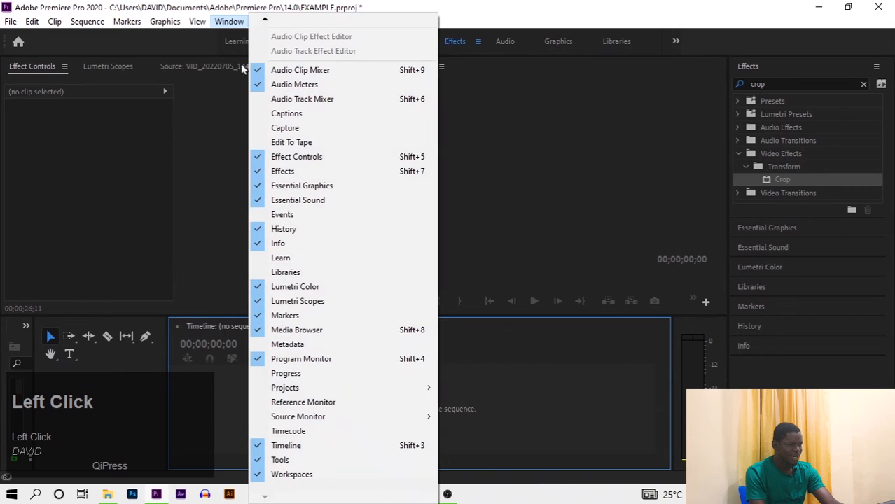
pyautogui.click(359, 449)
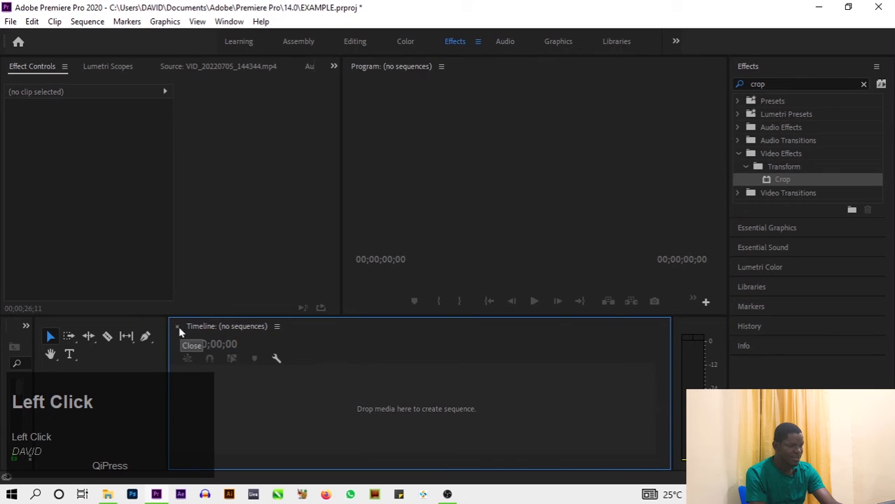
# - Narrow the Tools panel so that the Timeline panel gets more width
pyautogui.click(165, 366)
pyautogui.click(166, 362)
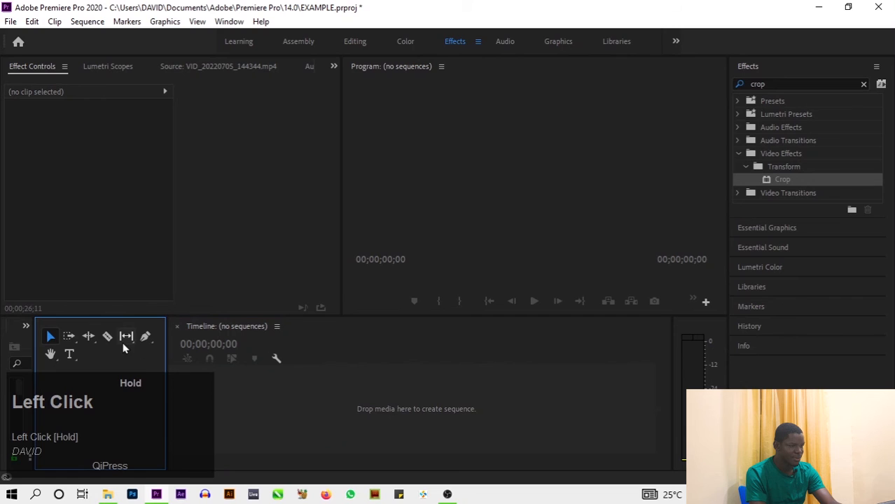
pyautogui.moveTo(163, 362); pyautogui.dragTo(109, 362)
# - Reset the Effects workspace to its saved layout
pyautogui.click(197, 21)
pyautogui.moveTo(229, 21)
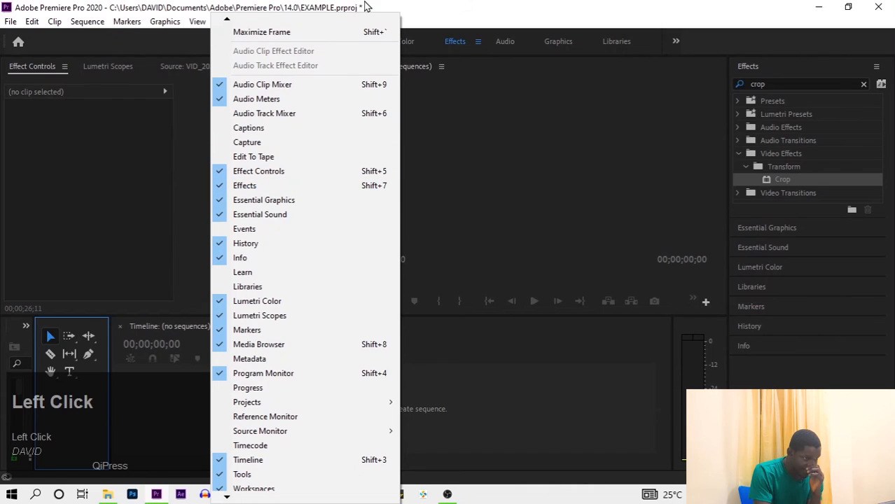
pyautogui.scroll(1, 314, 140)
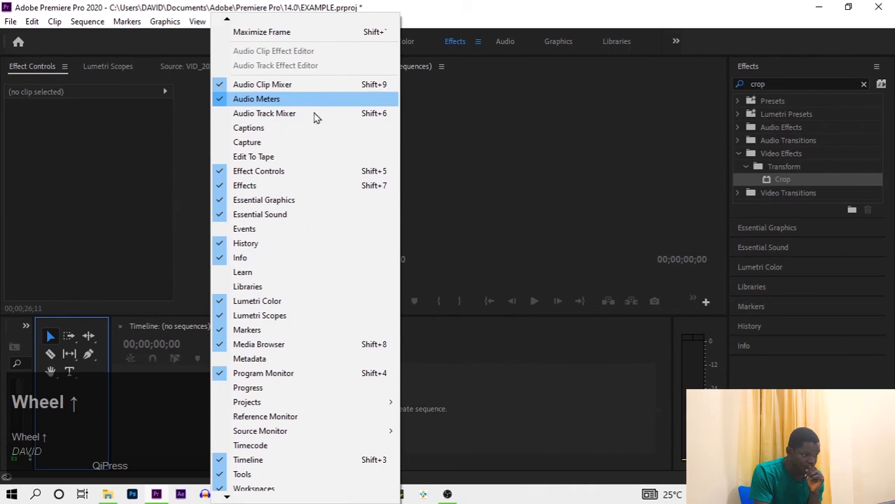
pyautogui.scroll(-1, 311, 103)
pyautogui.scroll(1, 224, 70)
pyautogui.click(418, 16)
pyautogui.click(230, 21)
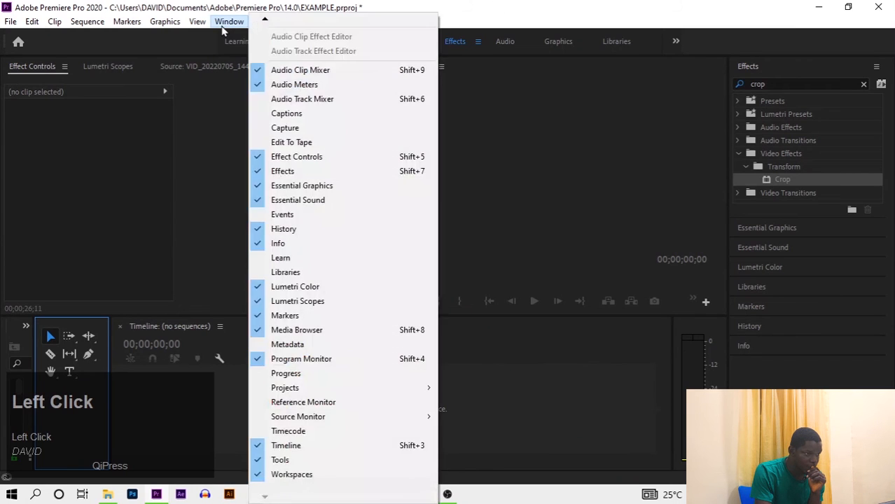
pyautogui.moveTo(198, 22)
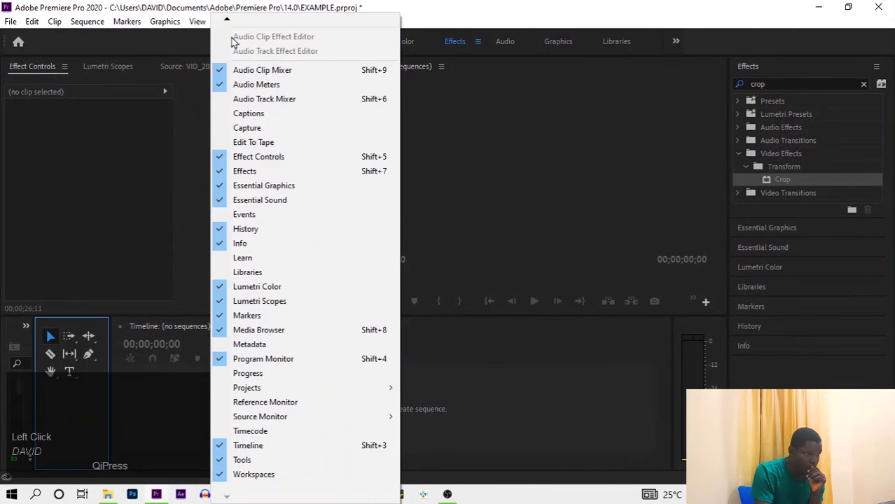
pyautogui.click(223, 21)
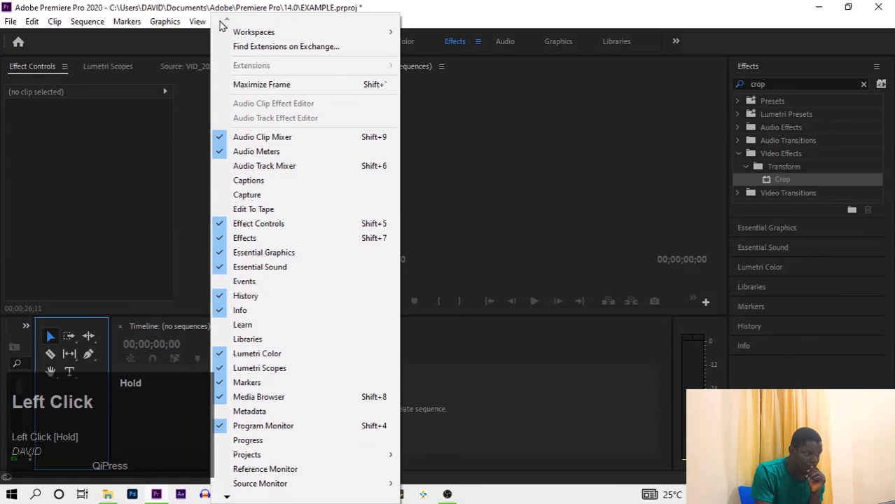
pyautogui.moveTo(259, 35)
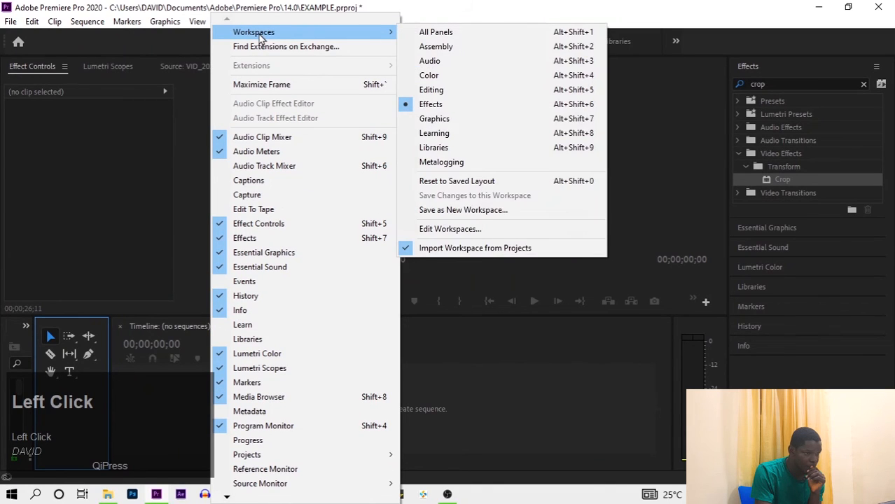
pyautogui.click(467, 185)
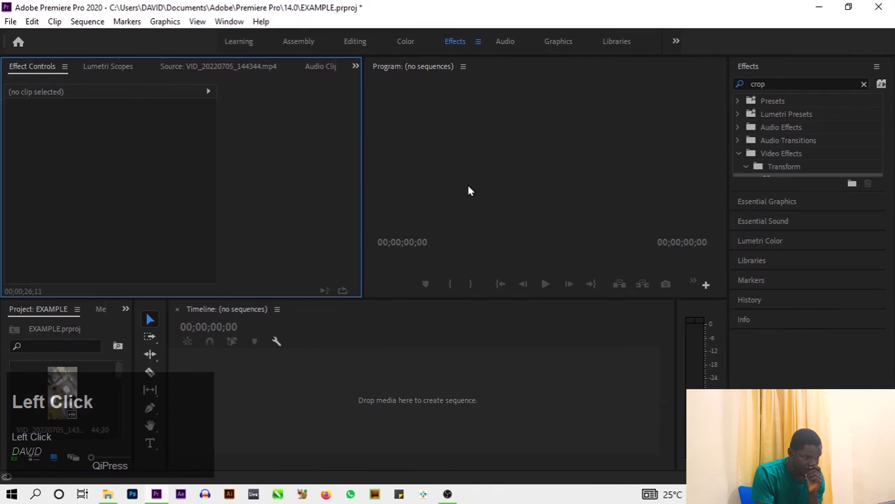
# - Close the project and reopen EXAMPLE from the recent projects
pyautogui.click(461, 364)
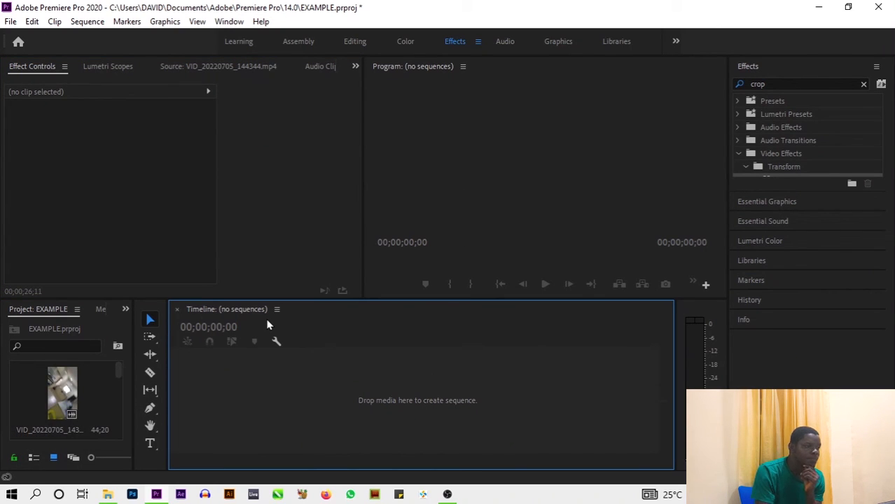
pyautogui.click(231, 67)
pyautogui.scroll(-1, 161, 395)
pyautogui.click(302, 395)
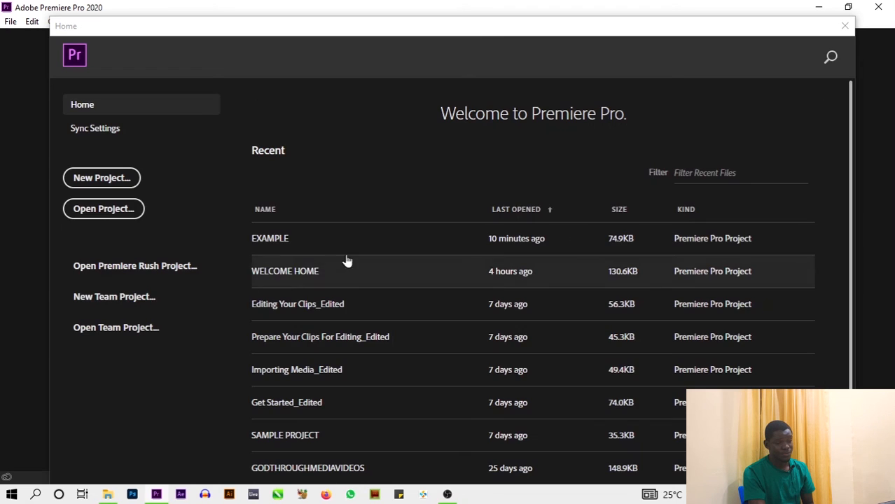
pyautogui.click(304, 245)
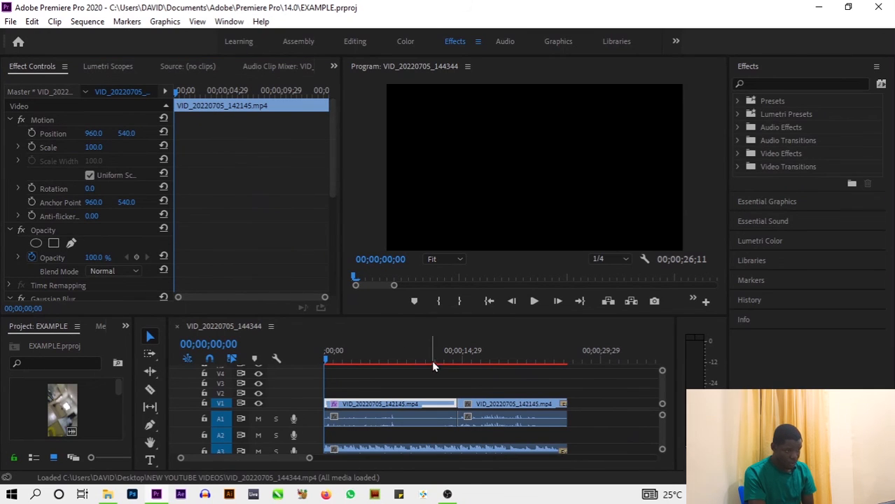
# - Review the list of available panels and switch to the Graphics workspace
pyautogui.click(228, 23)
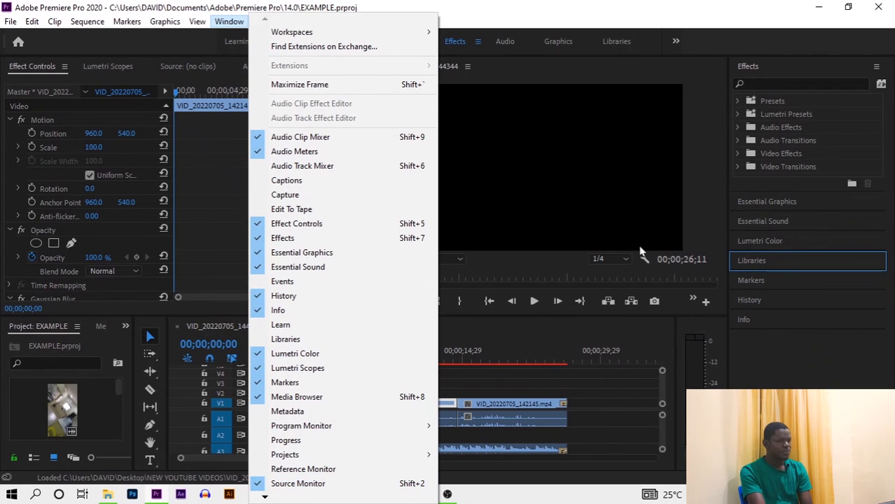
pyautogui.click(600, 306)
pyautogui.click(236, 22)
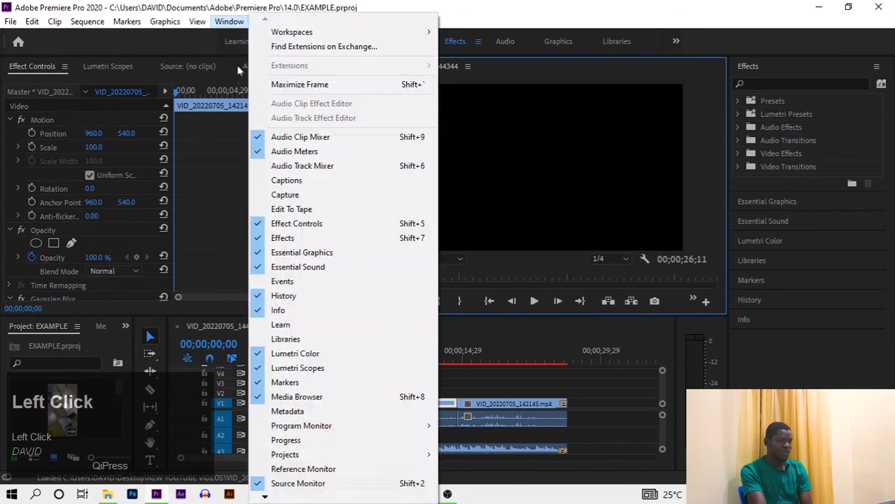
pyautogui.scroll(-2, 310, 254)
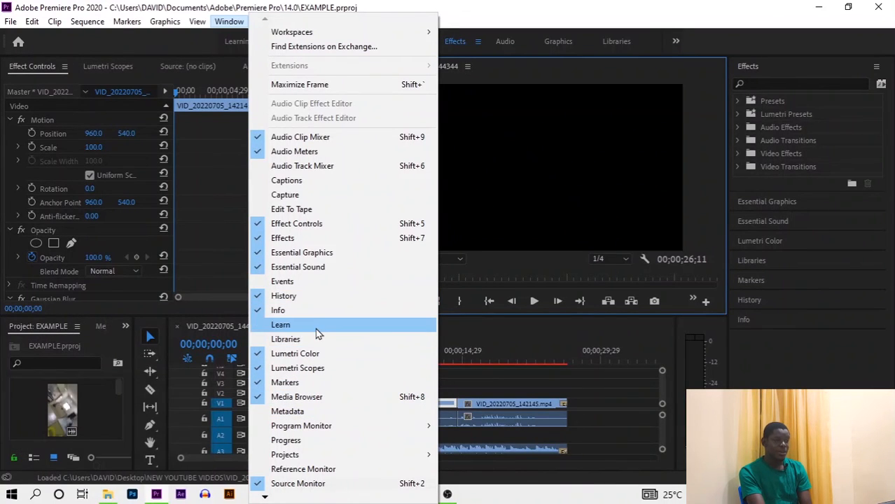
pyautogui.click(544, 42)
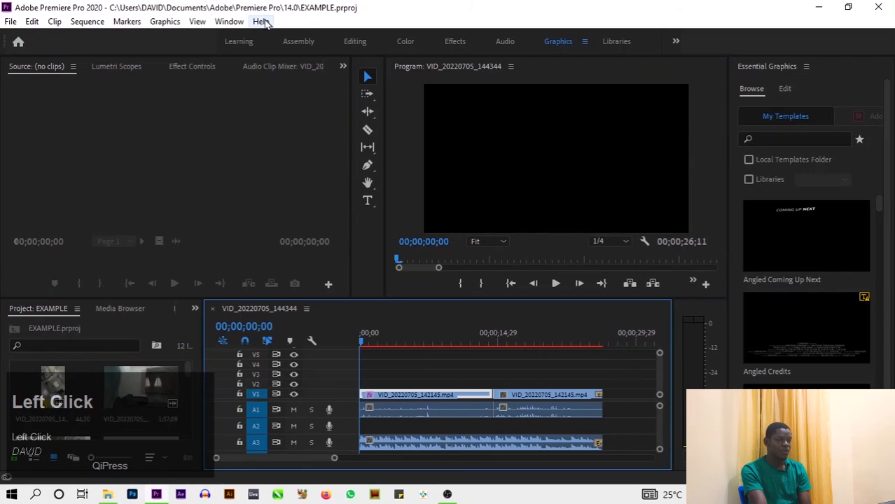
pyautogui.click(229, 21)
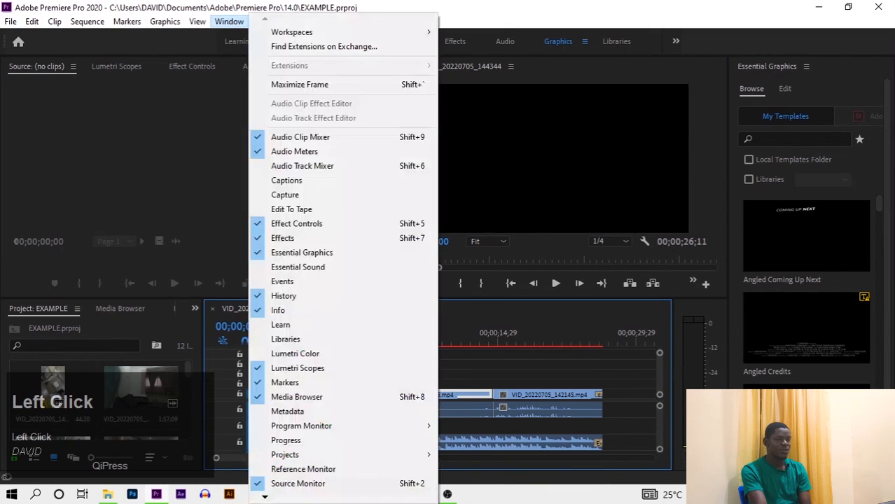
pyautogui.click(638, 373)
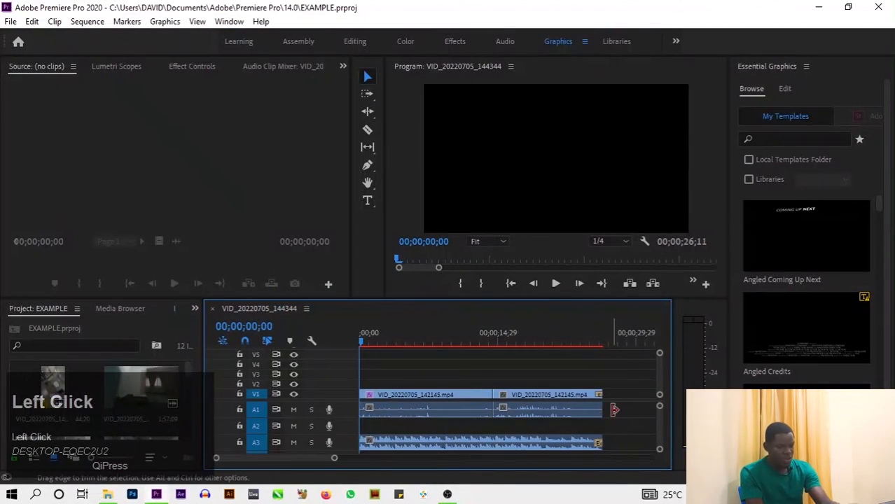
# - Zoom the timeline far out so that the clips shrink to a short block
pyautogui.press('-')
pyautogui.press('-')
pyautogui.press('-')
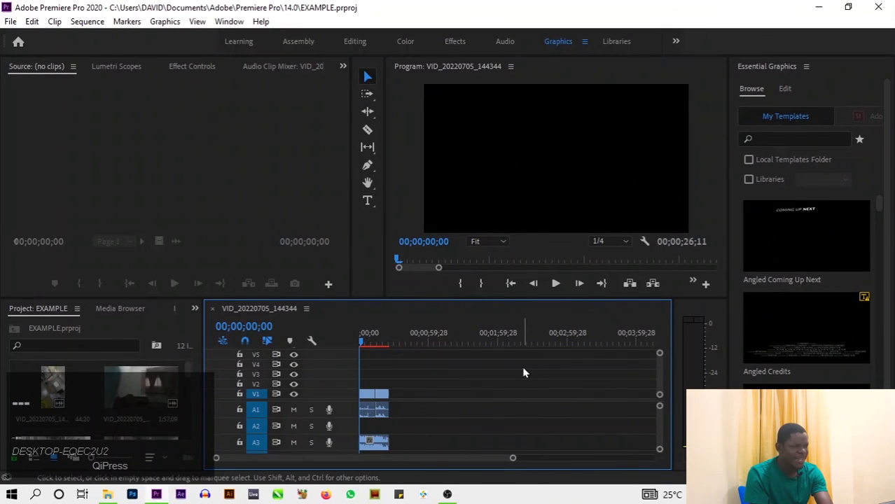
pyautogui.press('-')
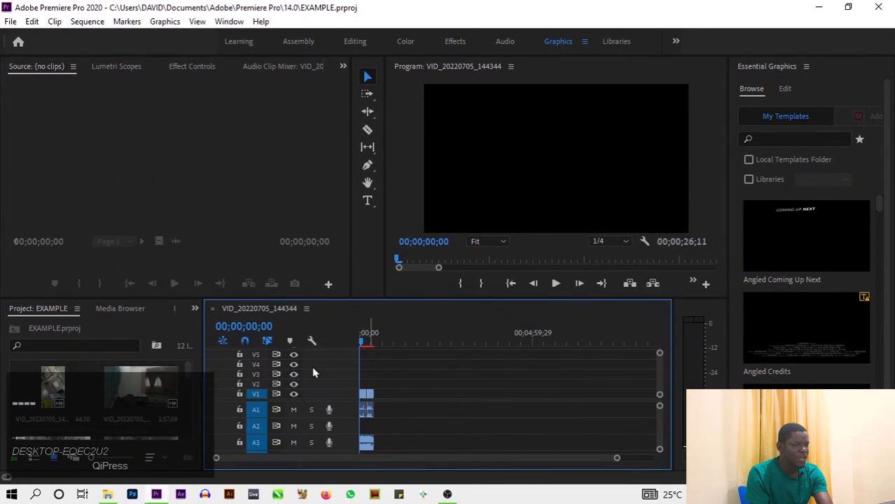
pyautogui.click(462, 498)
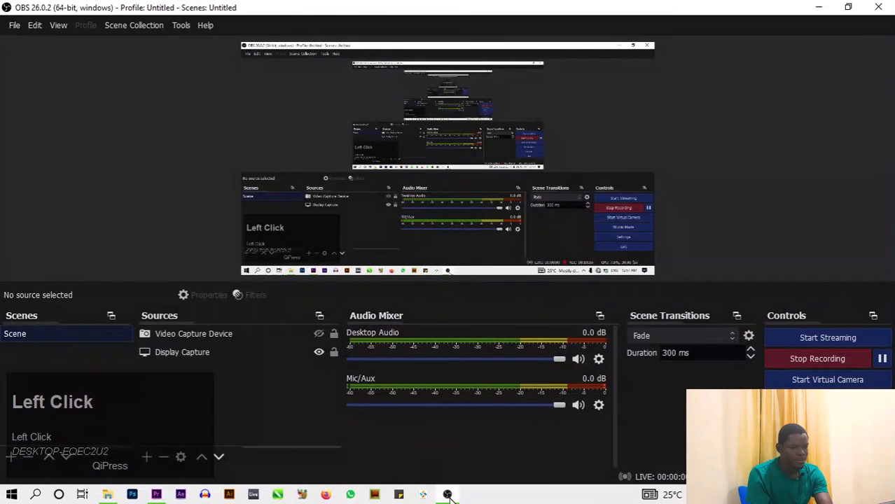
pyautogui.click(818, 7)
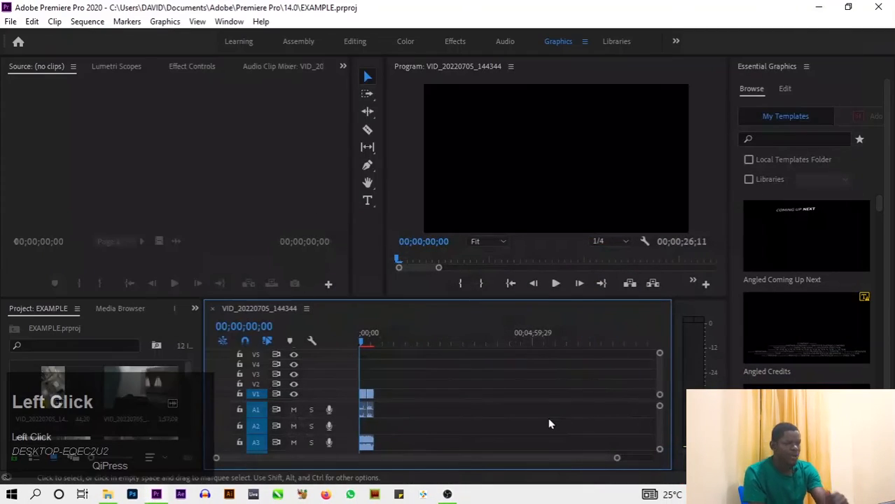